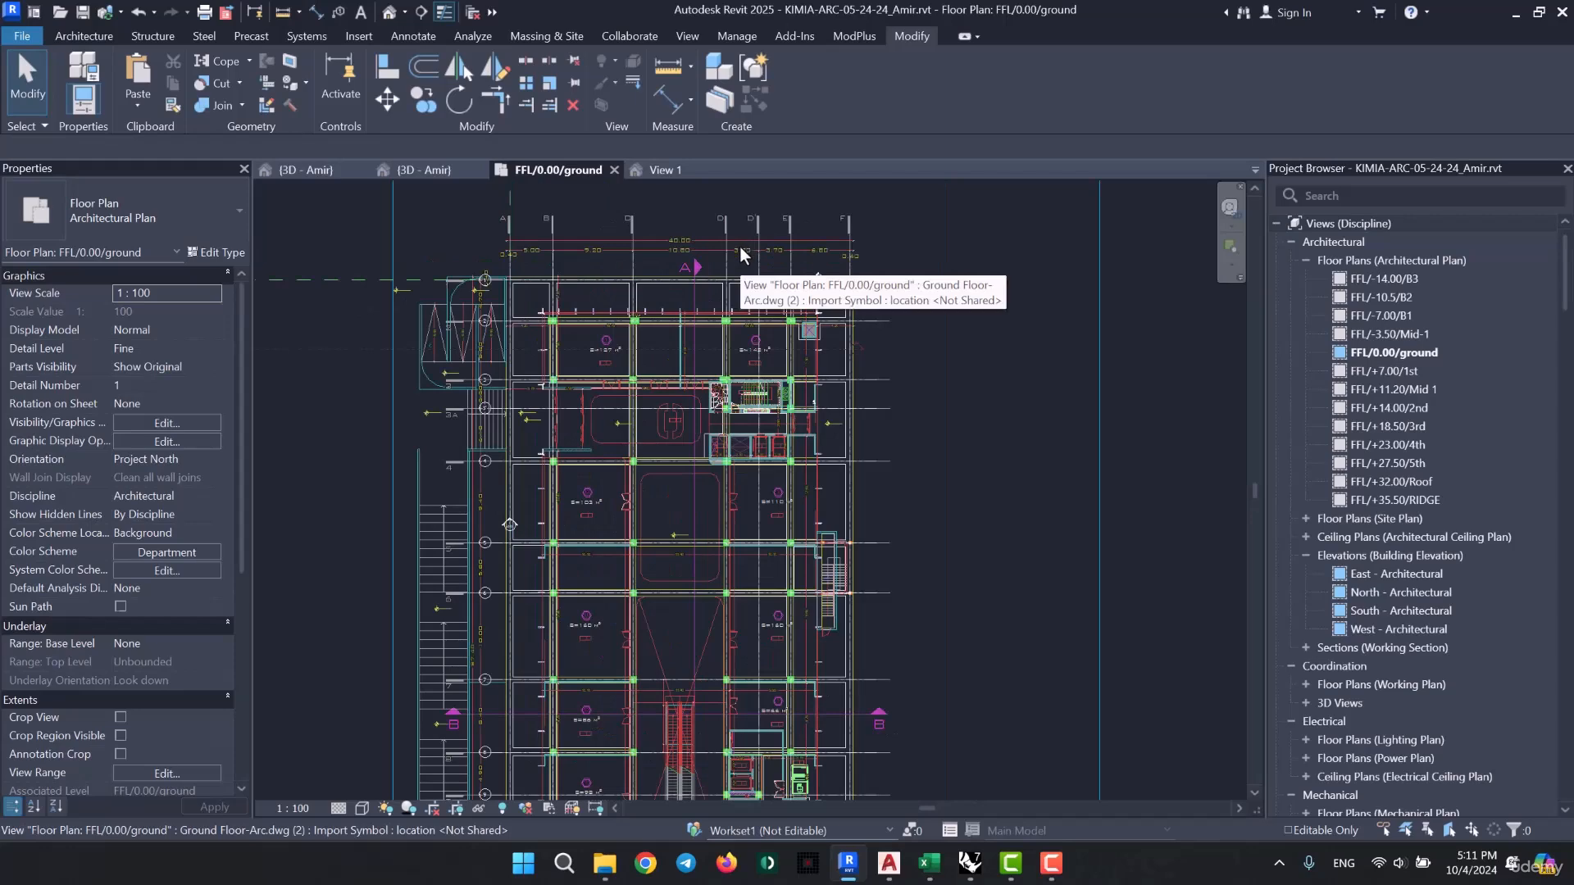
- Select the Kimia/Facade/200cm curtain wall along the north edge of units 1 and 2 in the ground floor plan
scroll(646, 259, "up", 2)
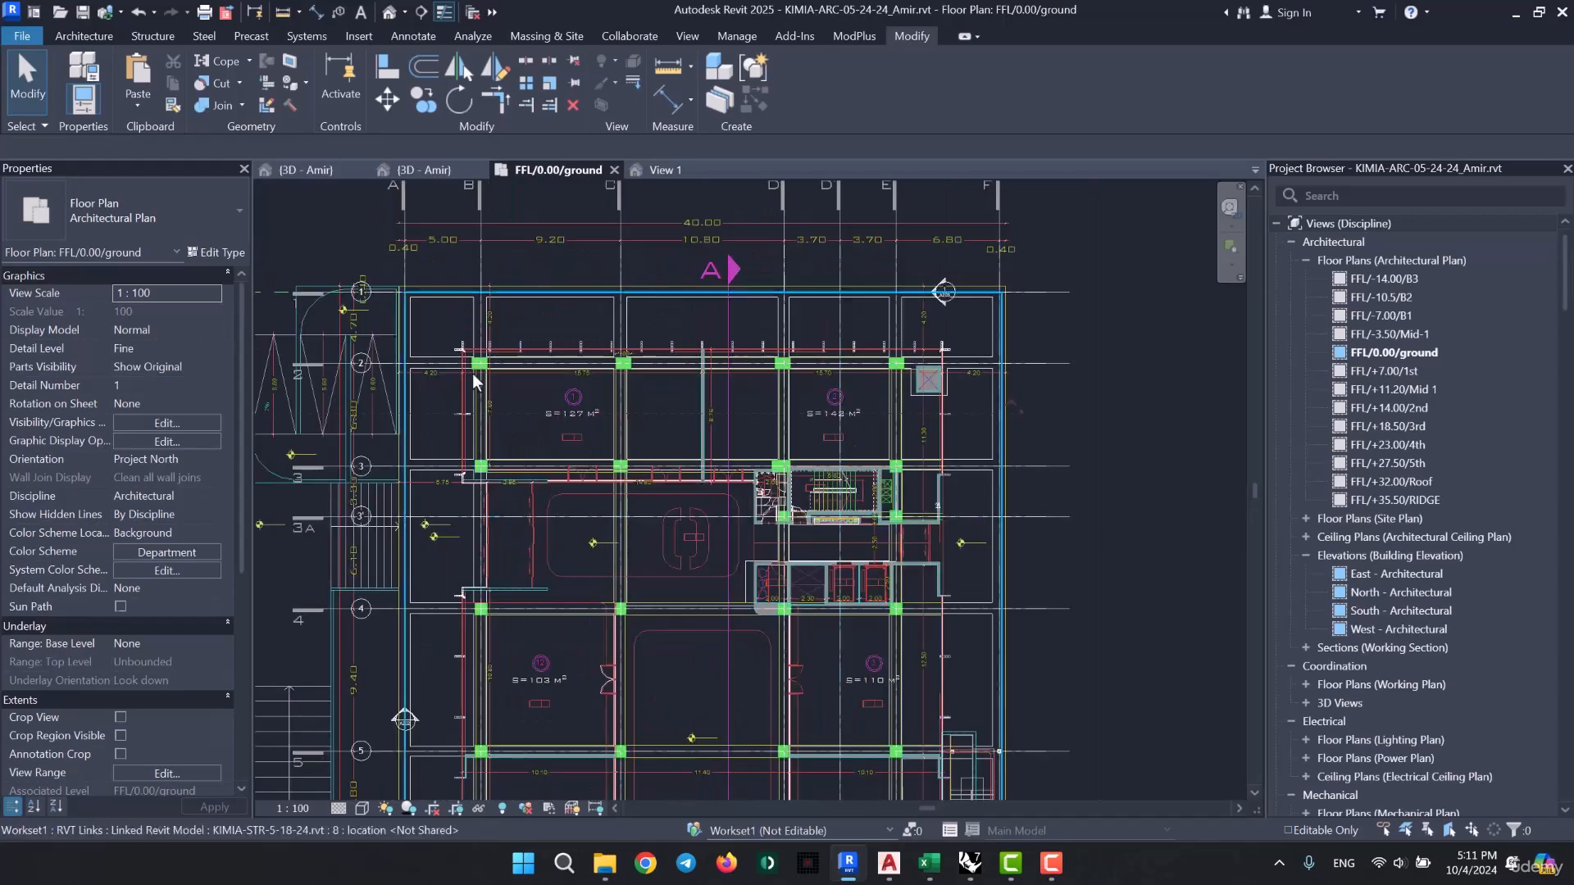
middle_click_drag(789, 541, 771, 453)
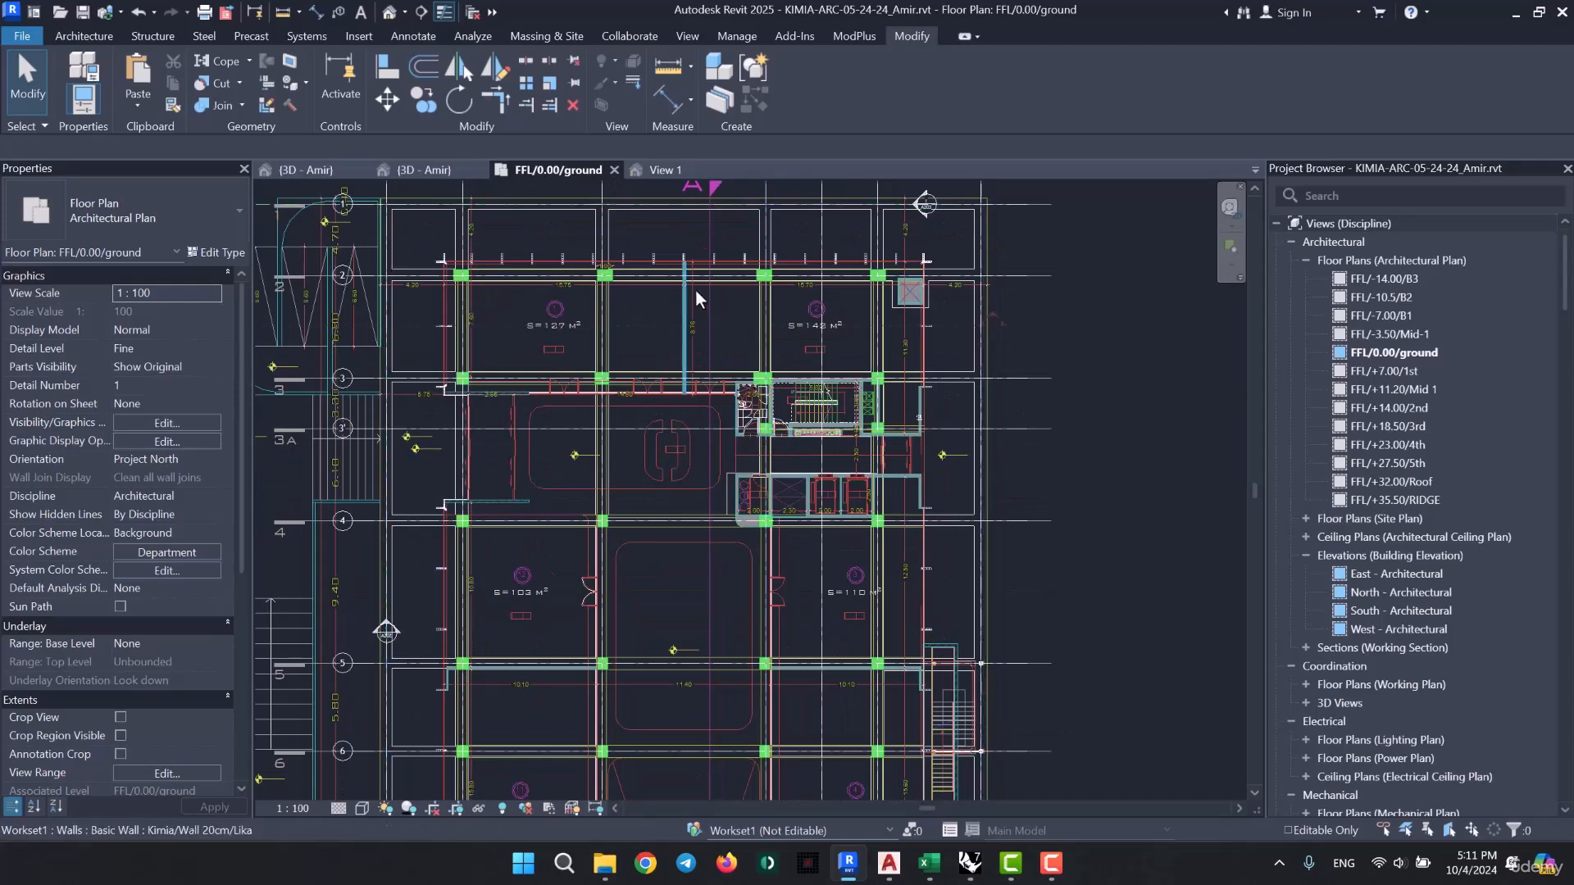
scroll(752, 271, "up", 2)
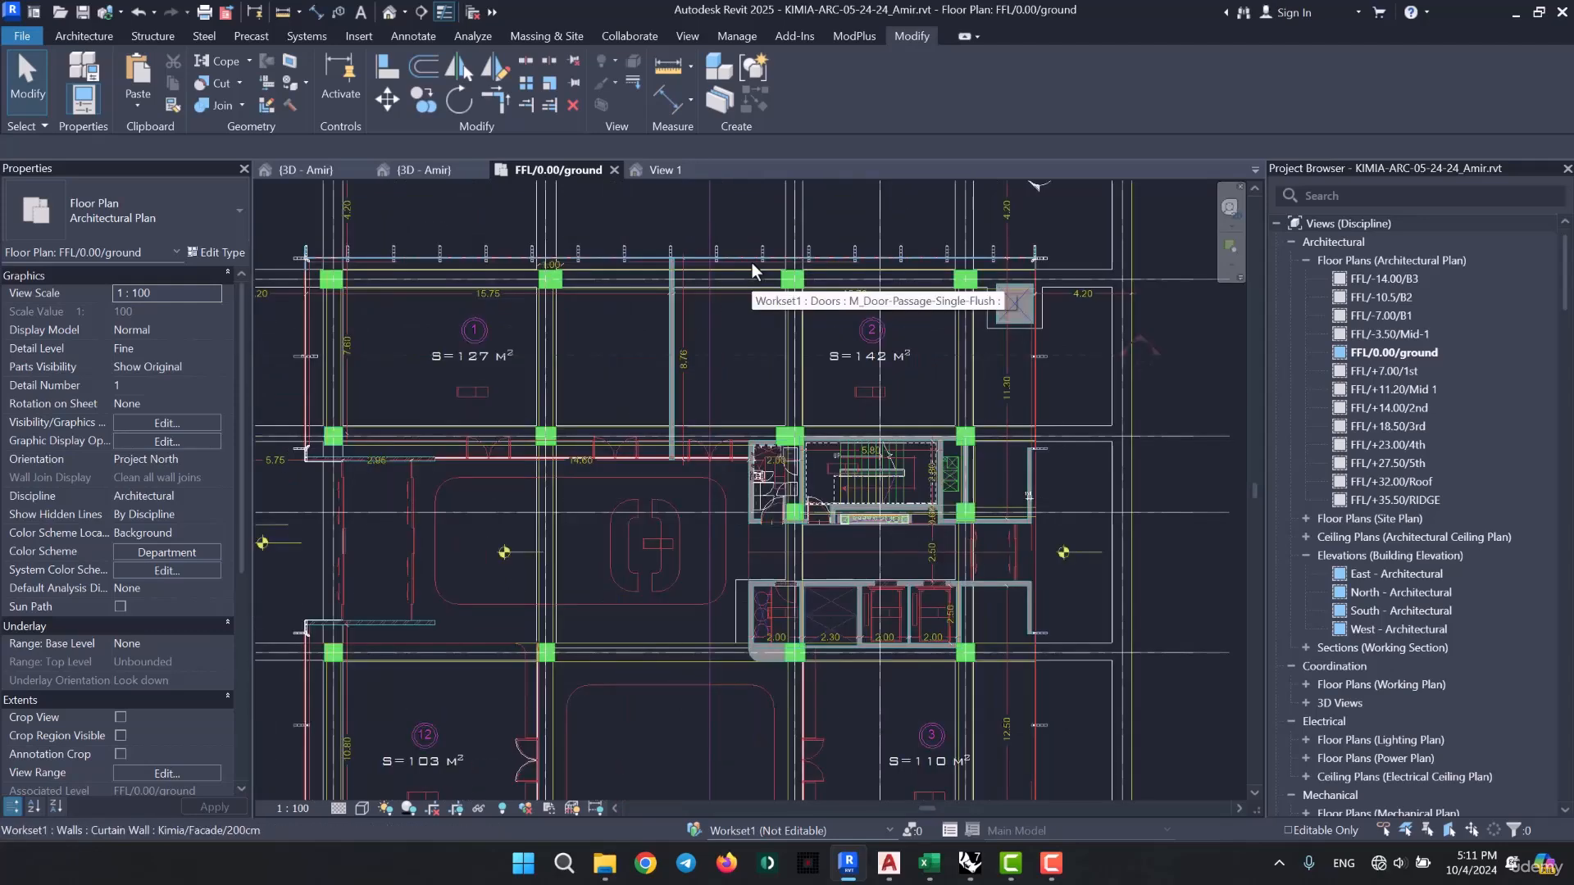
left_click(757, 262)
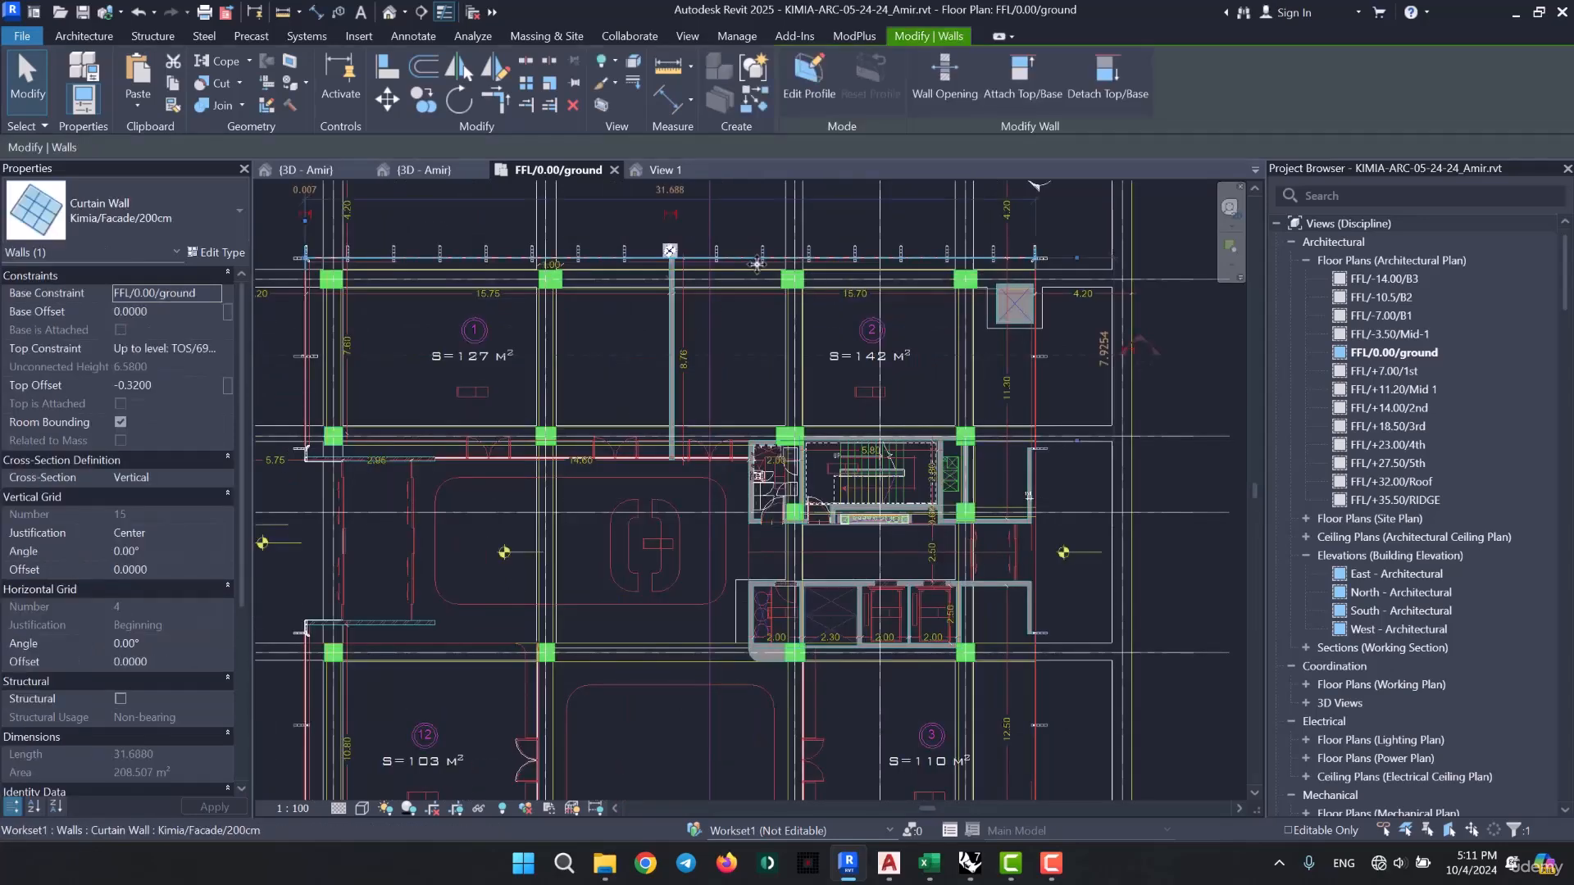
- Examine the ground floor layout and the mullion spacing of the north curtain wall at the corner of unit 1
scroll(756, 263, "down", 2)
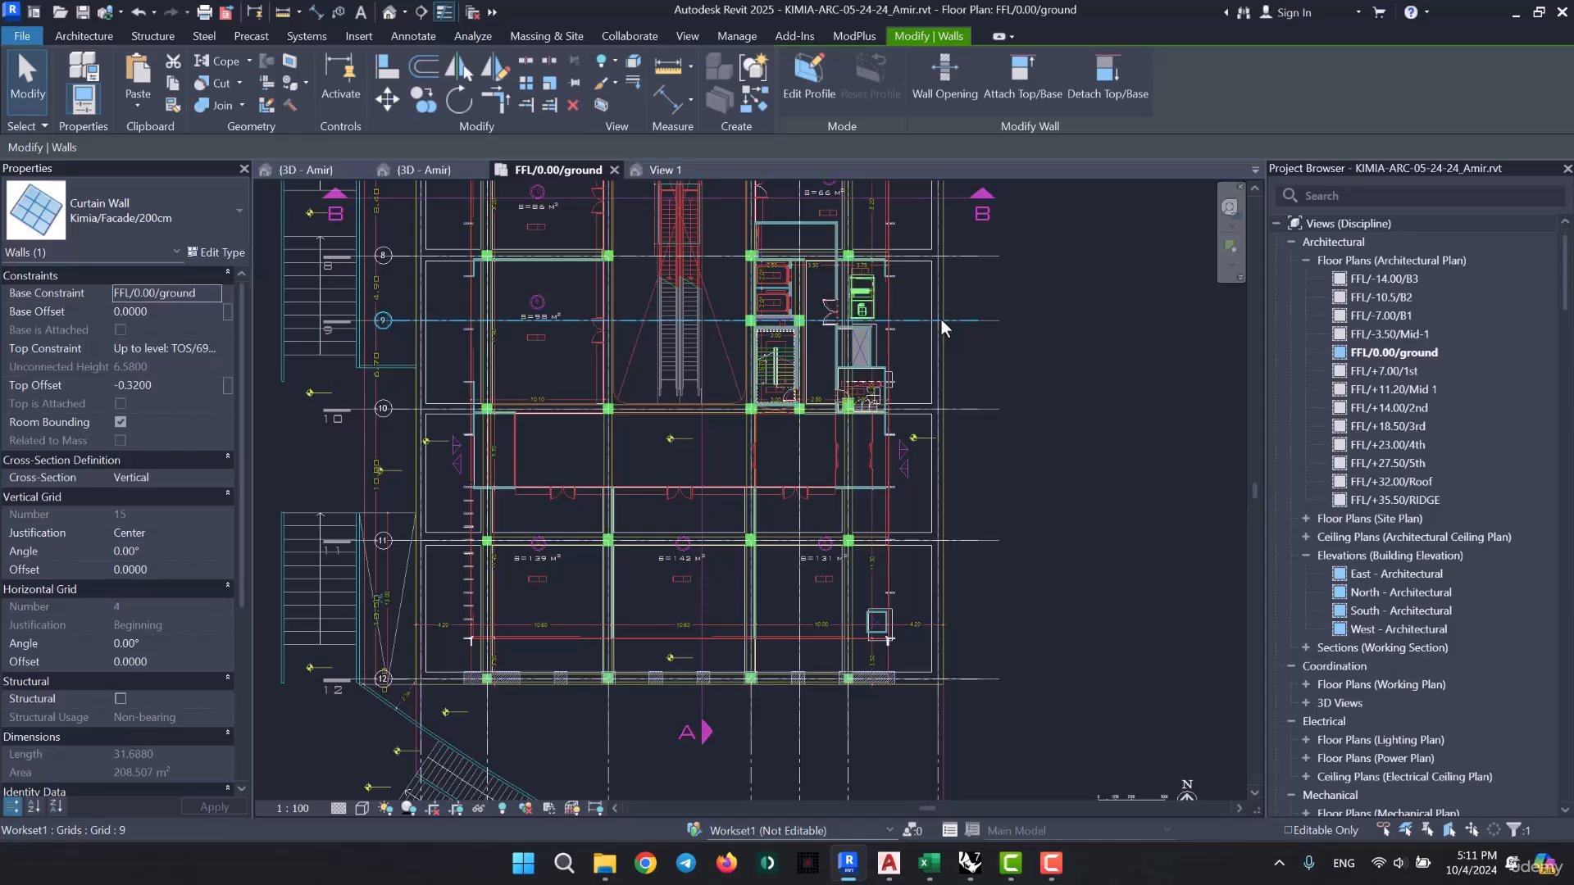
middle_click_drag(941, 327, 724, 657)
middle_click_drag(808, 491, 833, 692)
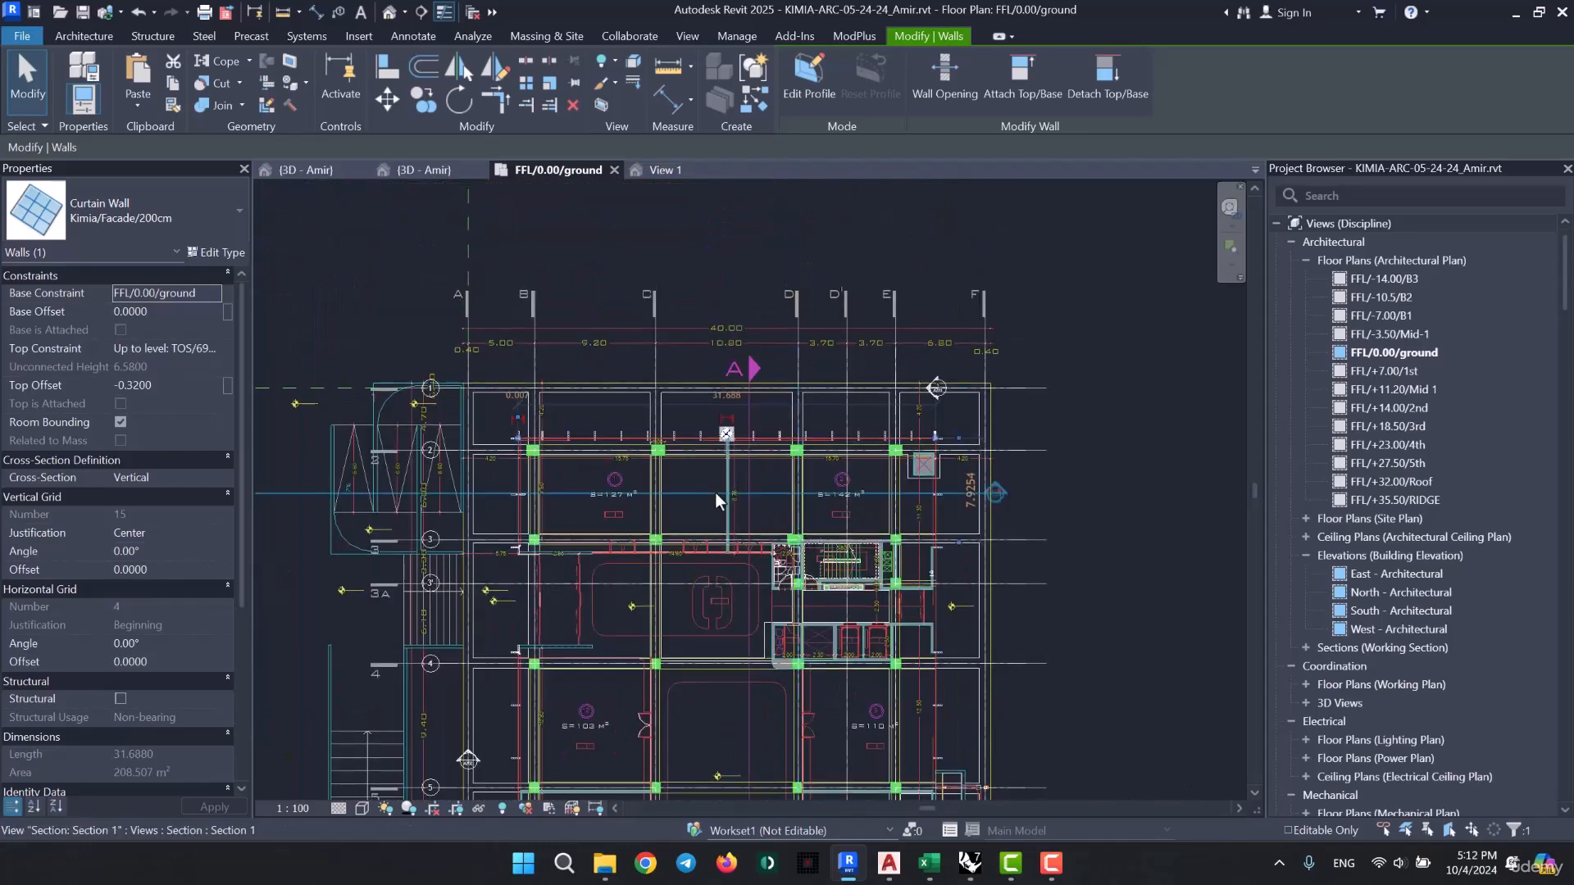
scroll(716, 500, "up", 2)
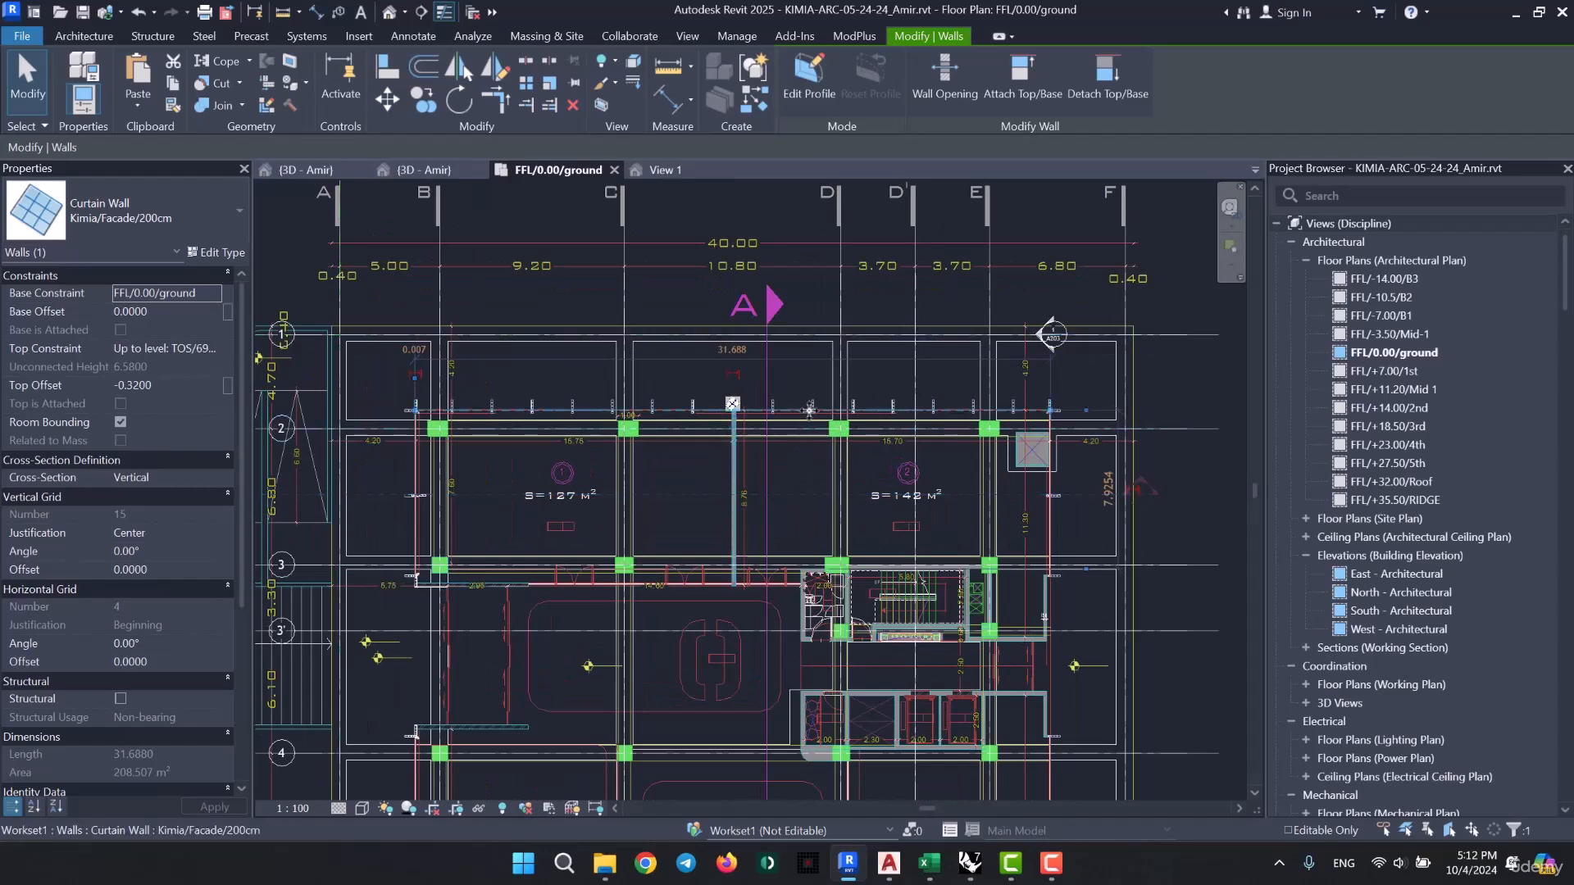
scroll(445, 432, "up", 5)
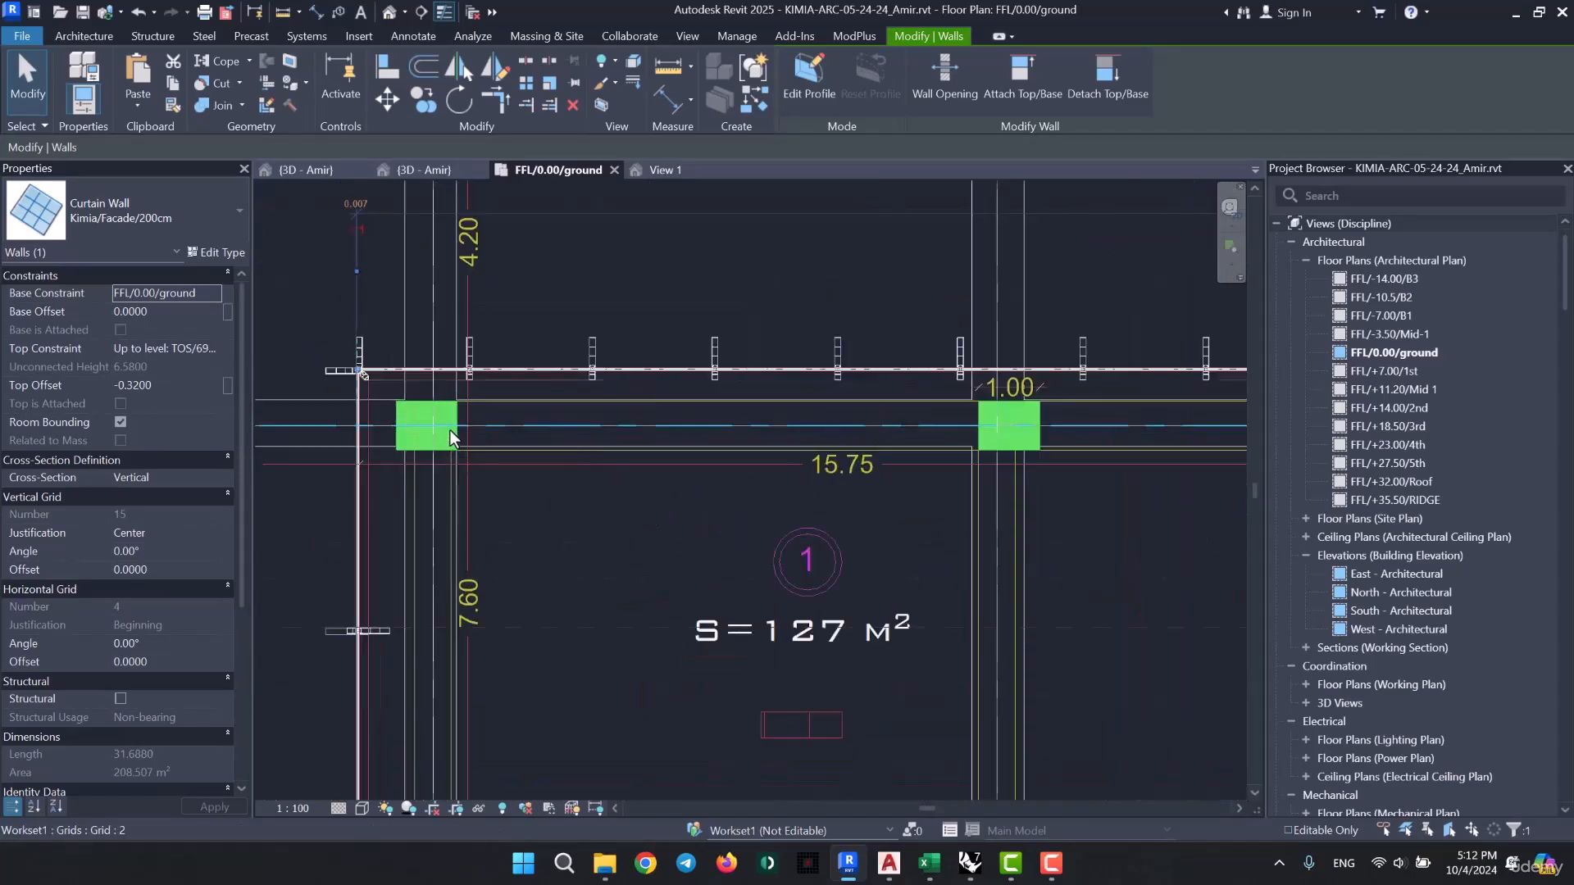
scroll(468, 373, "up", 3)
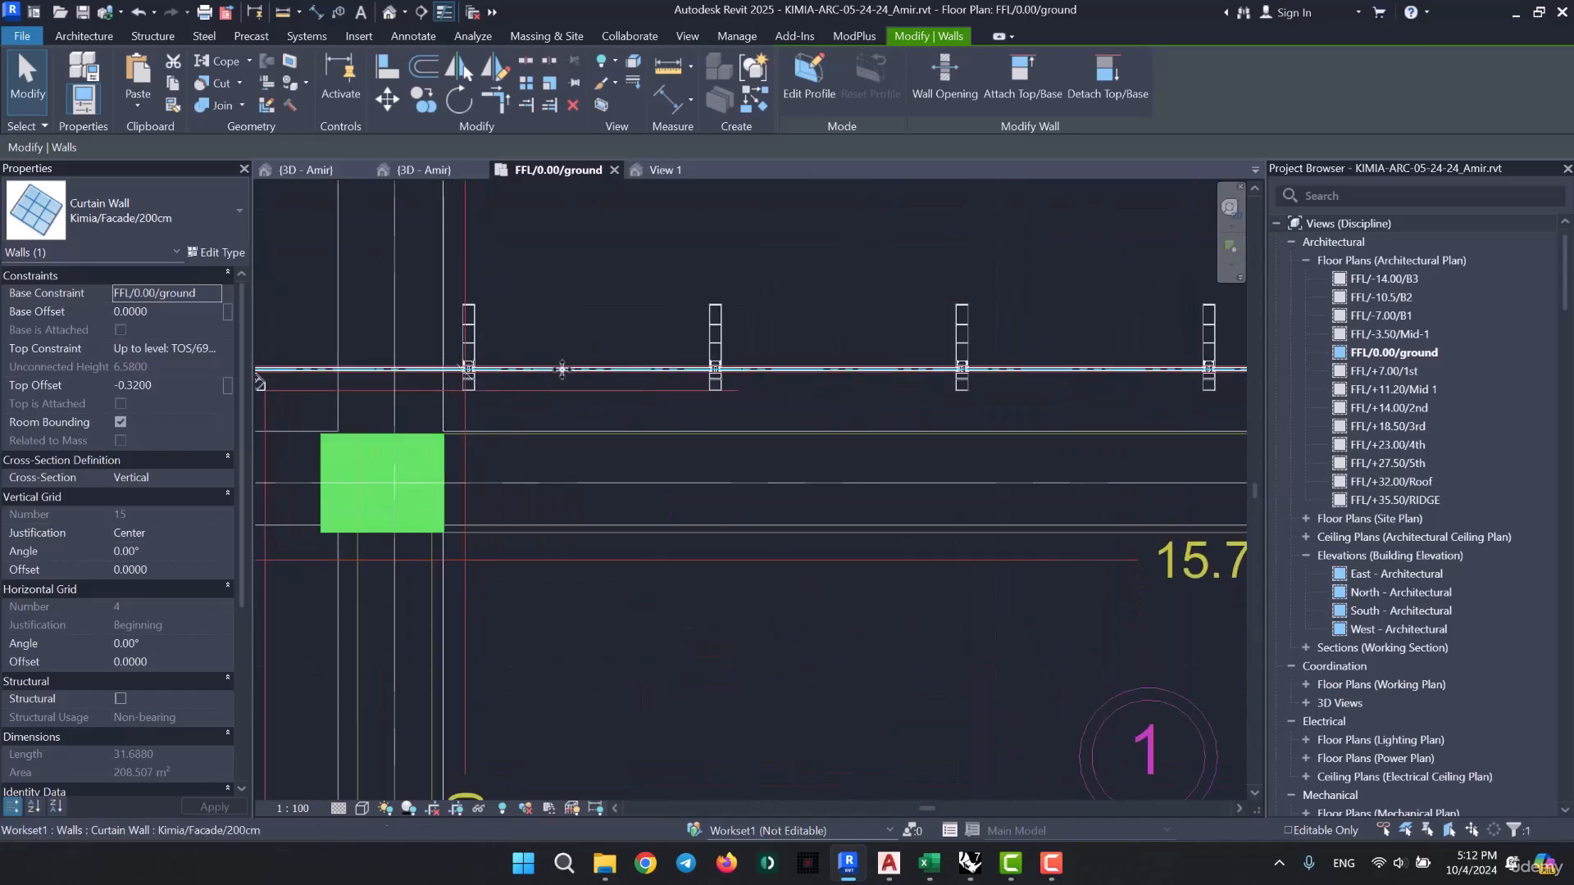
- Inspect the curtain walls and their mullions along the west facade beside units 12 and 11
scroll(562, 370, "down", 5)
middle_click_drag(625, 510, 409, 548)
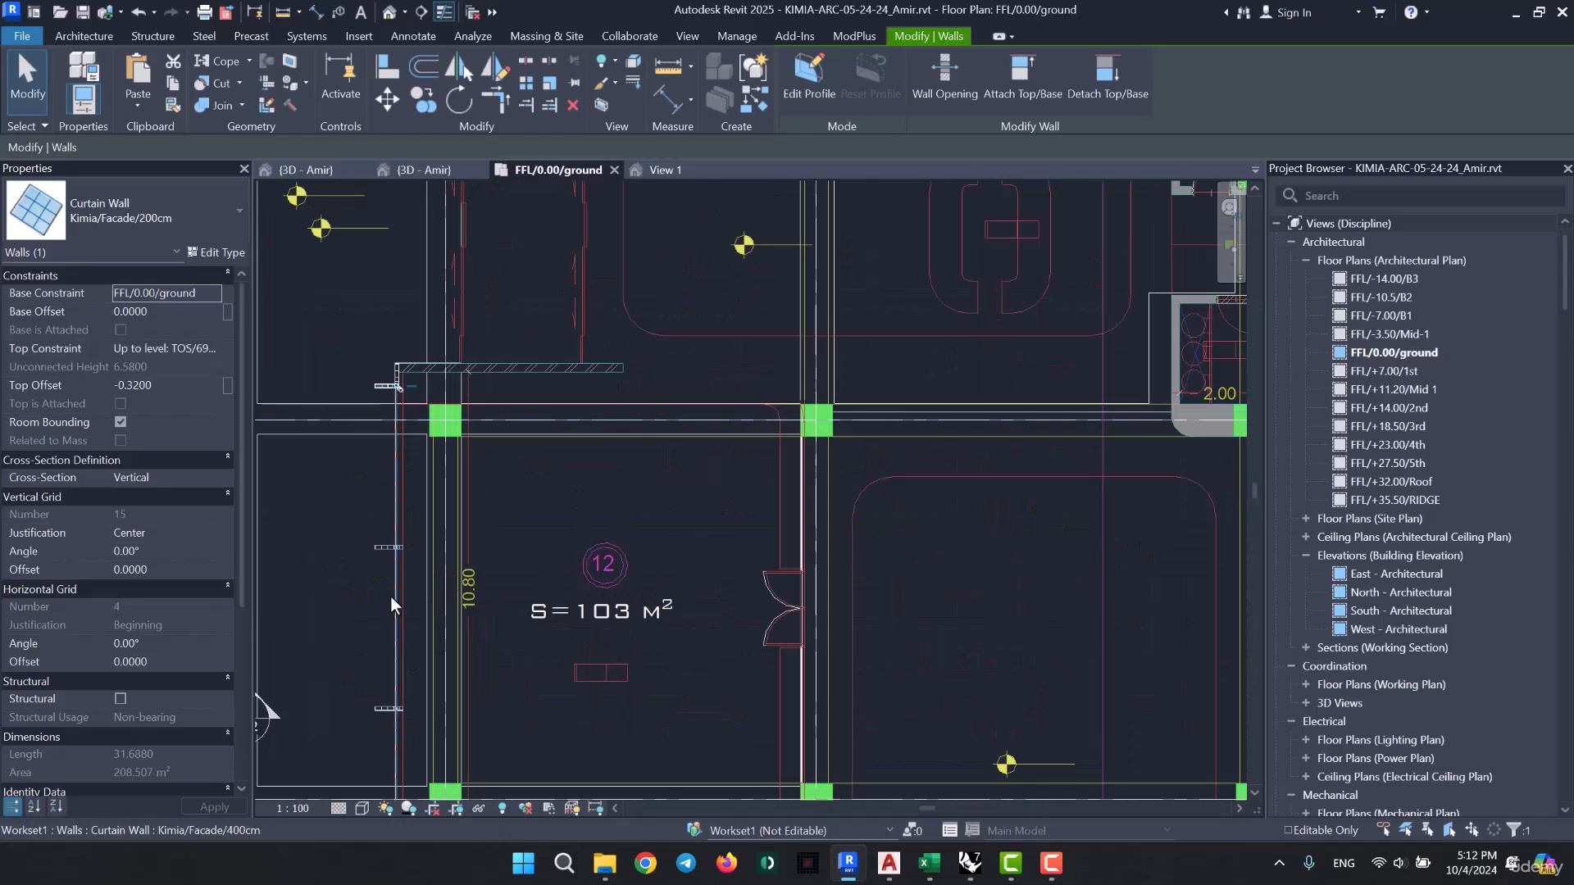
scroll(374, 566, "up", 2)
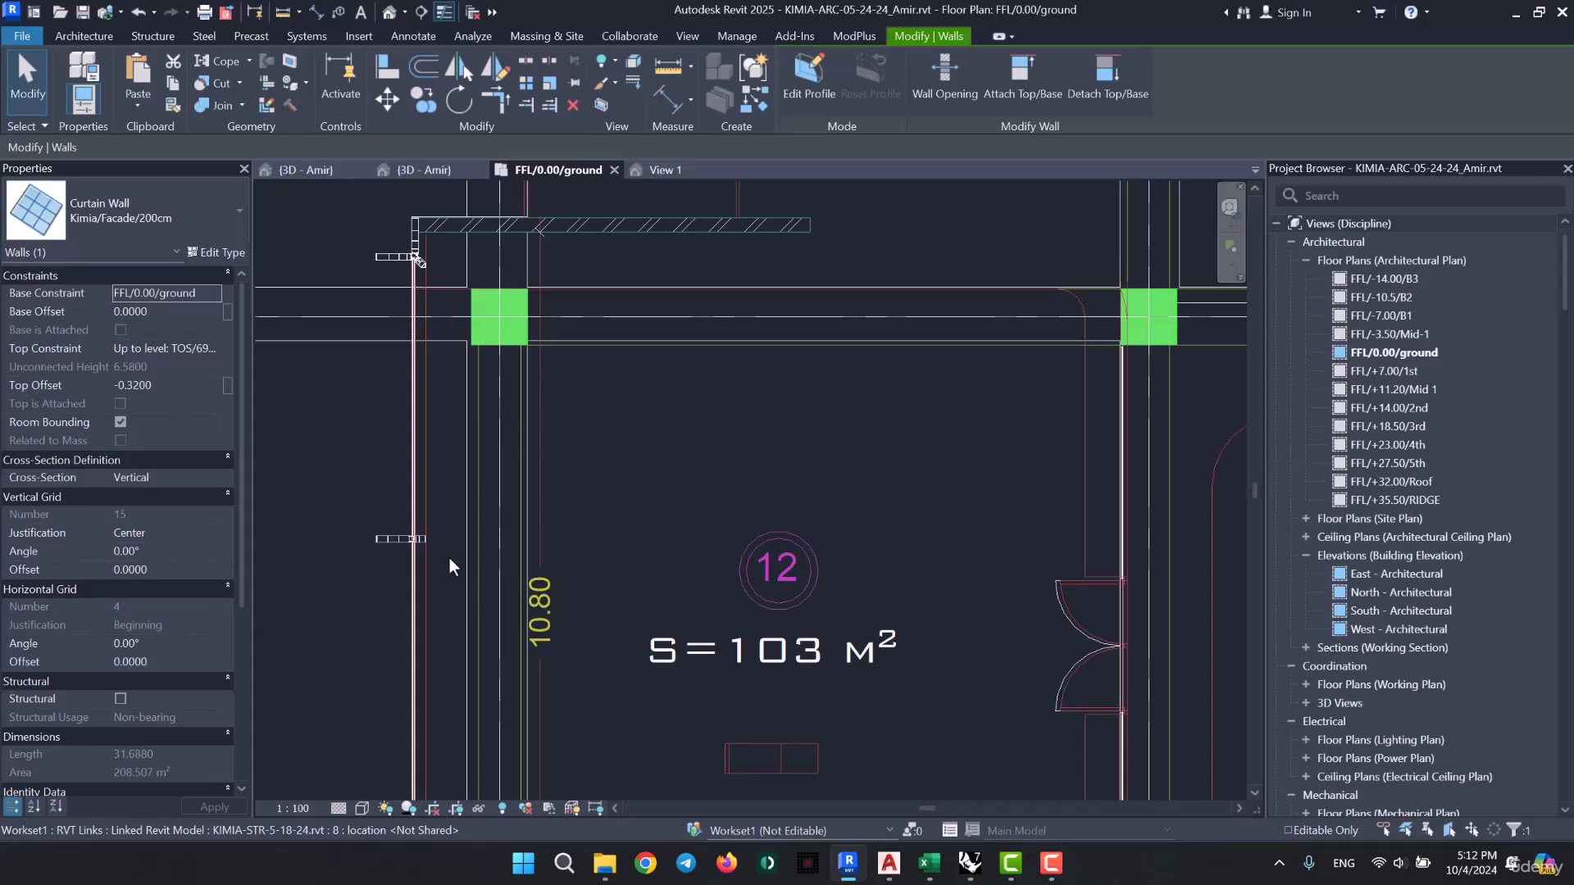
scroll(450, 567, "down", 2)
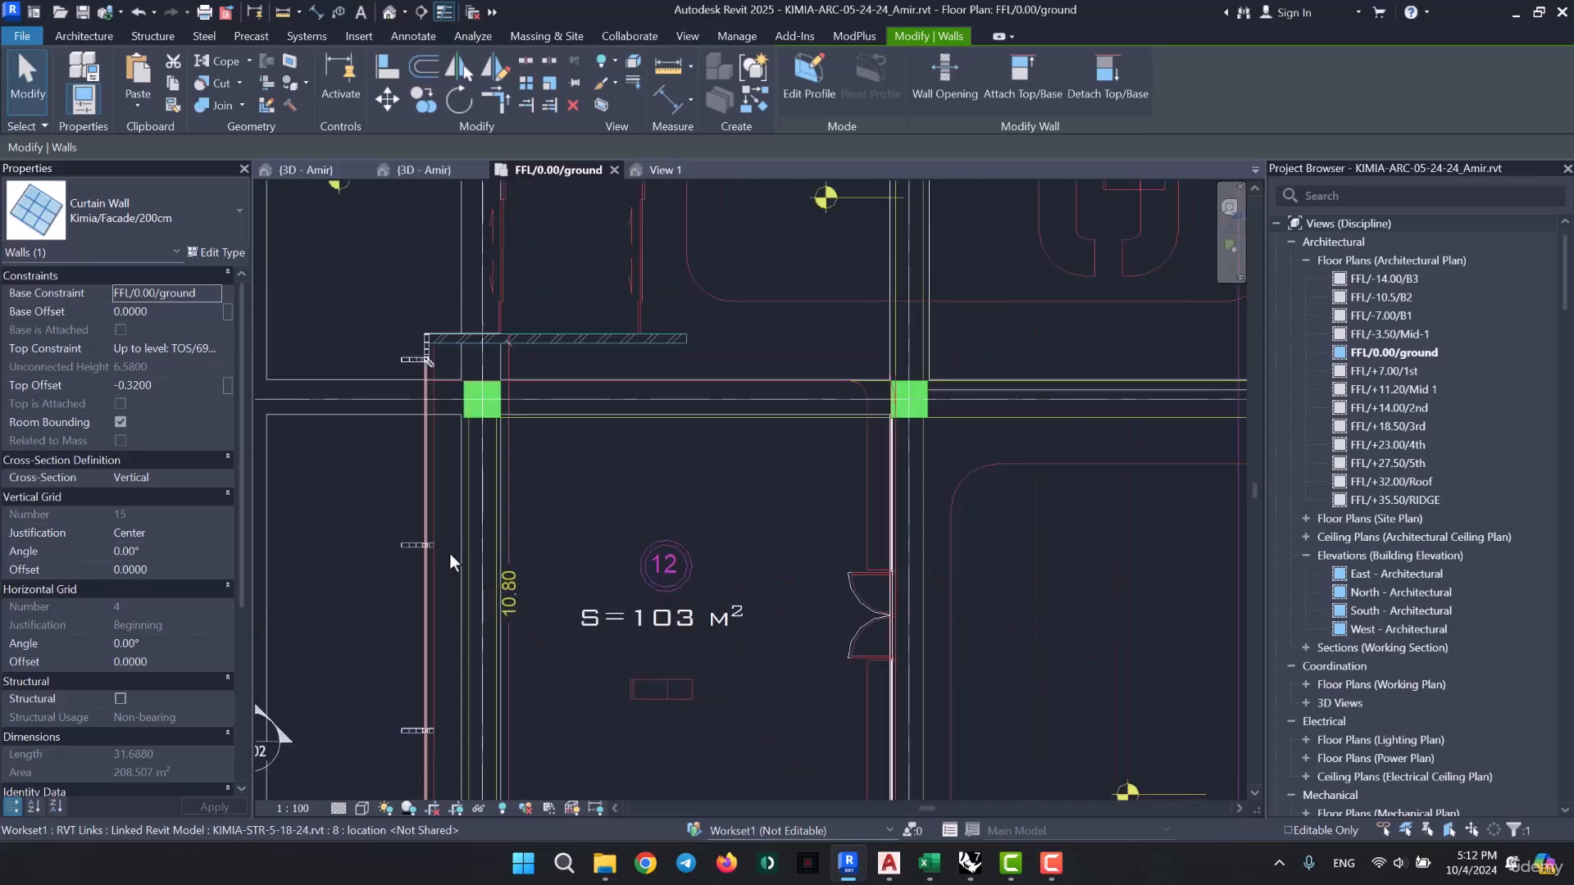
scroll(450, 563, "down", 2)
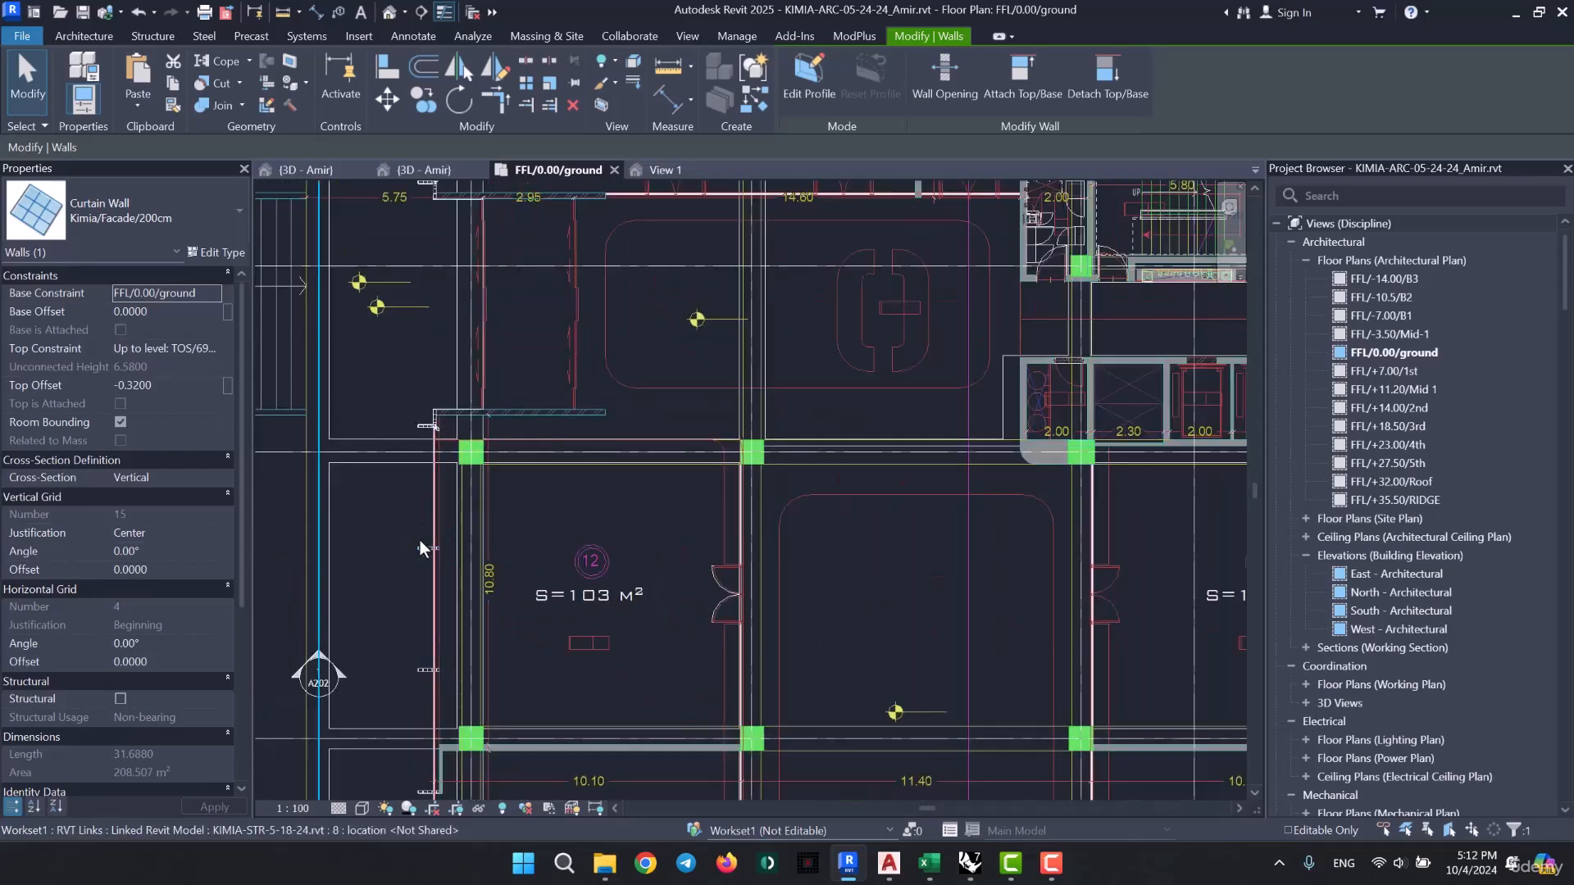
scroll(416, 537, "down", 3, "ctrl")
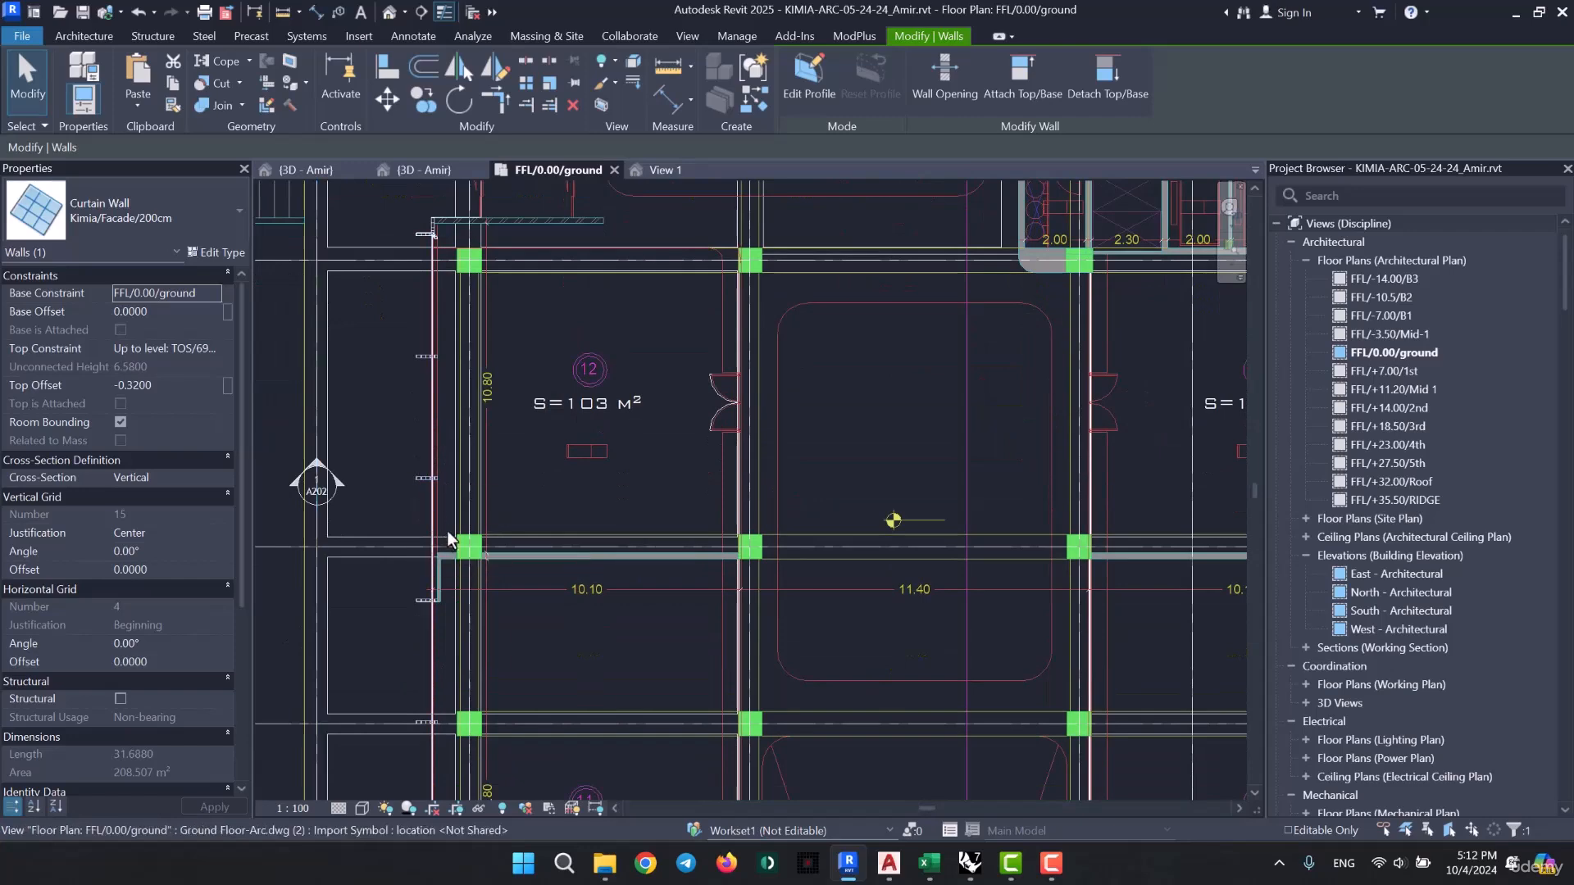
scroll(434, 565, "down", 4, "ctrl")
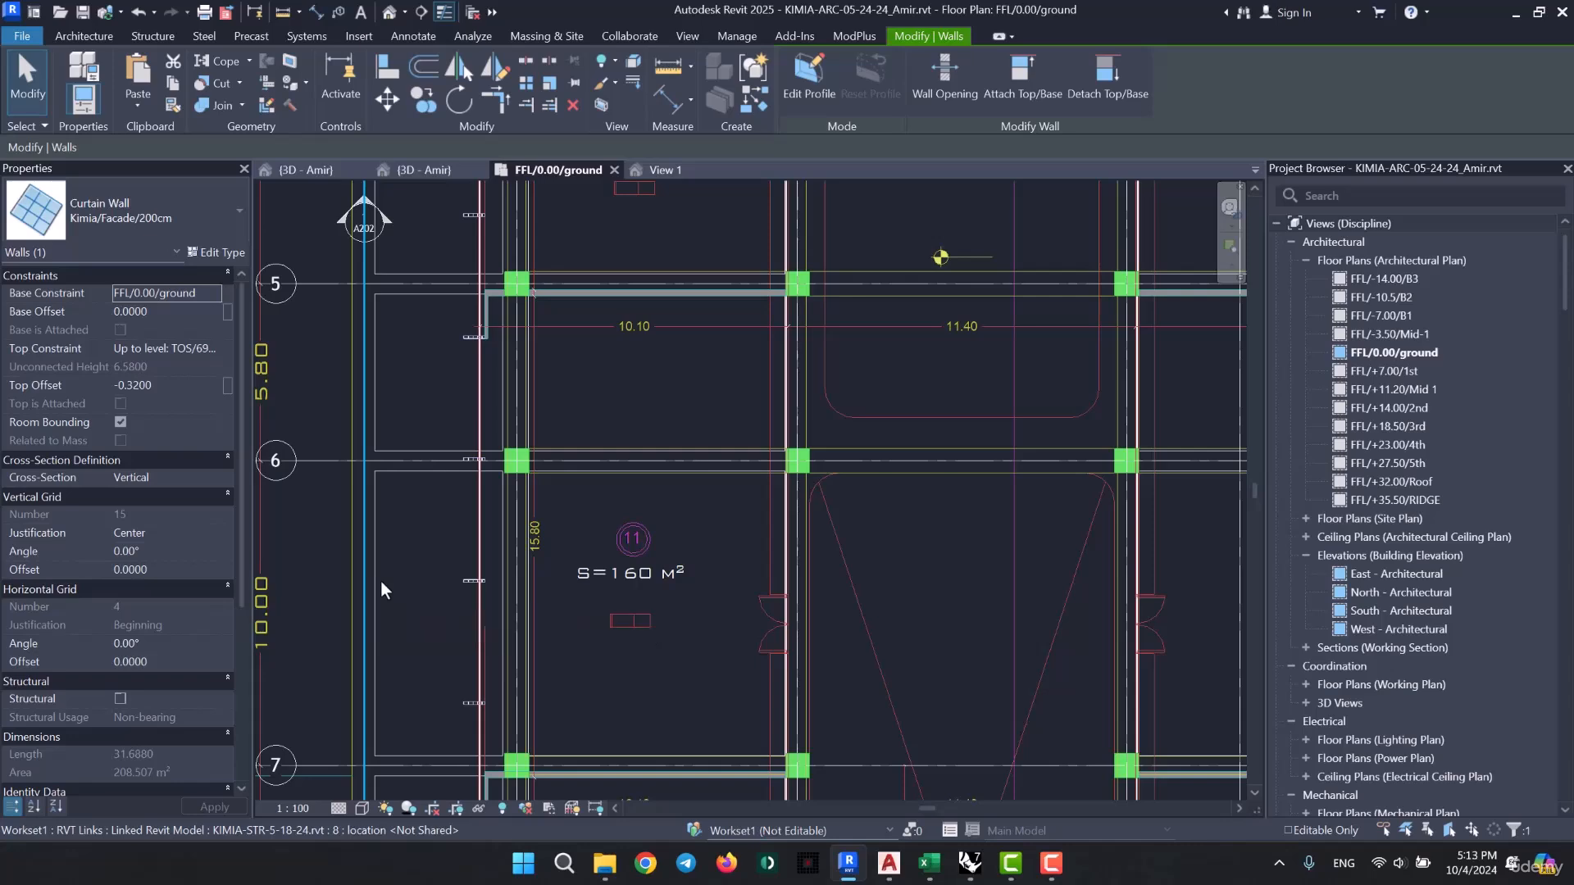
- Switch to the 00.11.24-Kimia-Arch Eslahat-ER drawing in AutoCAD and locate the side elevation sheets
mouse_move(891, 875)
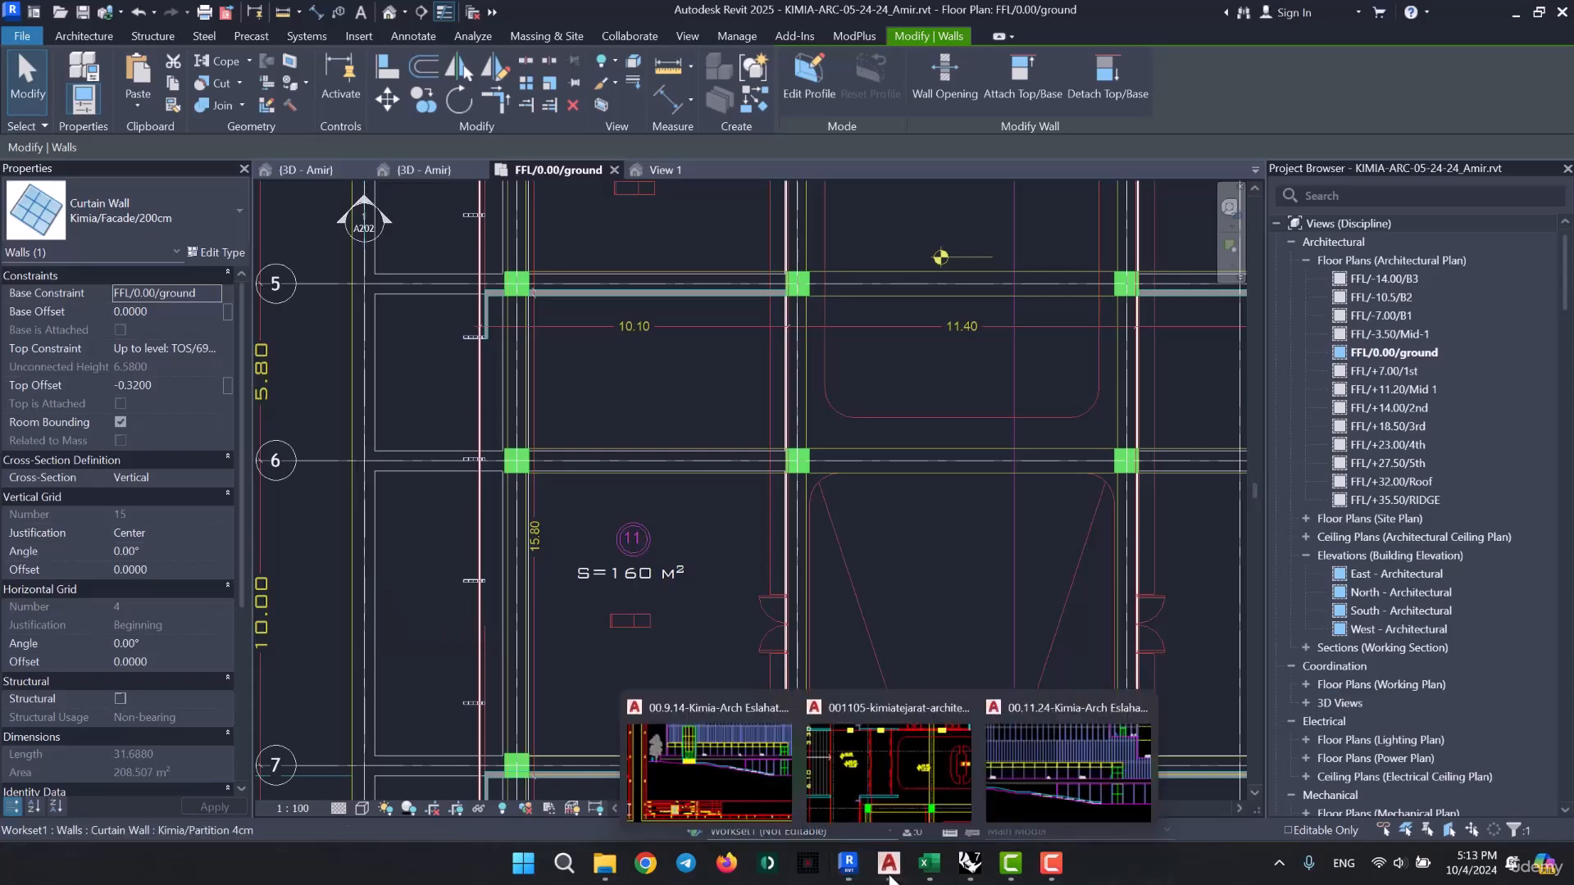
left_click(1067, 770)
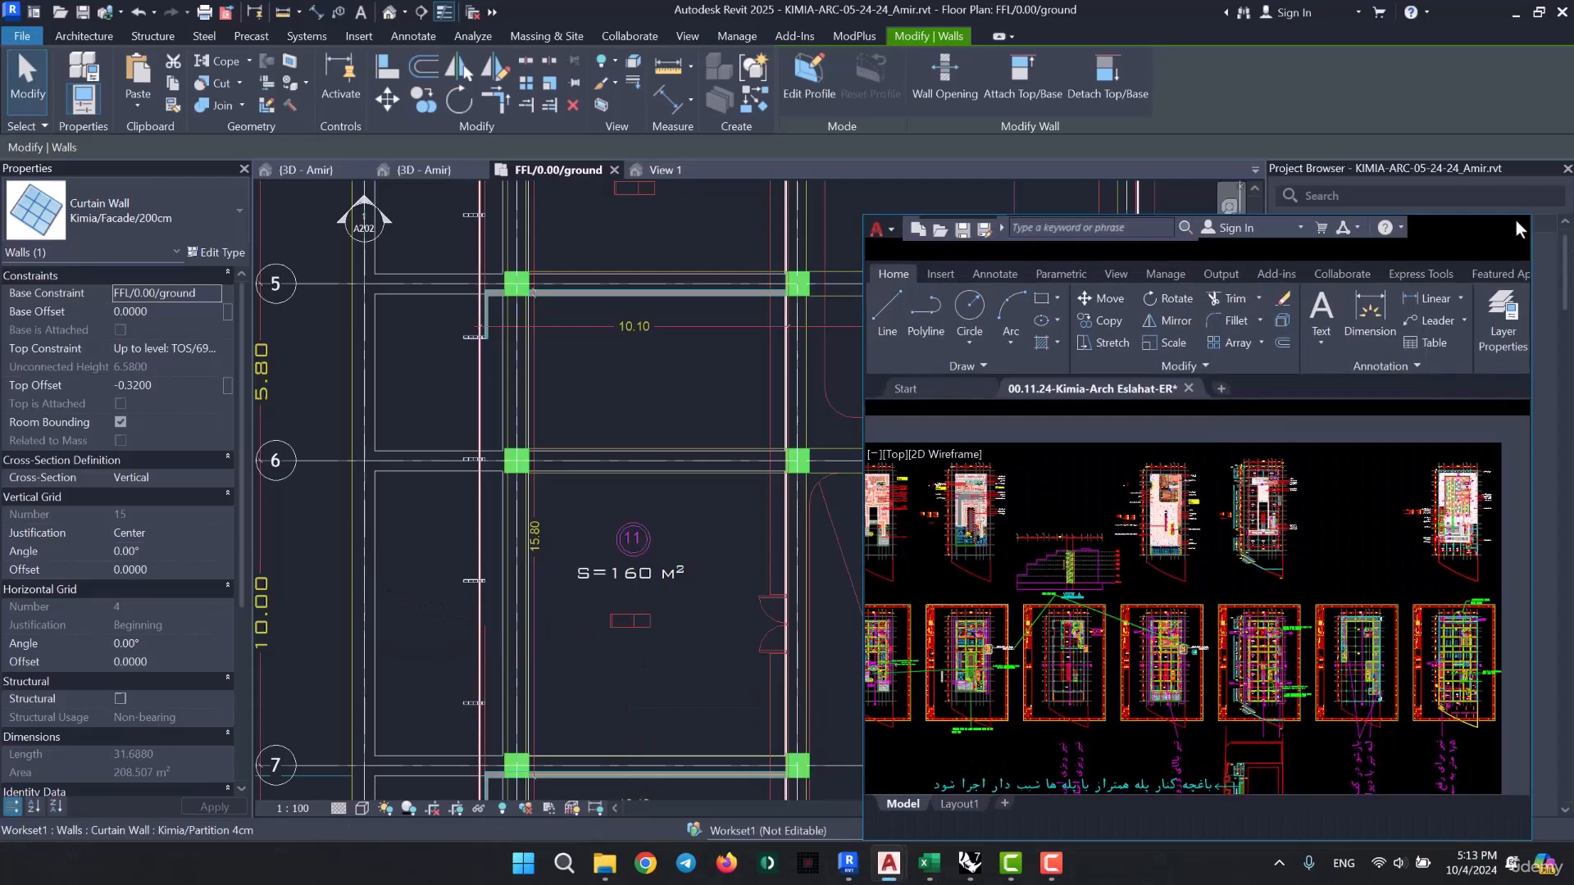
left_click(1496, 227)
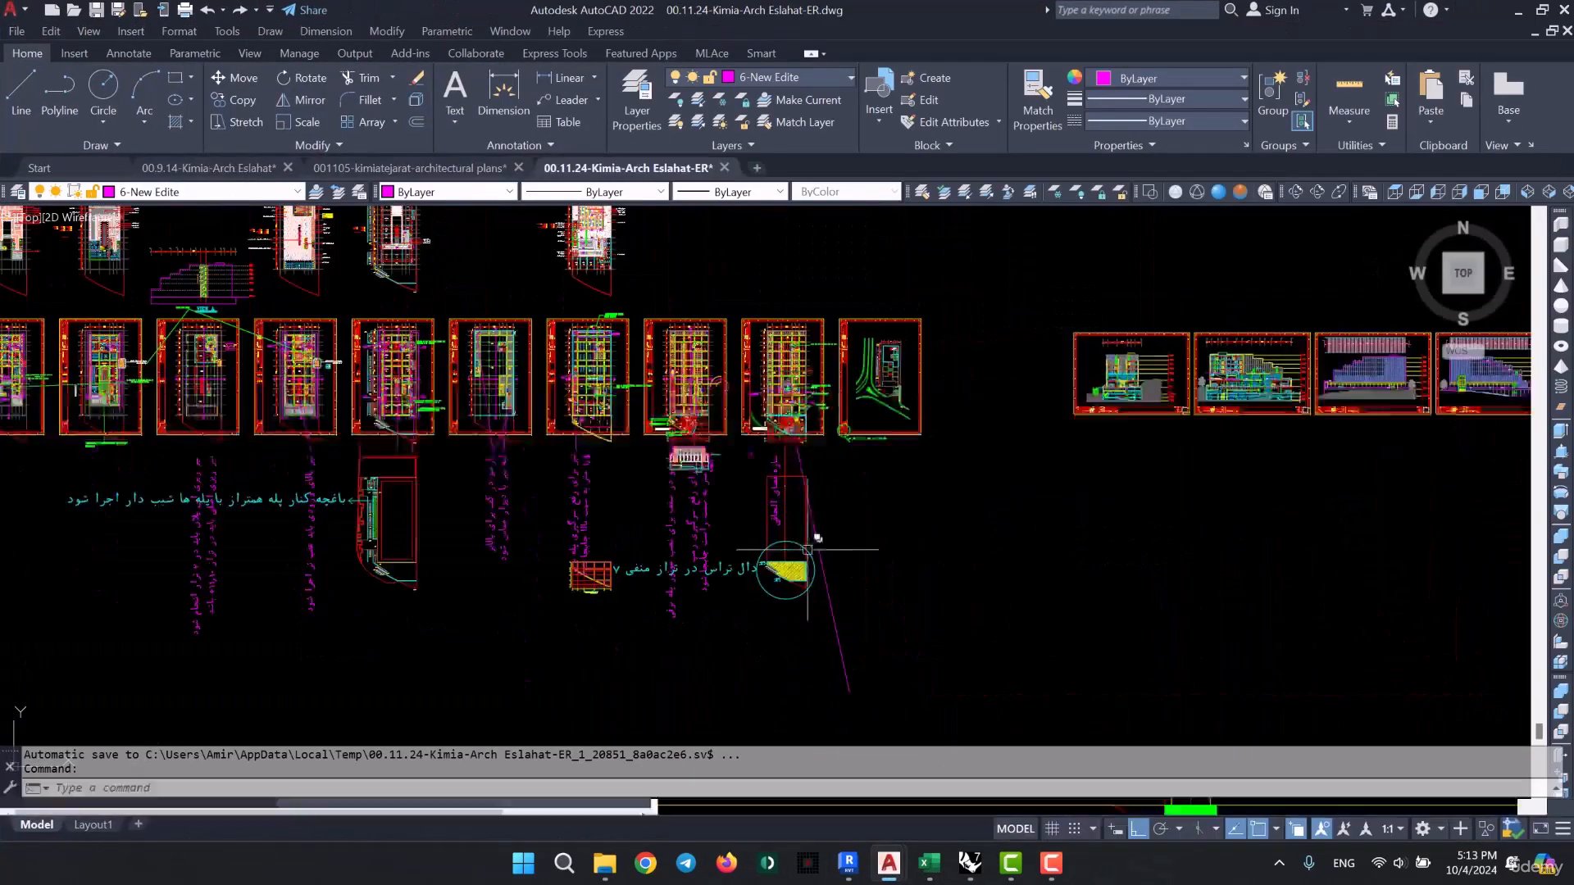
scroll(807, 549, "down", 3)
middle_click_drag(867, 456, 458, 434)
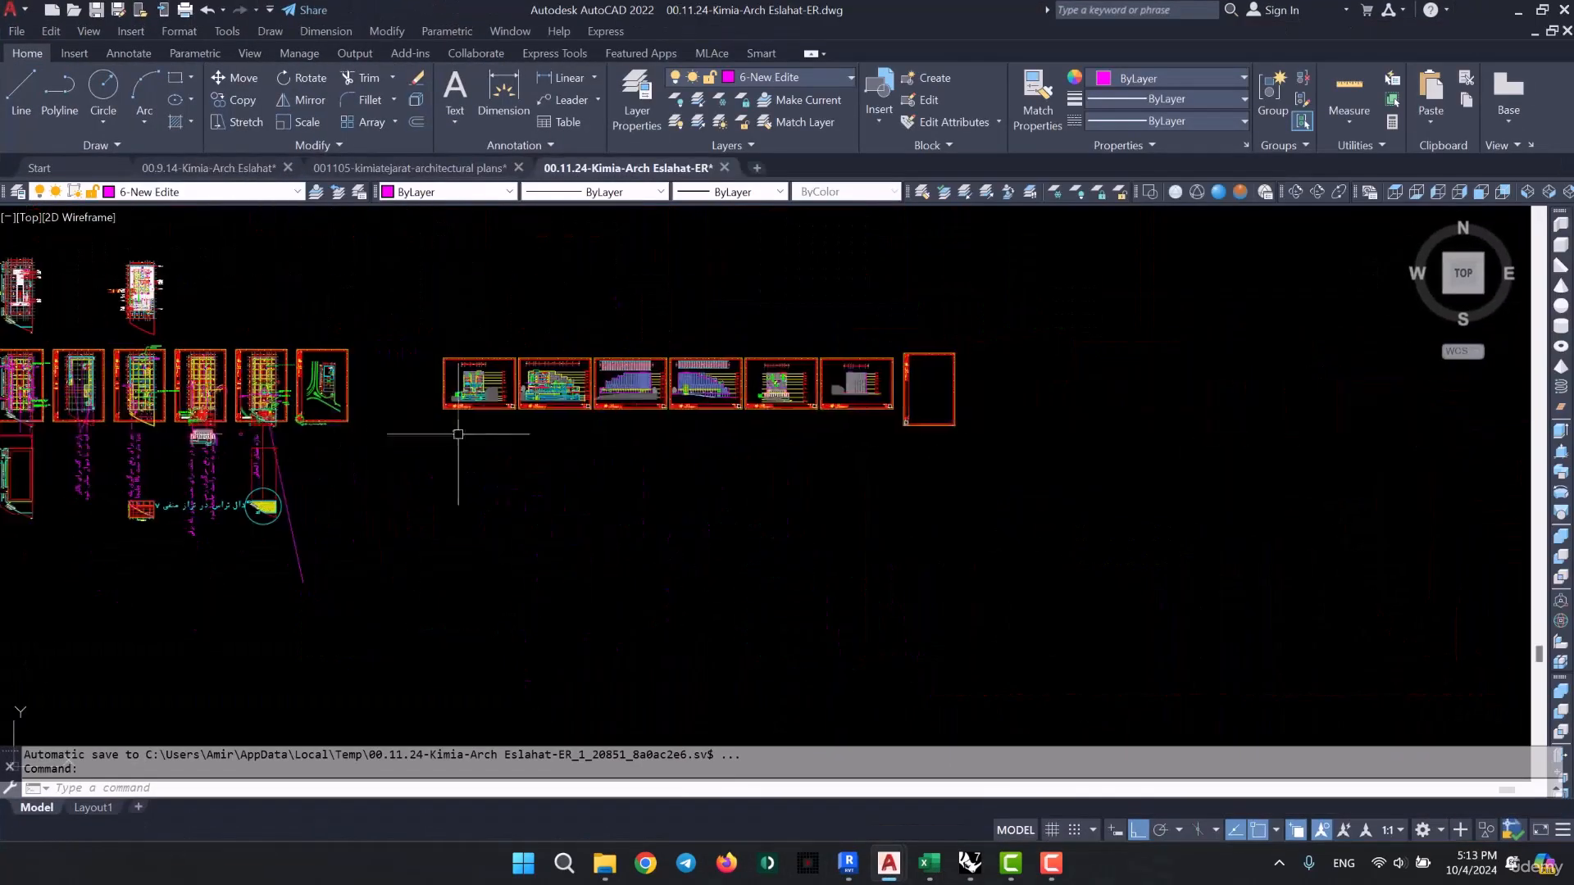
scroll(712, 376, "up", 4)
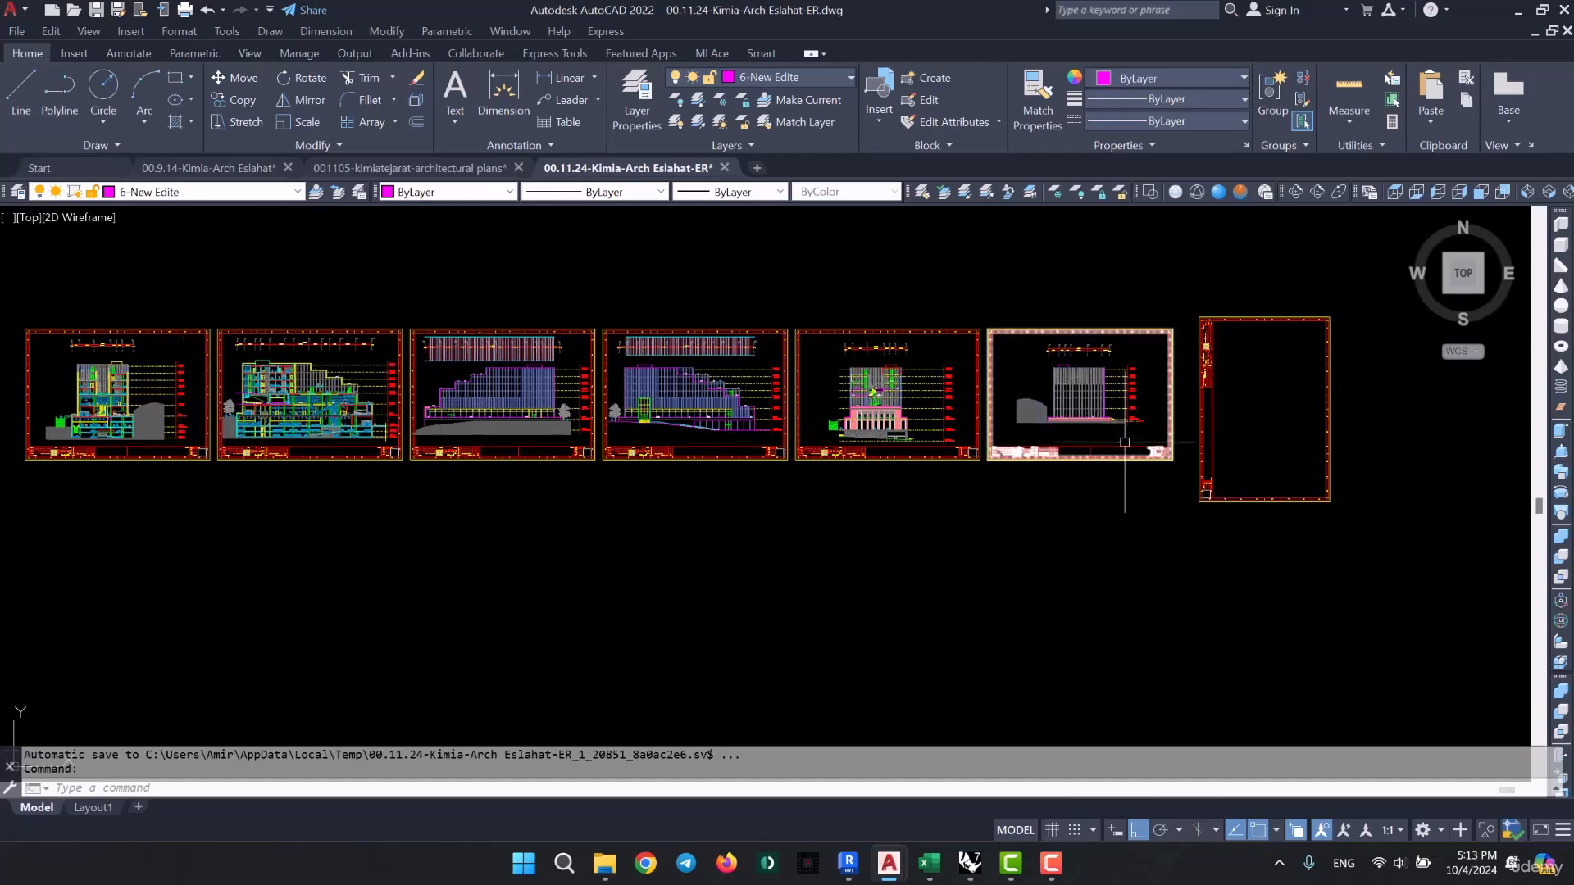
scroll(532, 417, "up", 5)
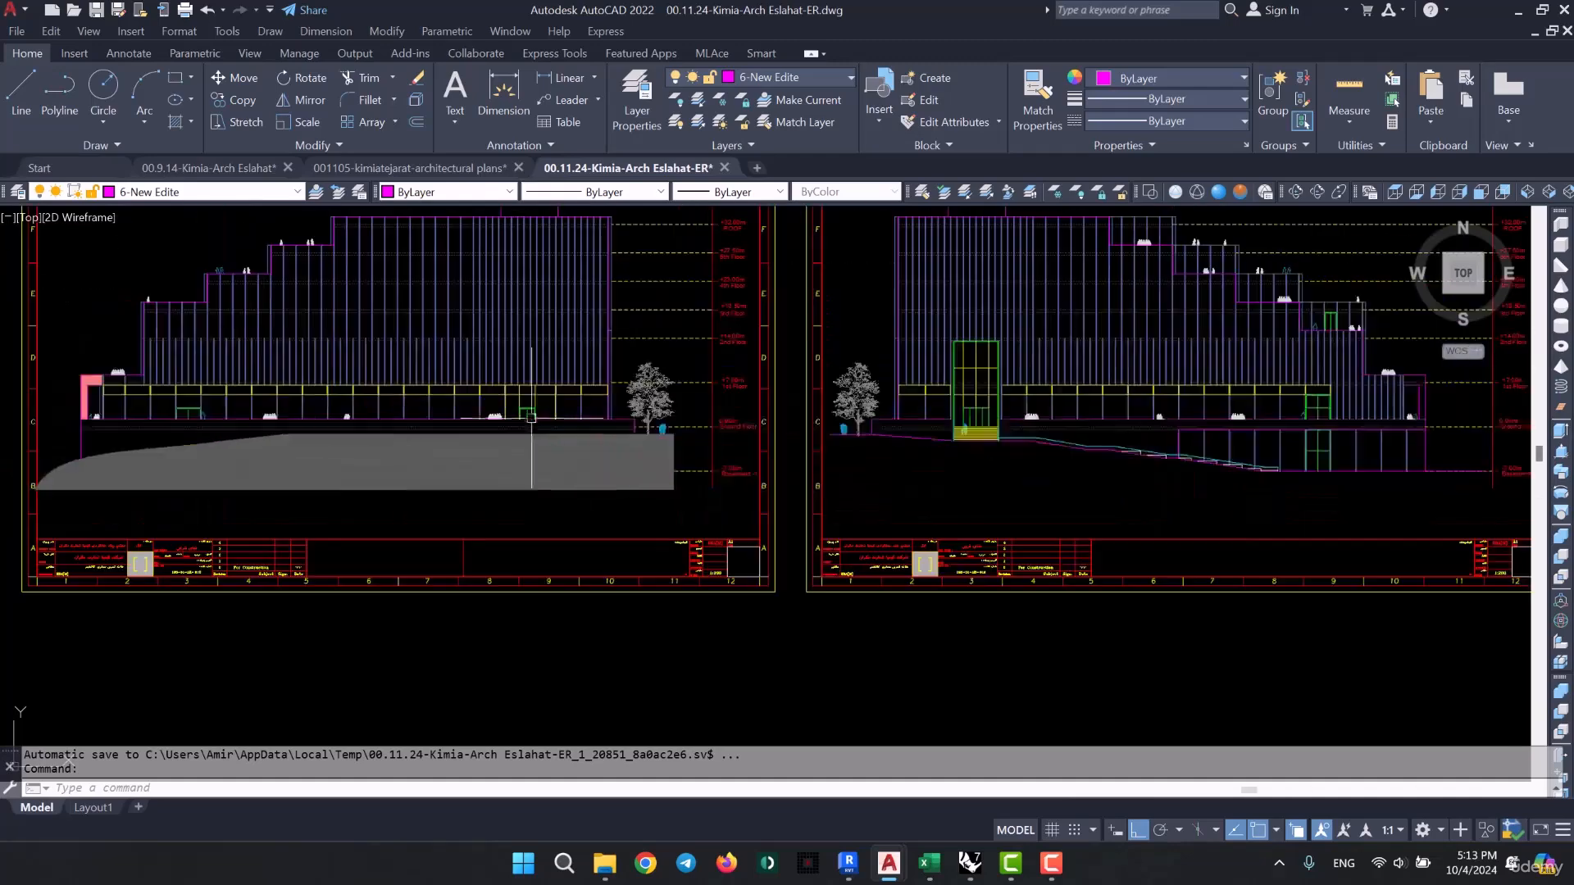
- Examine the ground floor facade between the 0.00 and +7.00 levels in the stepped side elevation
scroll(531, 418, "up", 1)
scroll(549, 570, "up", 1)
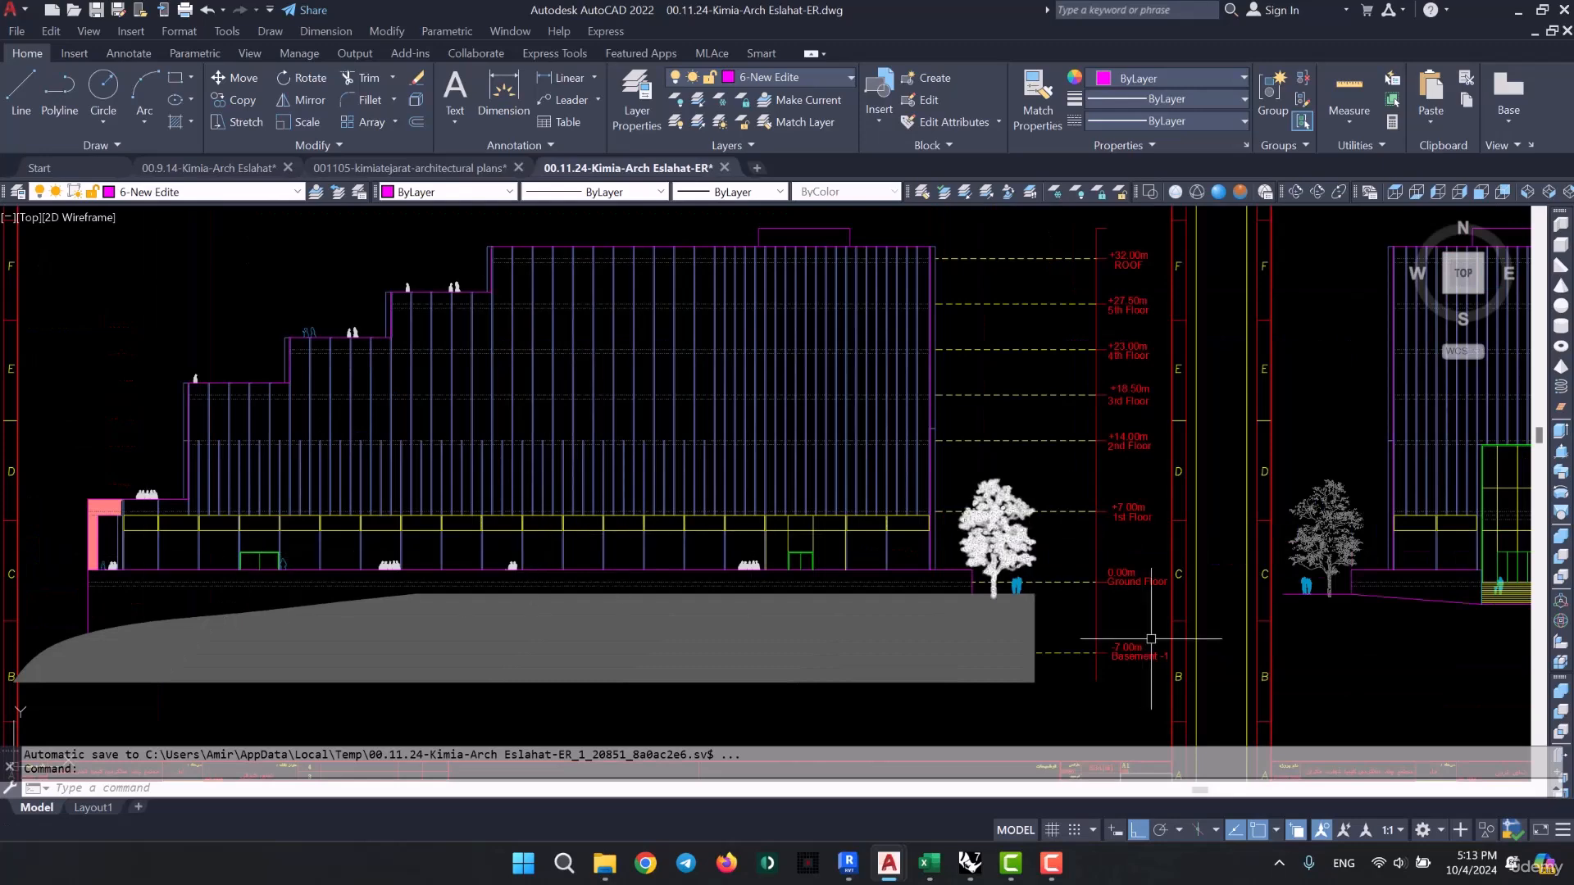
scroll(1113, 590, "up", 1)
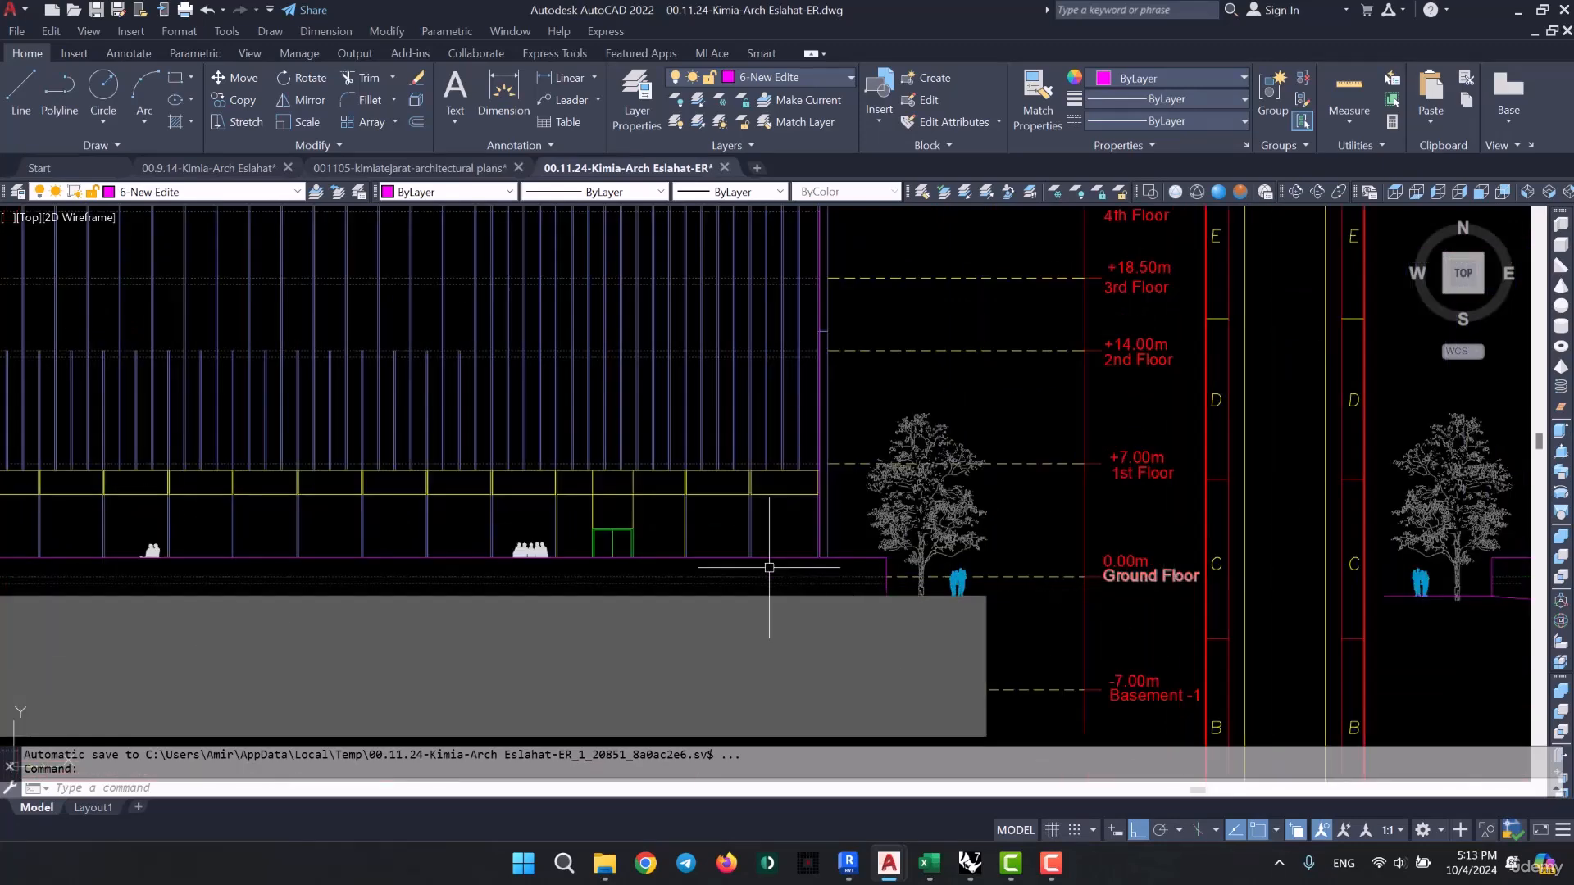
scroll(731, 538, "up", 3)
scroll(729, 493, "down", 1)
scroll(728, 493, "down", 2)
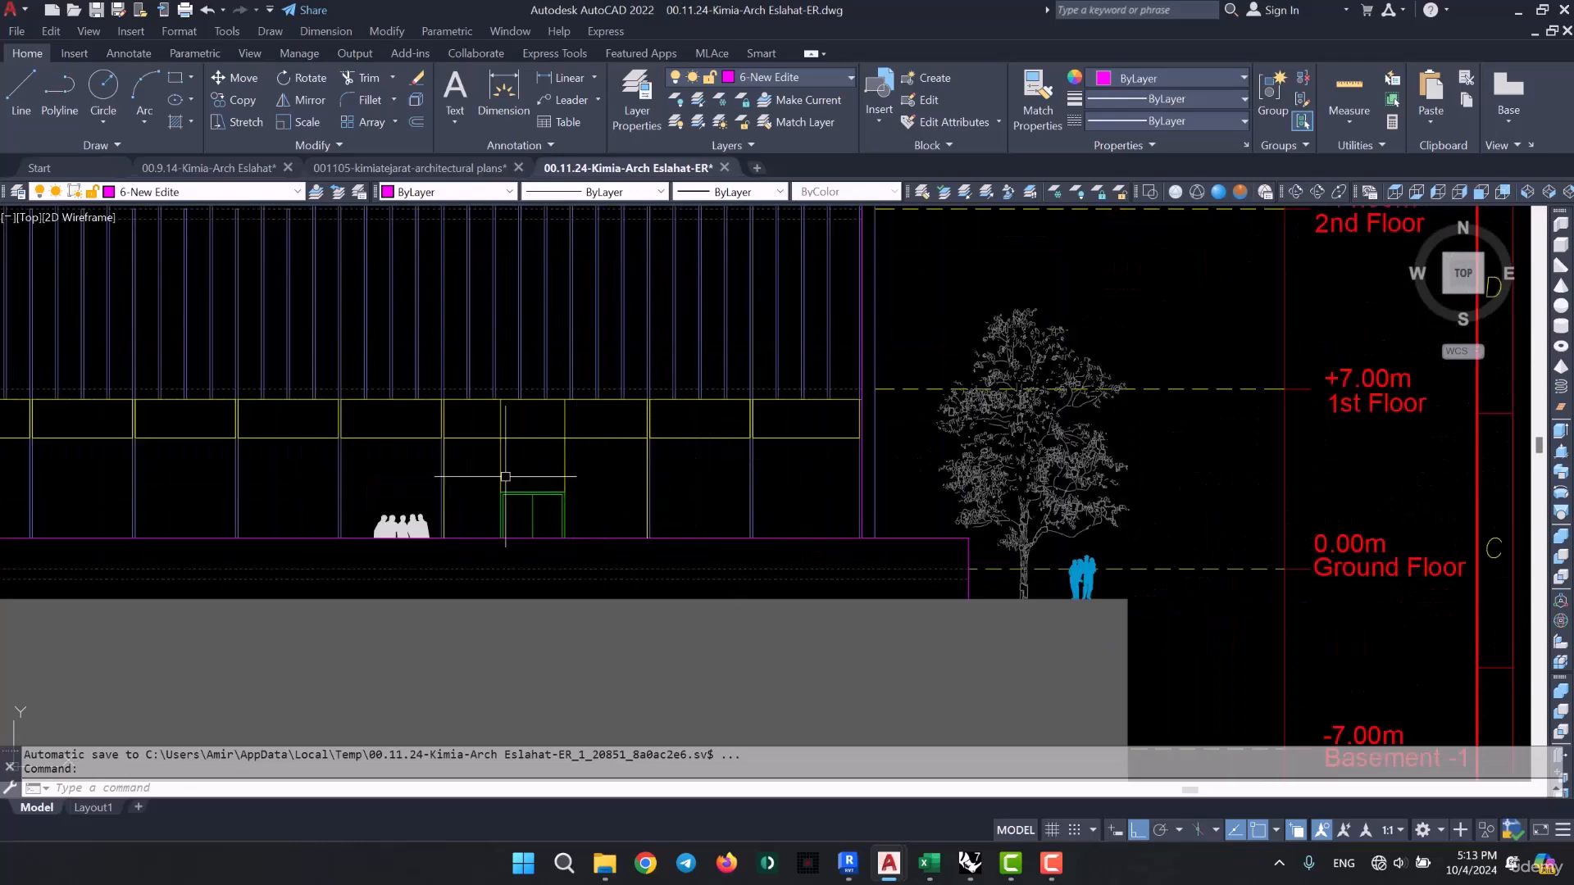
middle_click_drag(578, 405, 564, 588)
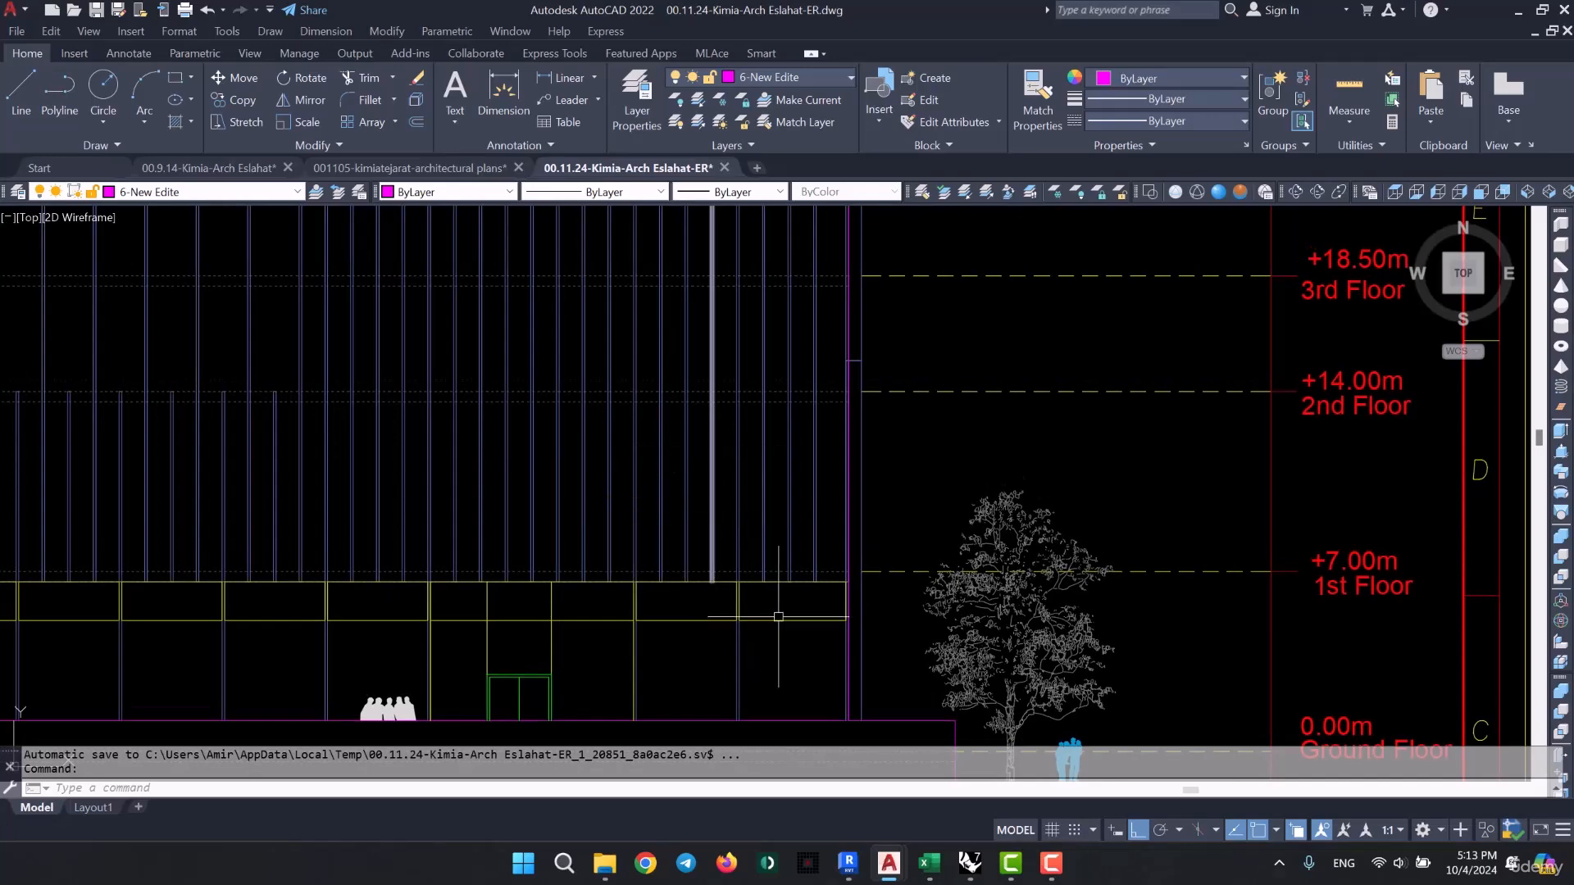
- Select the yellow upper panel outline in the end bay of the ground floor facade for inspection, then clear the selection
scroll(778, 610, "up", 4)
left_click(815, 627)
left_click(782, 676)
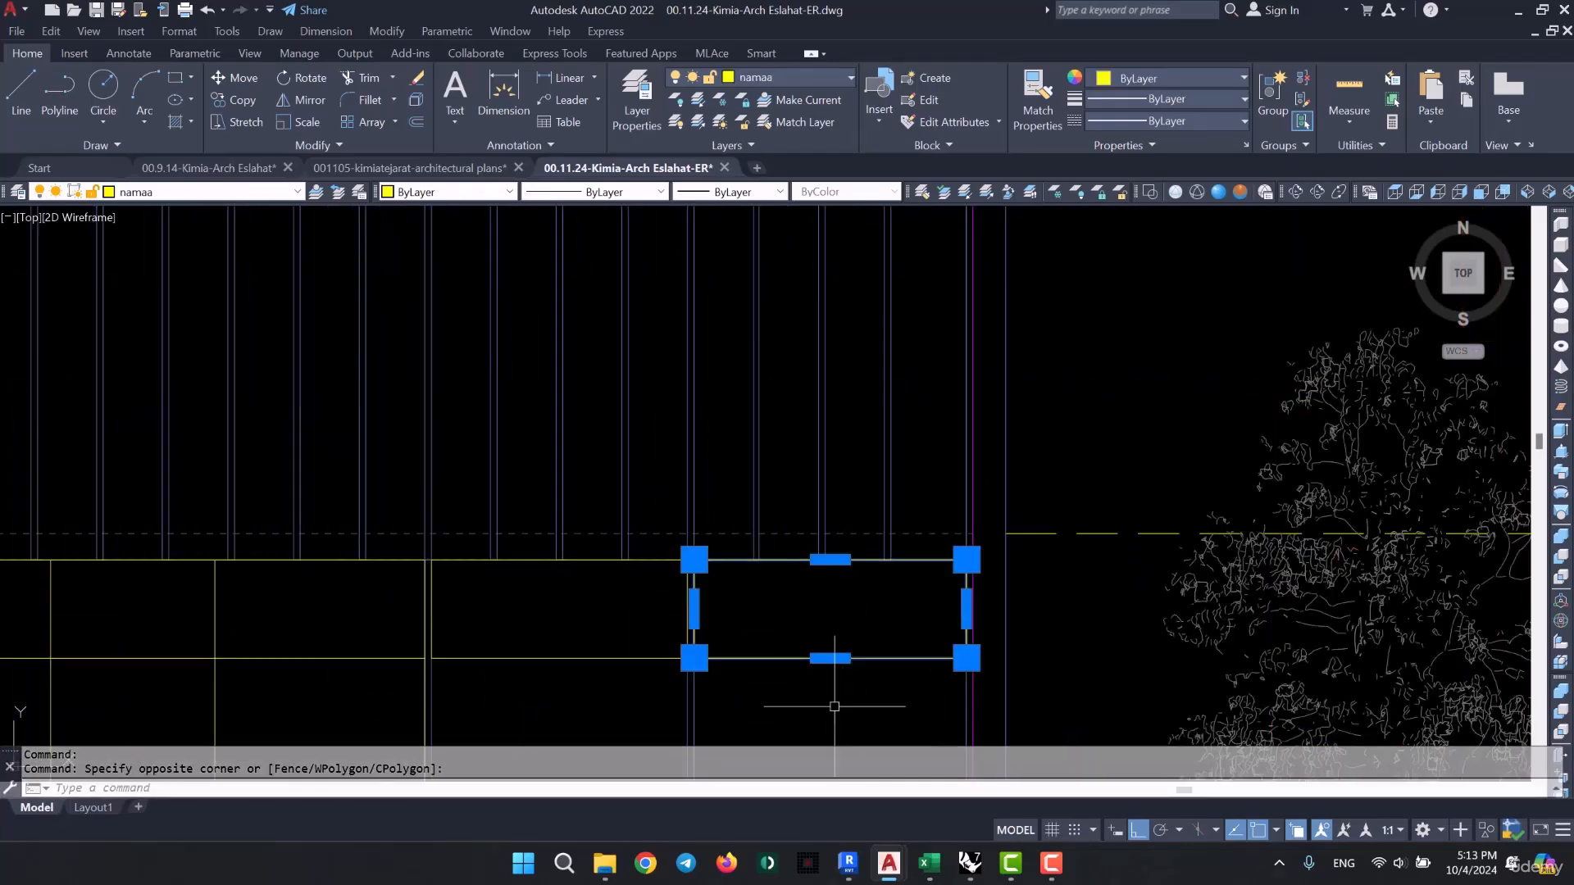
middle_click_drag(836, 702, 748, 534)
scroll(760, 557, "down", 3)
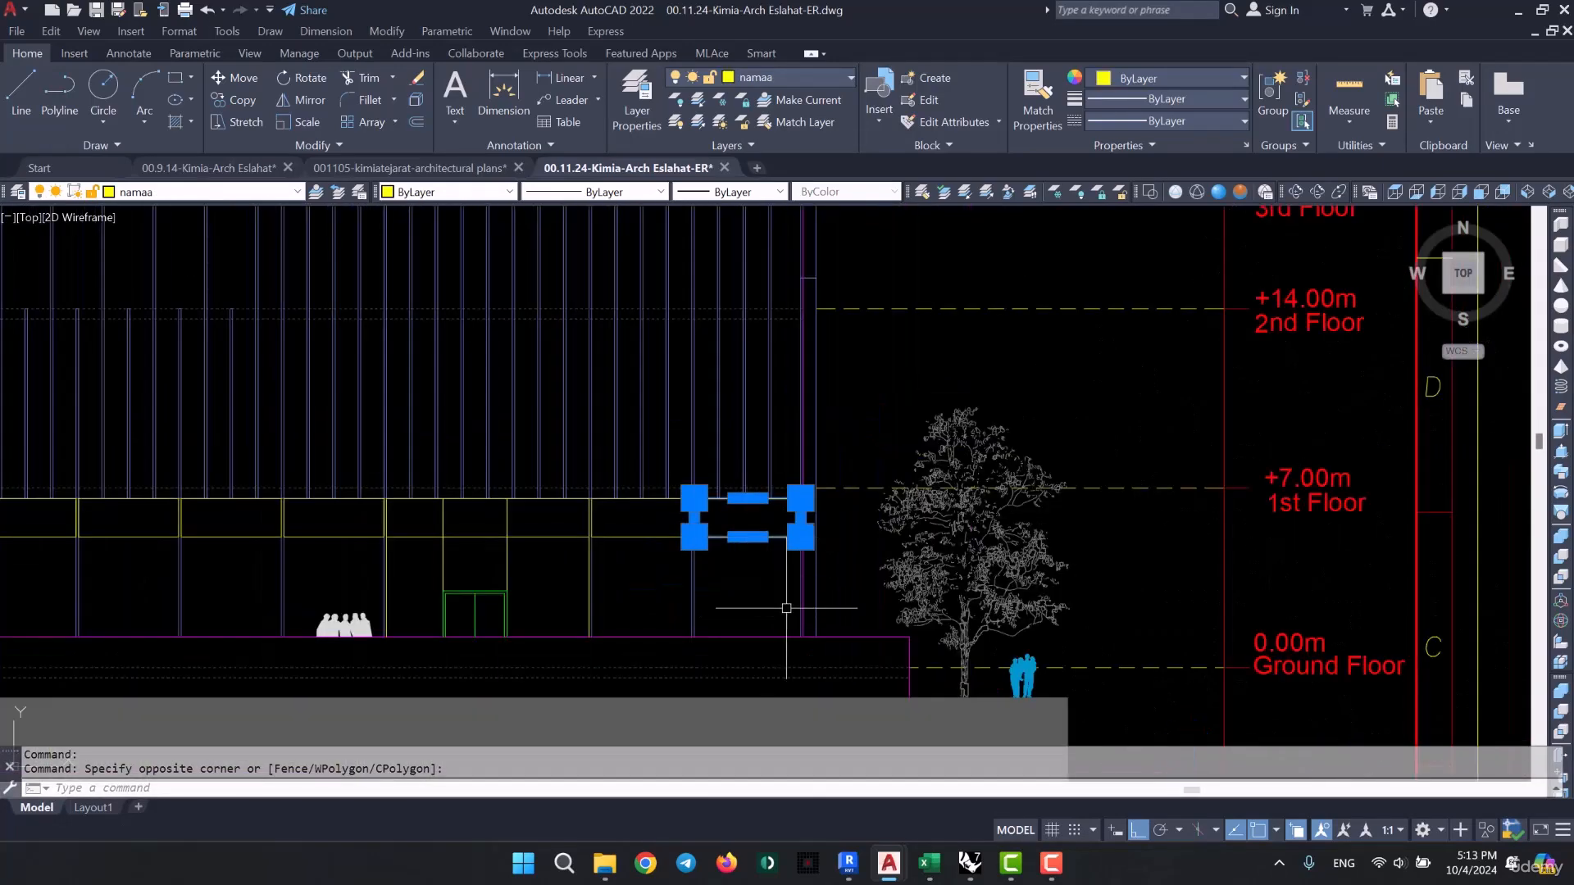
scroll(763, 608, "up", 3)
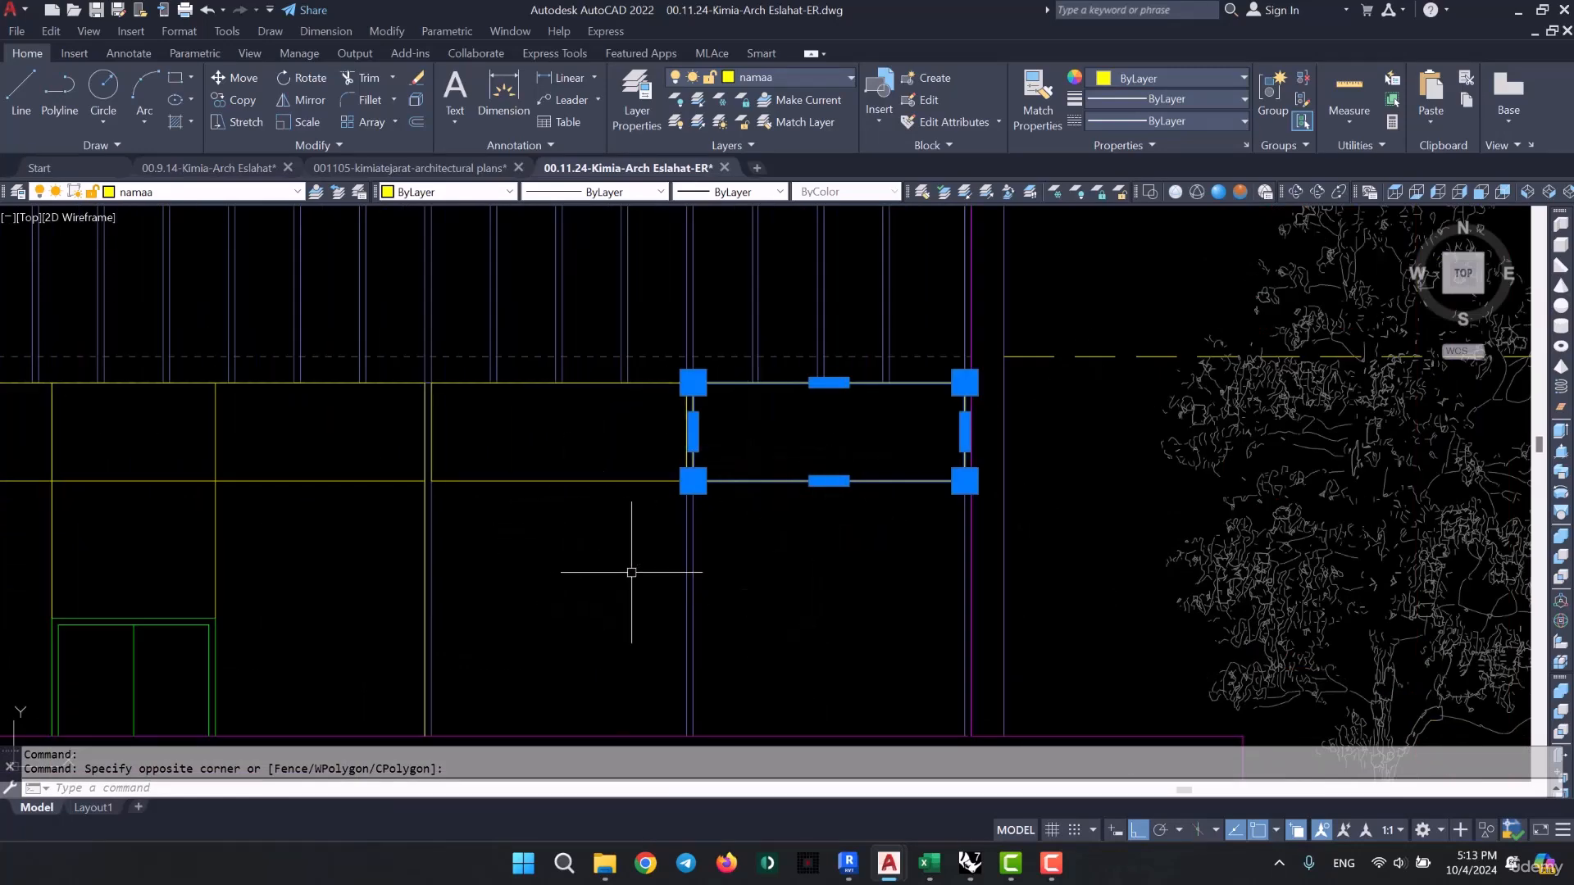
key("Escape")
key("Escape")
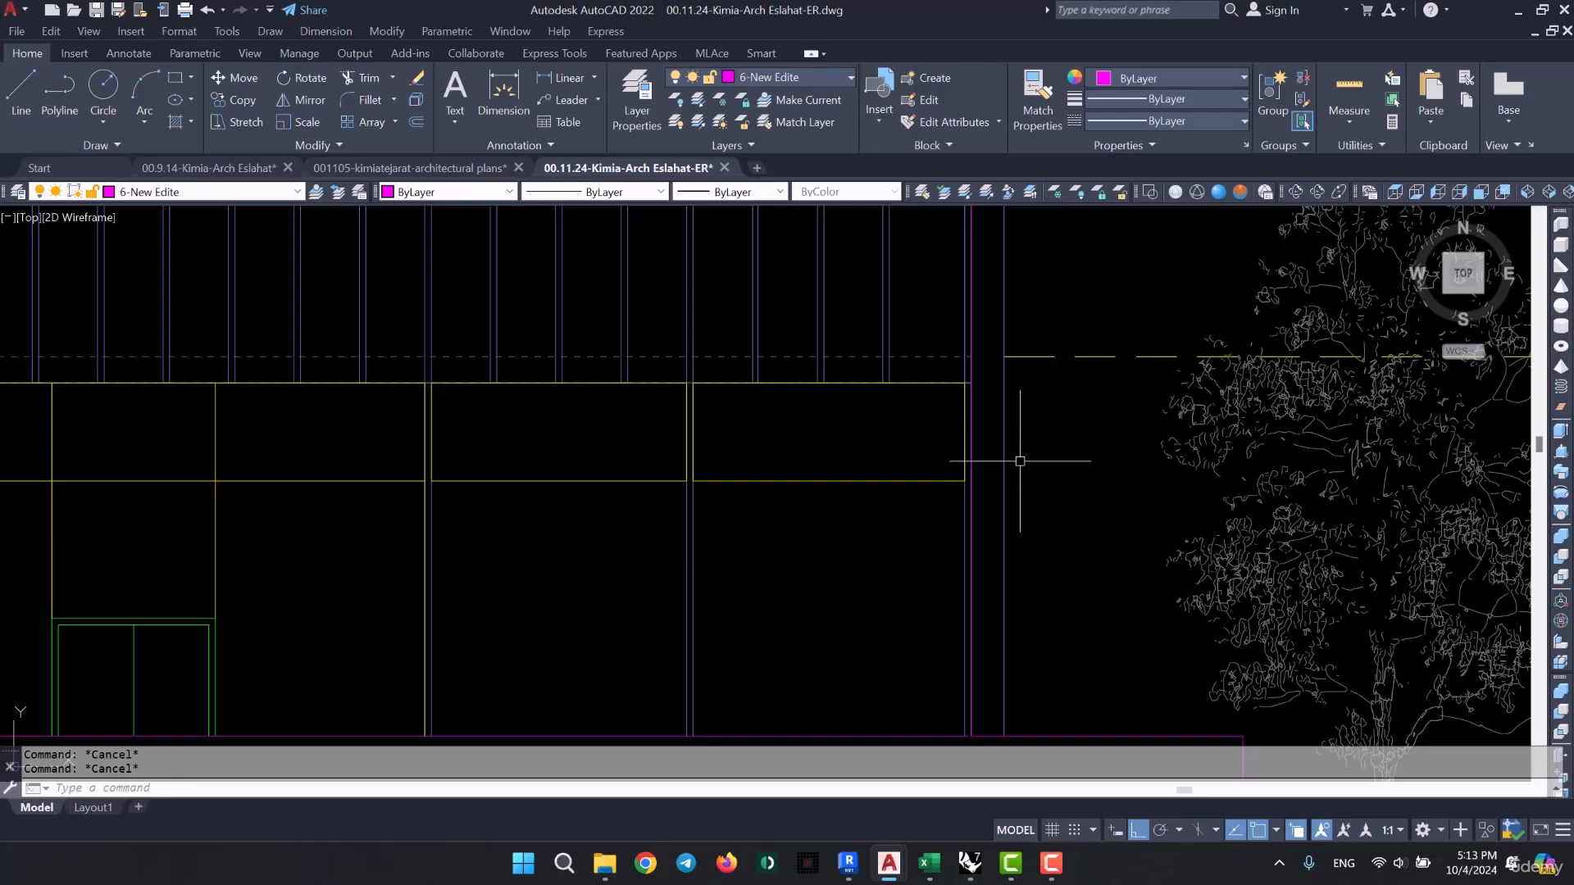
- Review the panel divisions, door and vertical fins around the ground floor facade's end bays, from the base to the floors above
middle_click_drag(969, 408, 921, 308)
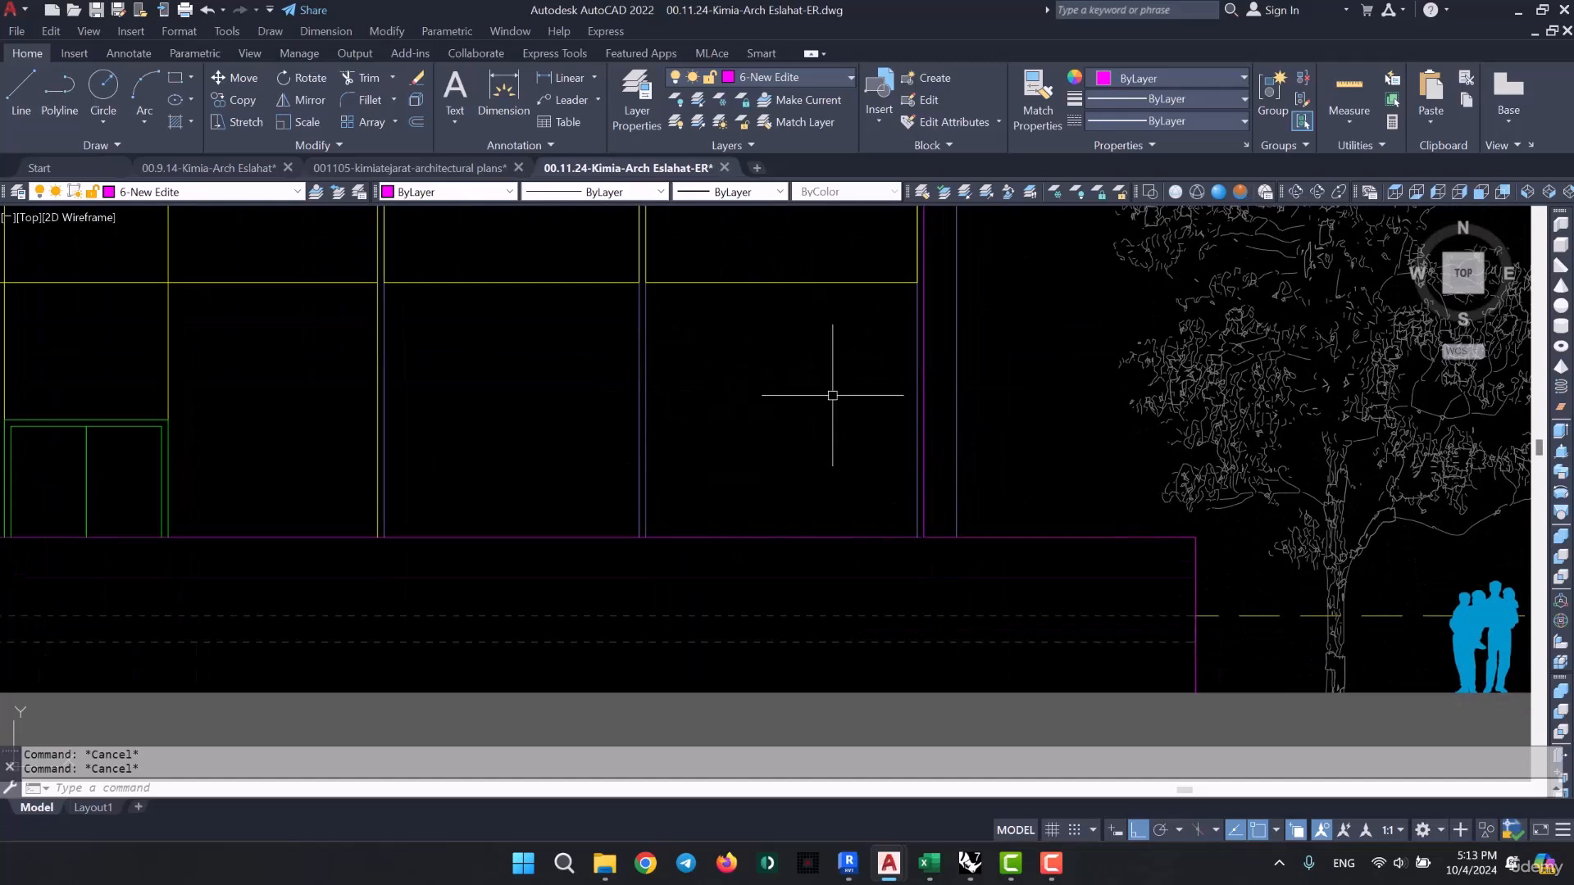
middle_click_drag(833, 394, 795, 462)
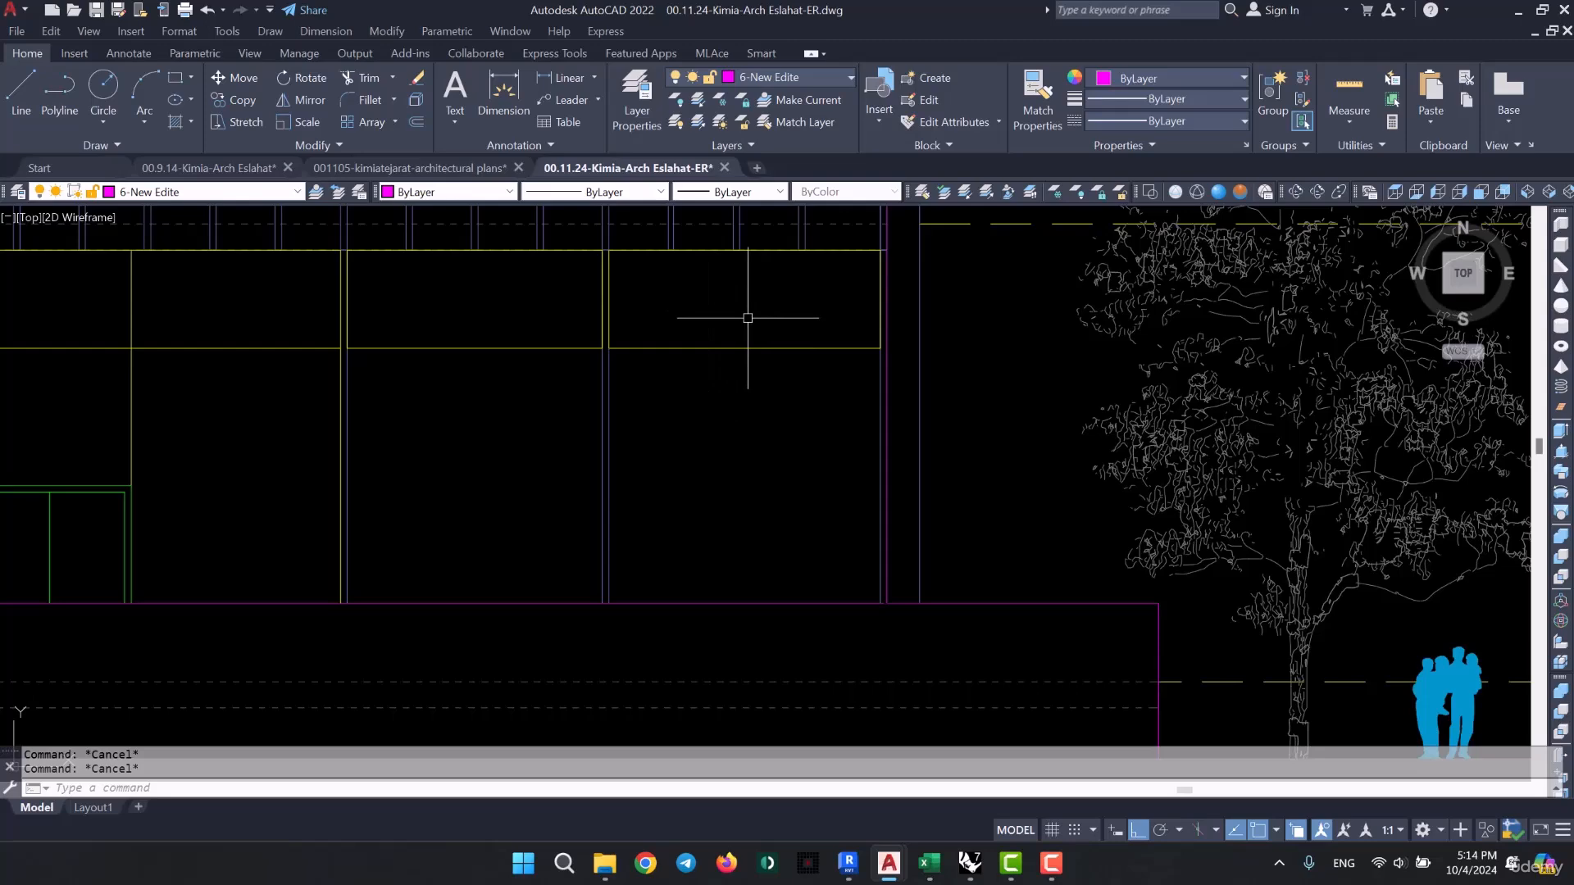
scroll(745, 341, "down", 4)
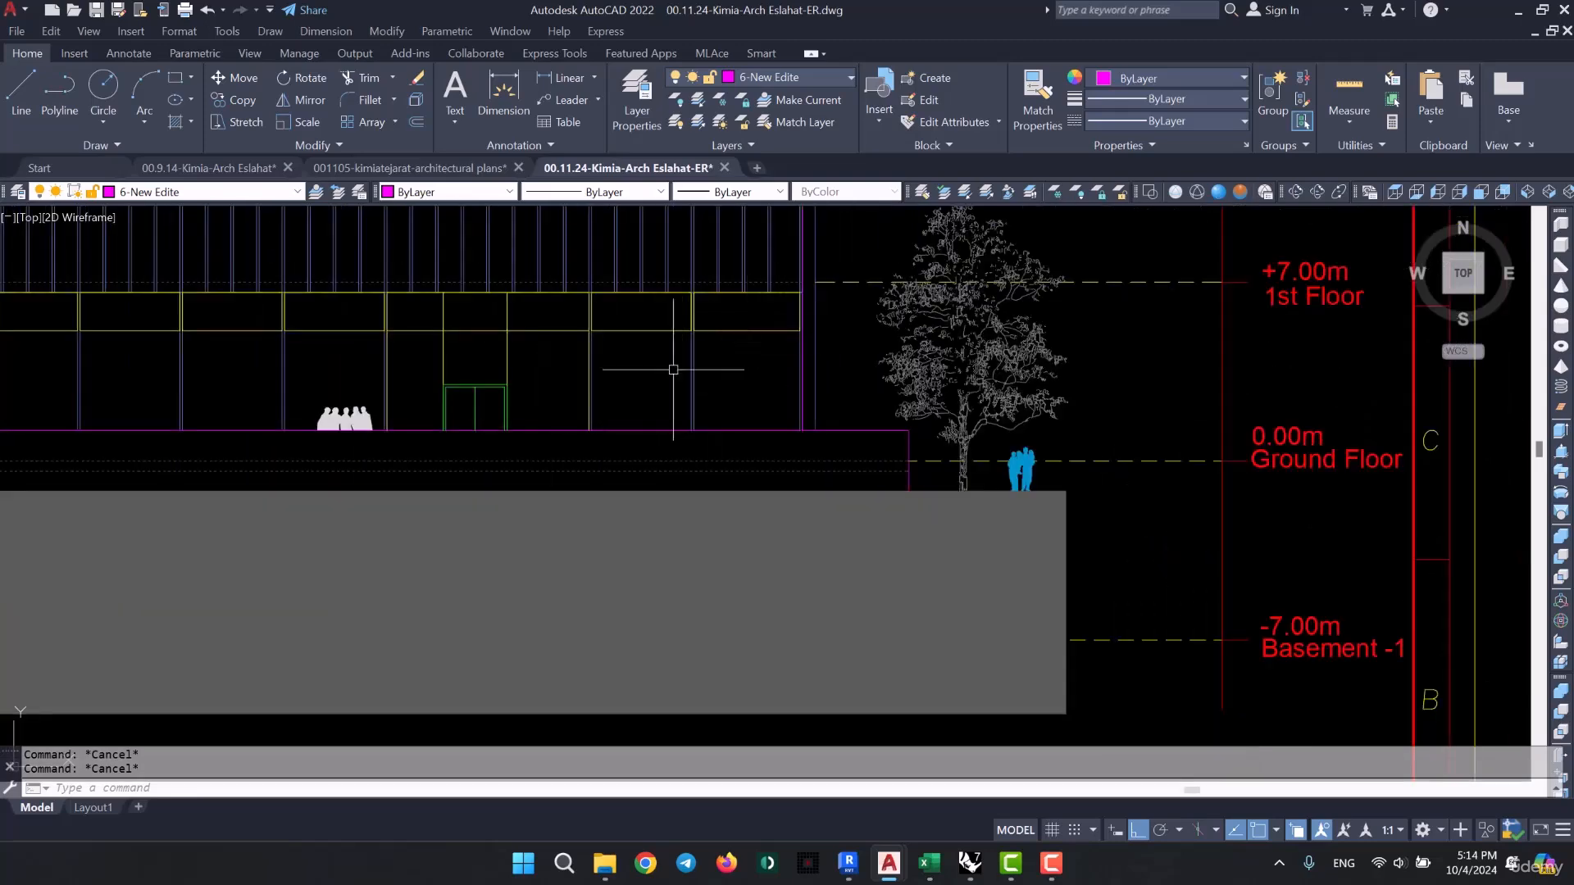
scroll(815, 481, "up", 3)
scroll(819, 481, "down", 3)
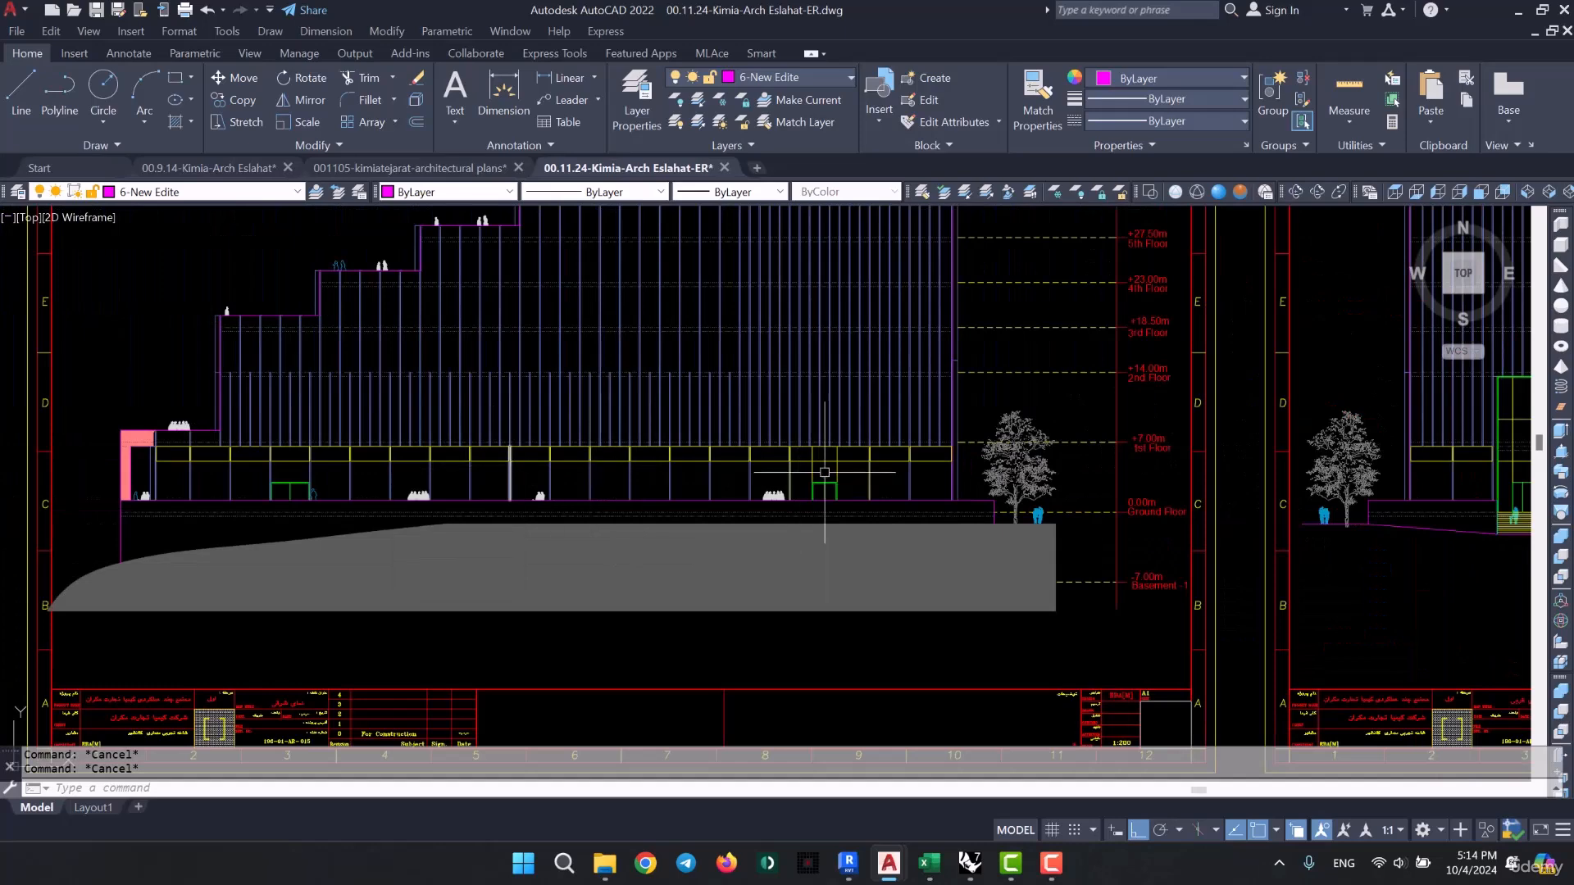
scroll(950, 479, "up", 5)
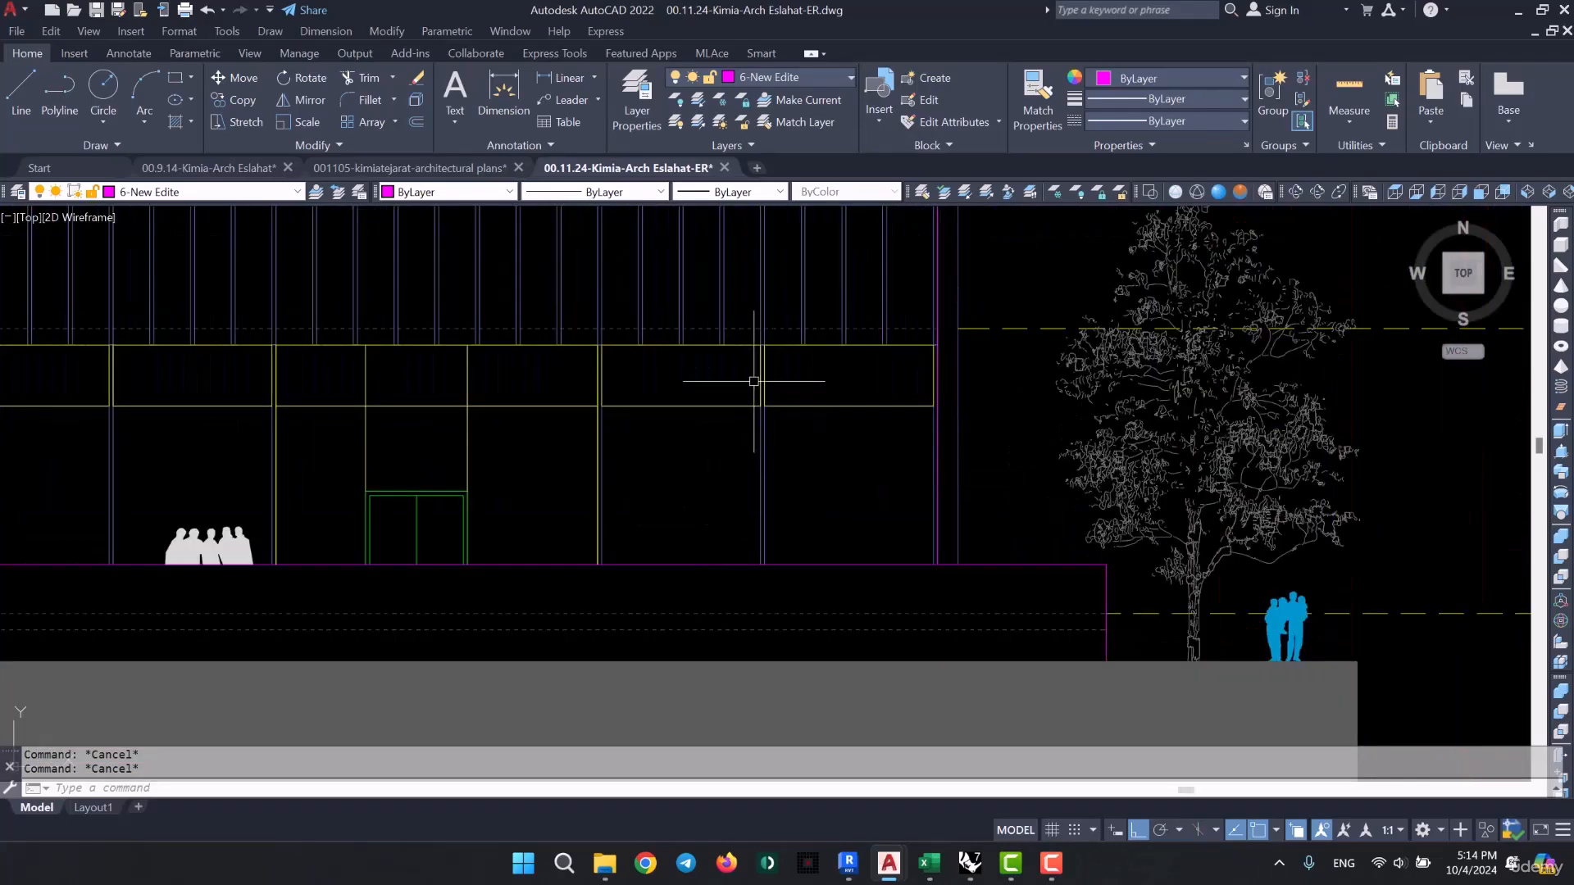
middle_click_drag(753, 381, 748, 615)
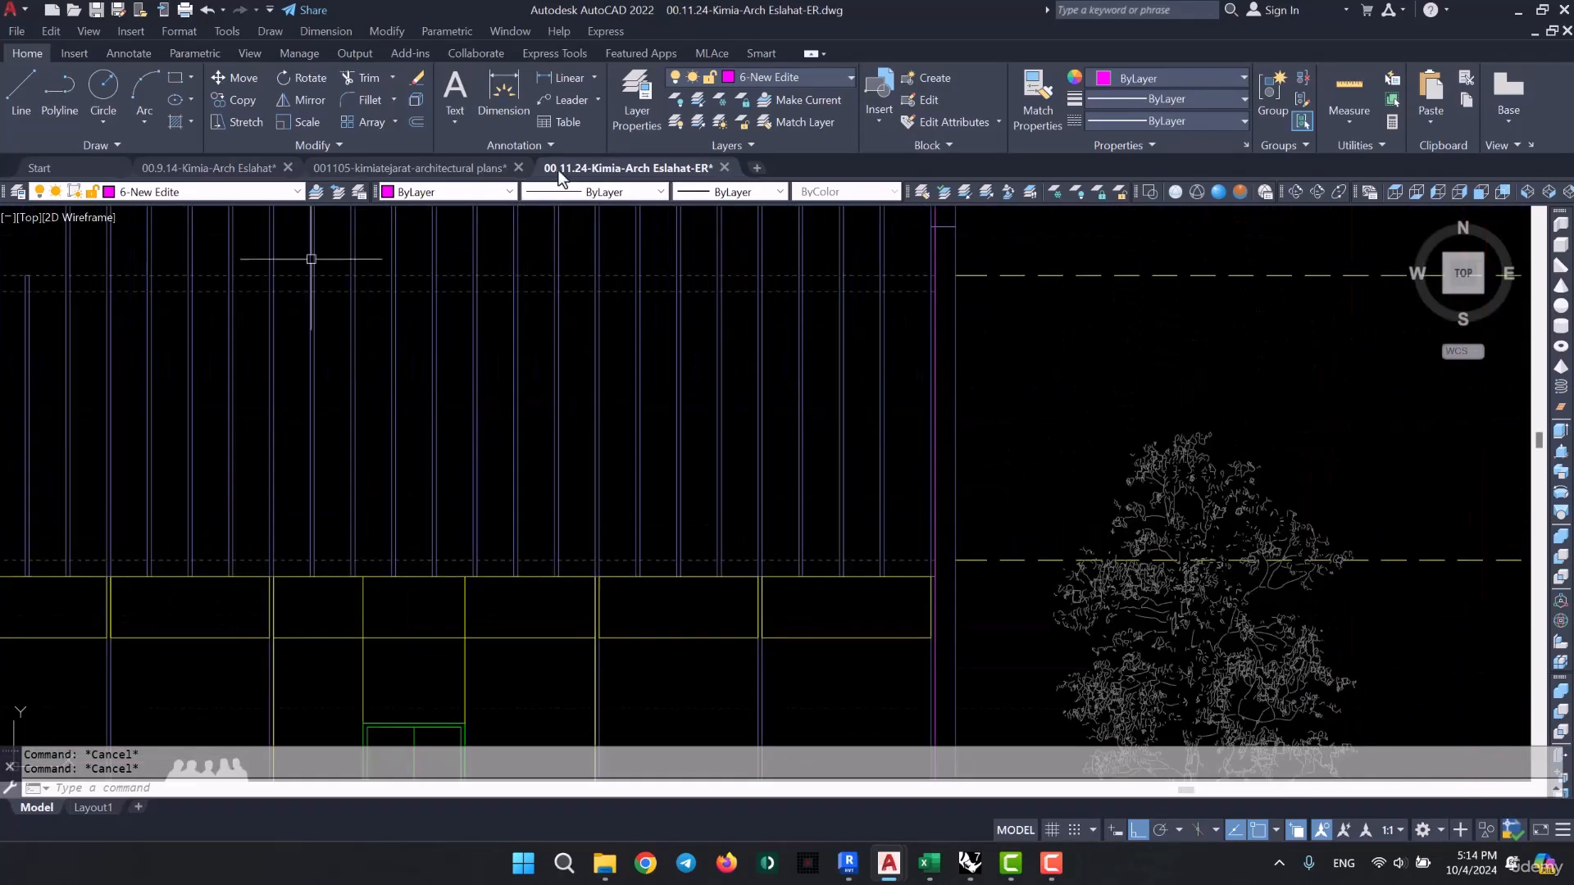
- Switch to Revit's 3D view and examine the finned curtain wall above the ground floor facade at the terrace corner
left_click(848, 862)
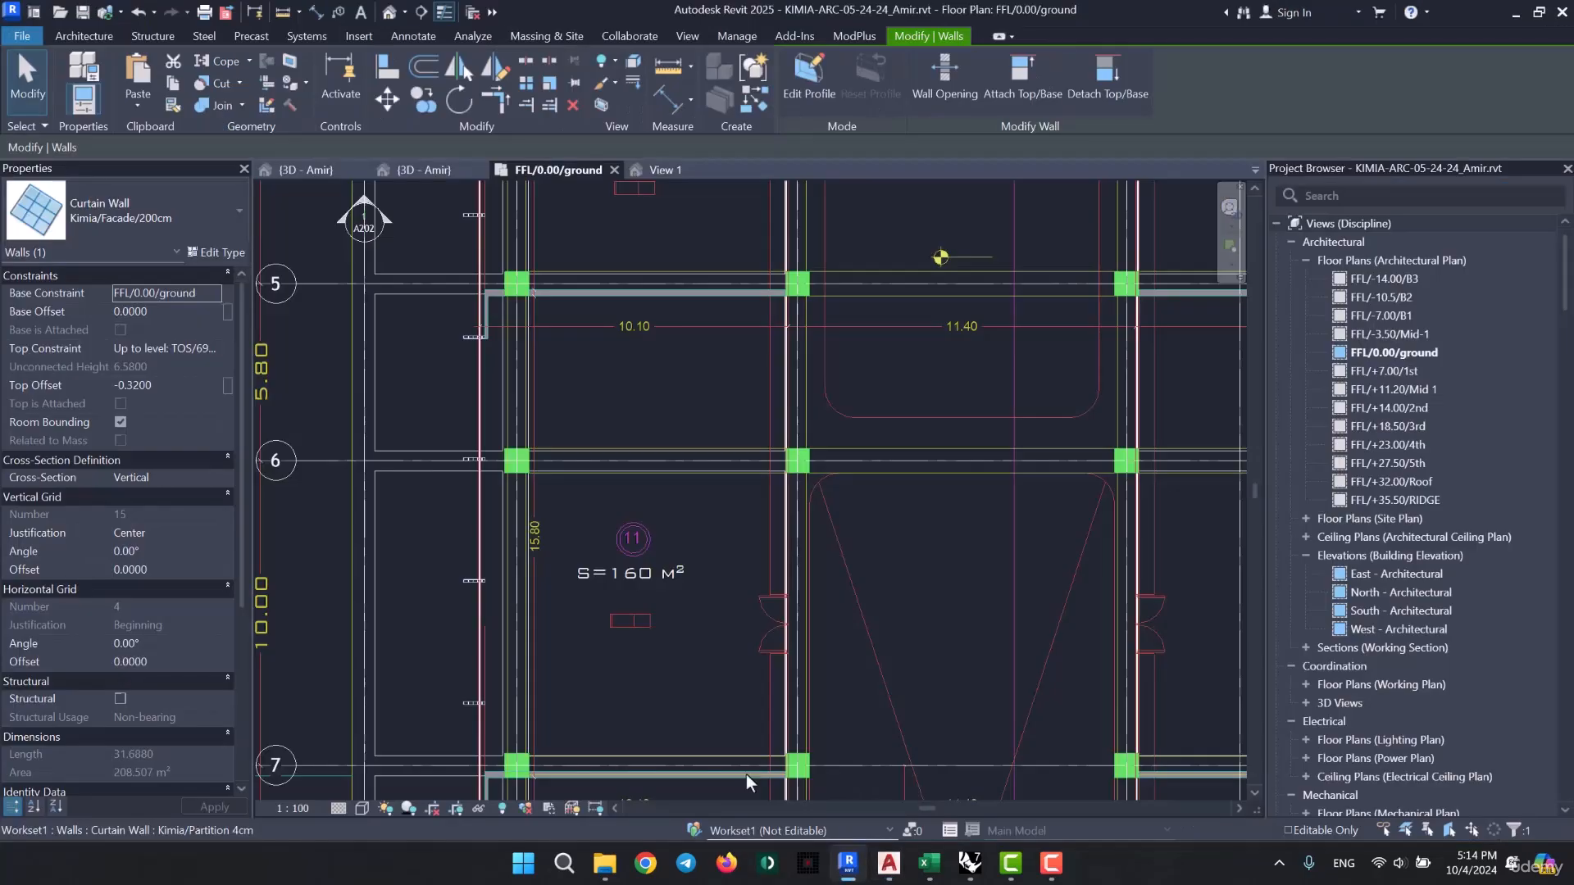
left_click(306, 170)
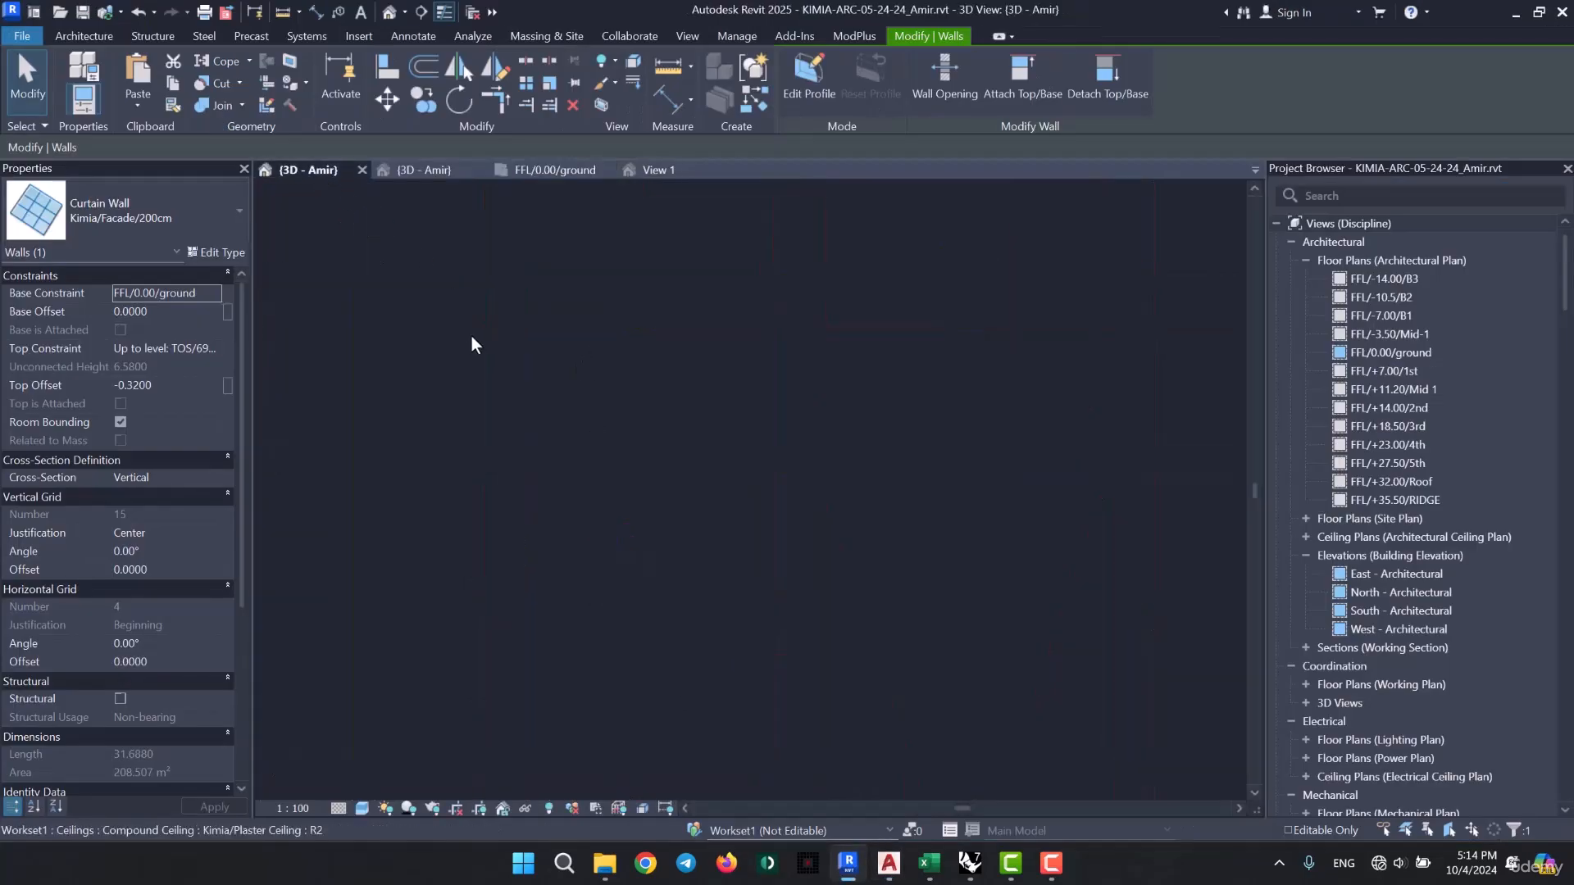
scroll(716, 541, "down", 6)
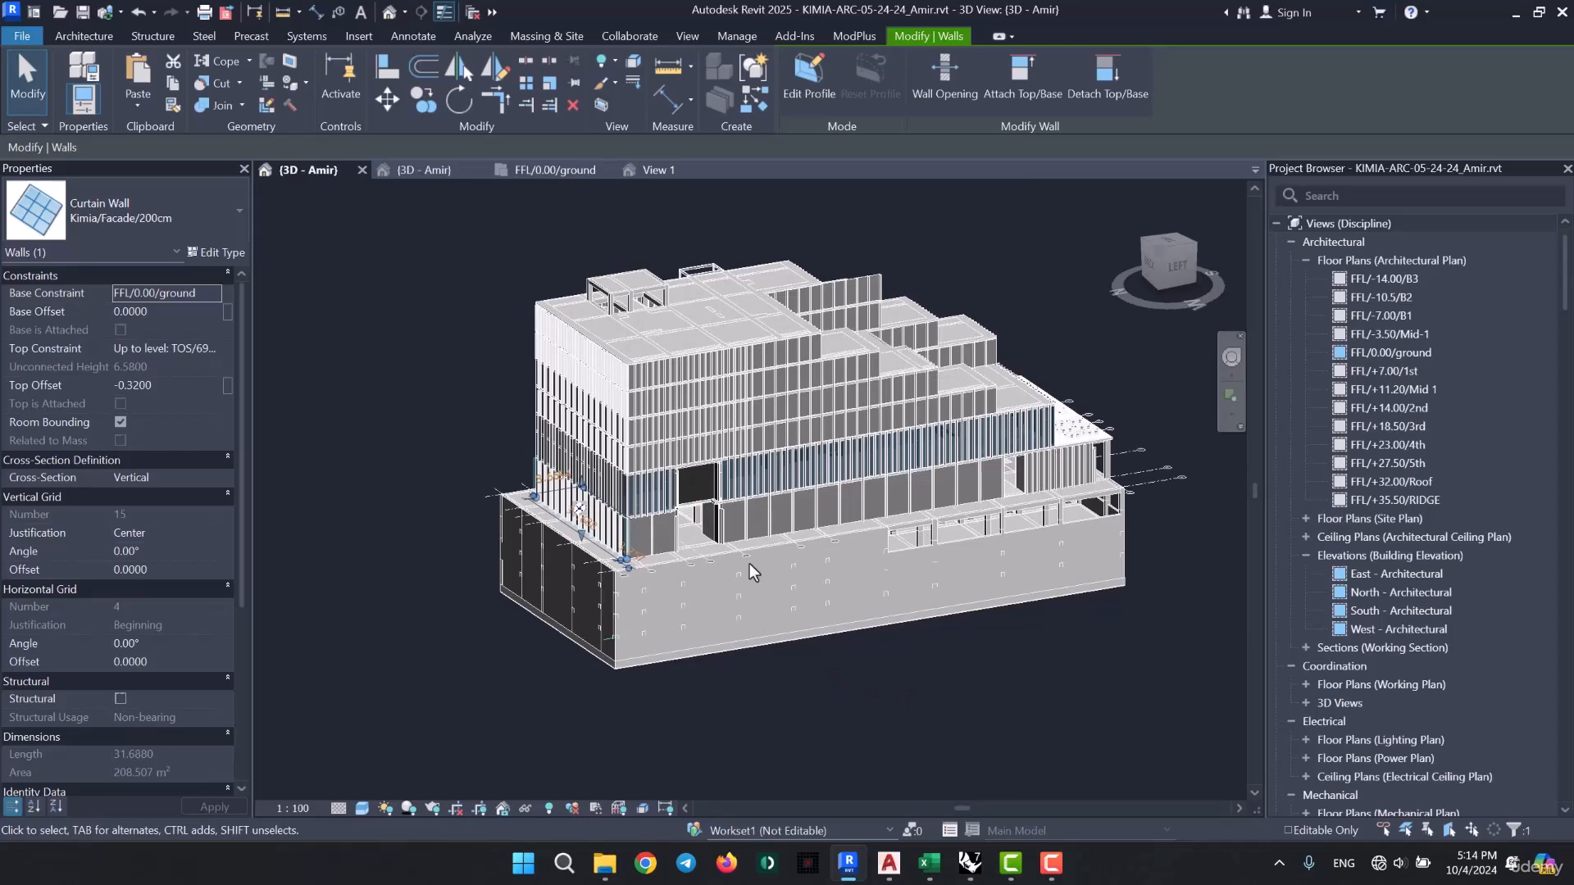
middle_click_drag(1023, 605, 743, 642, "shift")
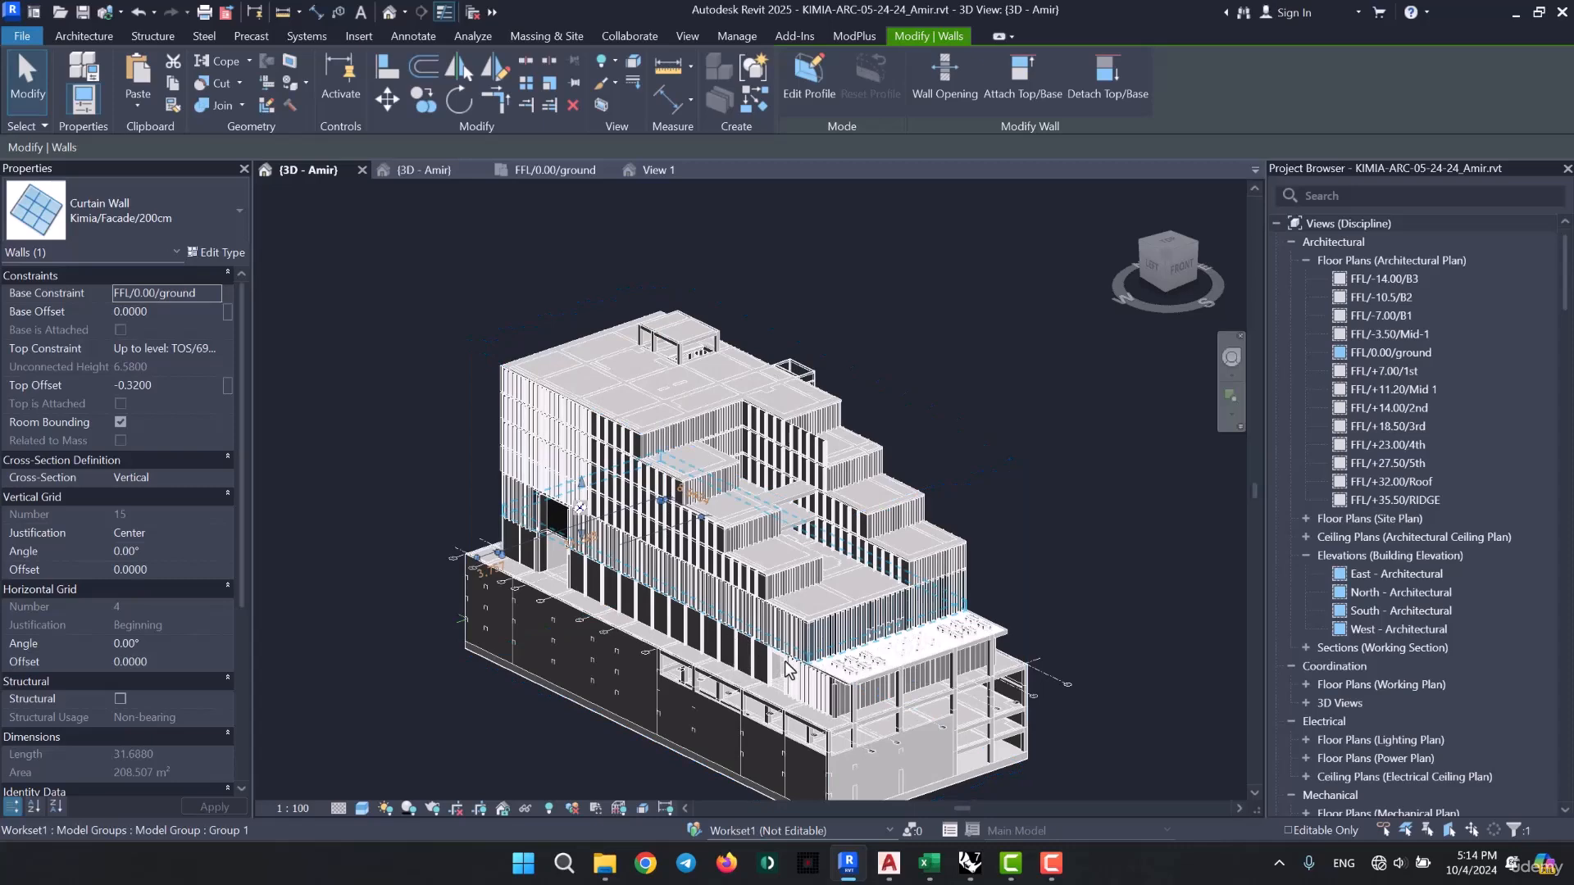
scroll(789, 668, "up", 6)
scroll(790, 668, "down", 2)
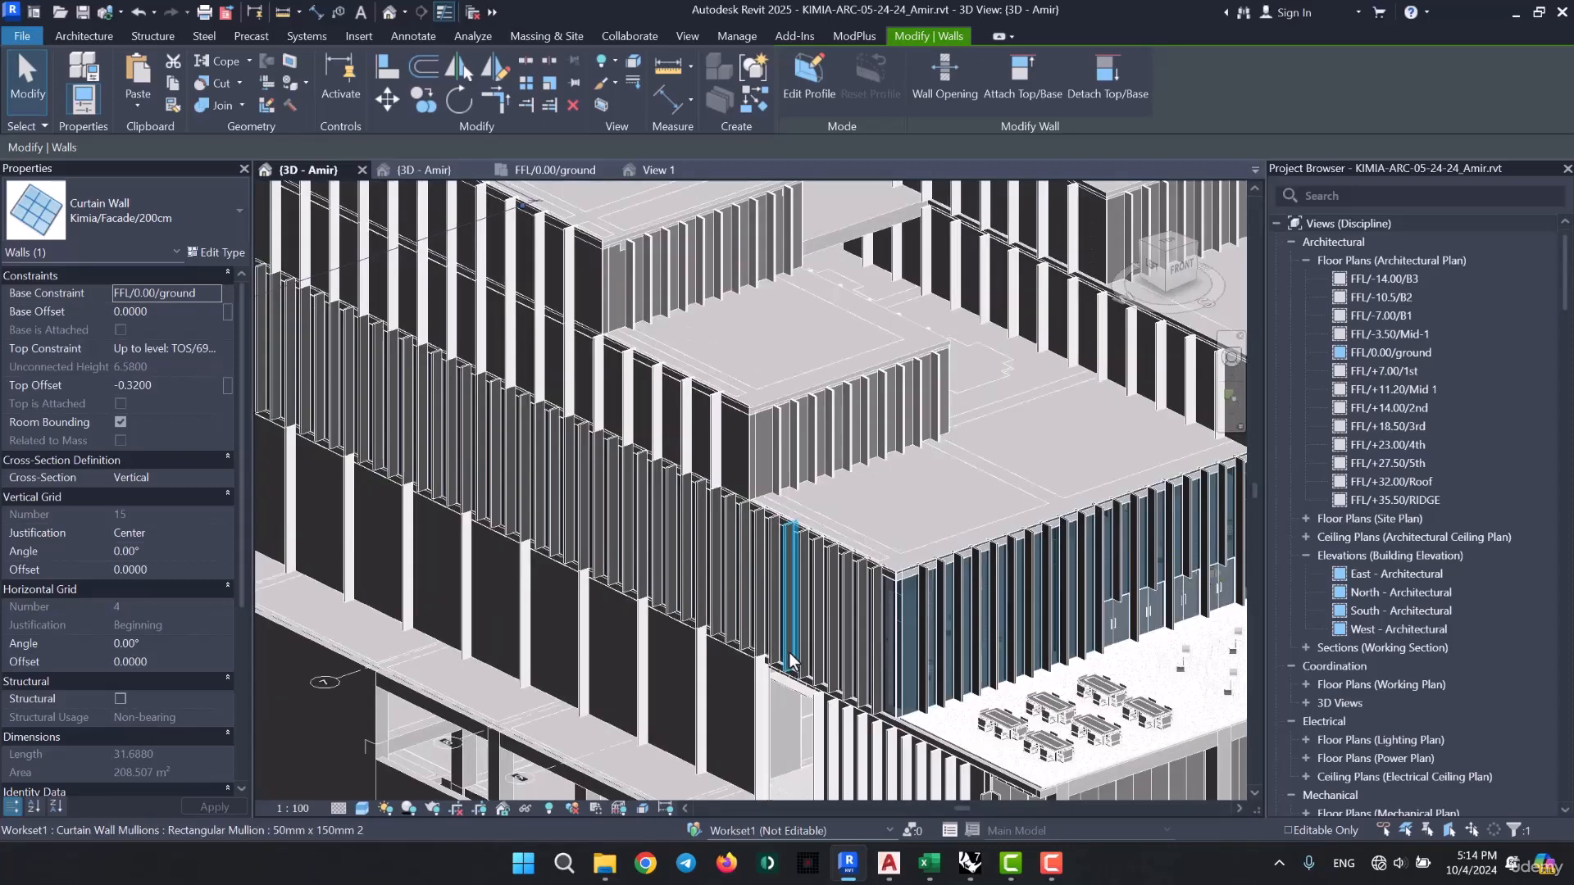
scroll(789, 660, "up", 3)
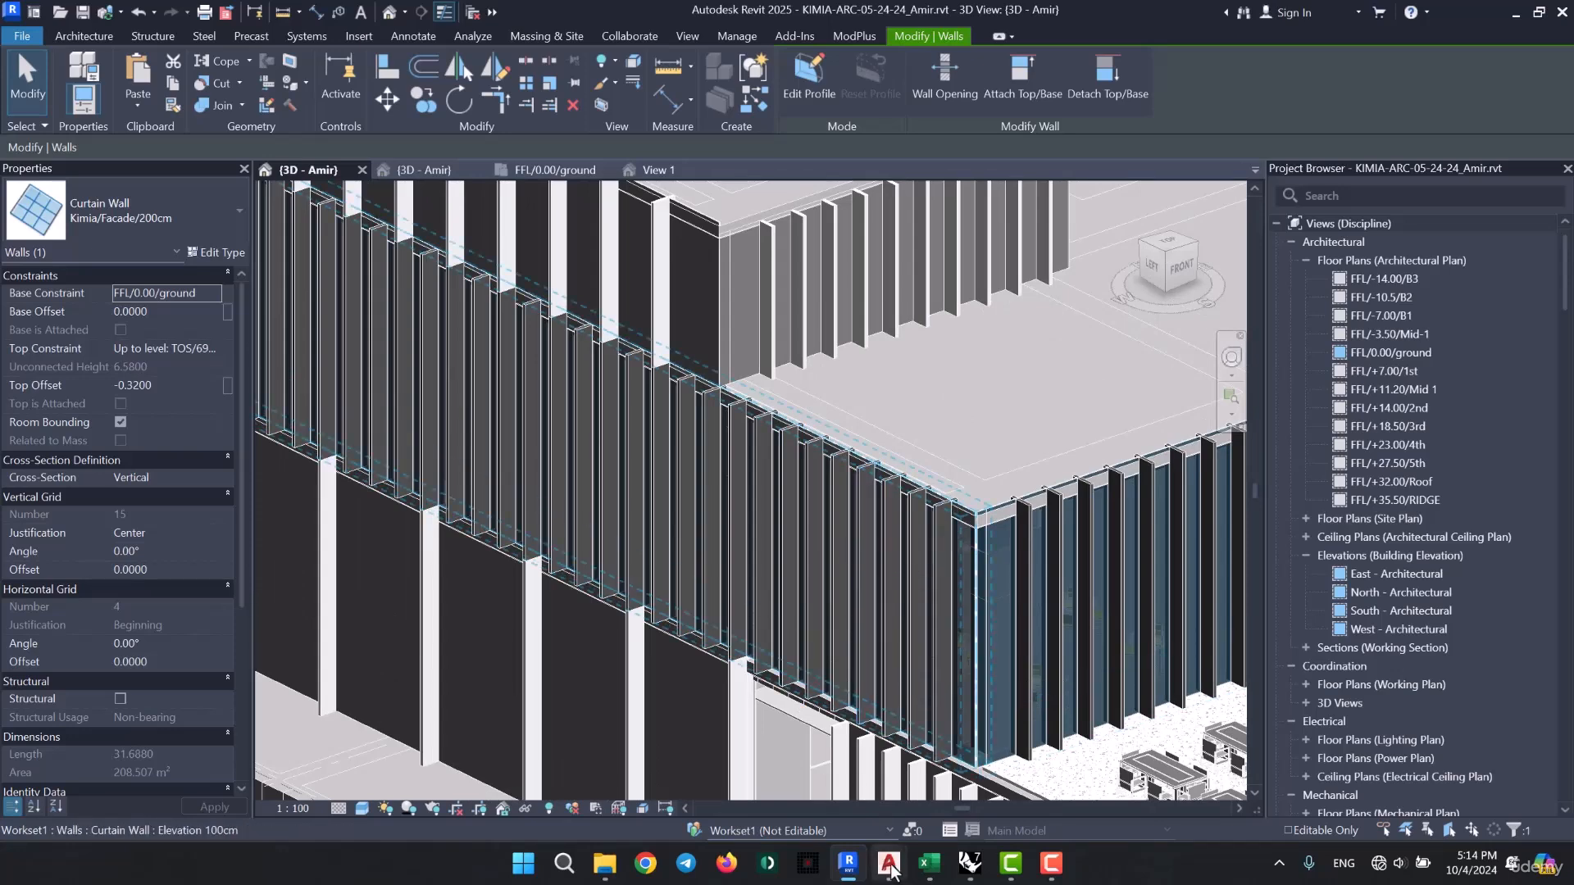
- Switch back to AutoCAD and examine the window and column openings in the pink base of the narrow front elevation
mouse_move(889, 862)
left_click(1050, 795)
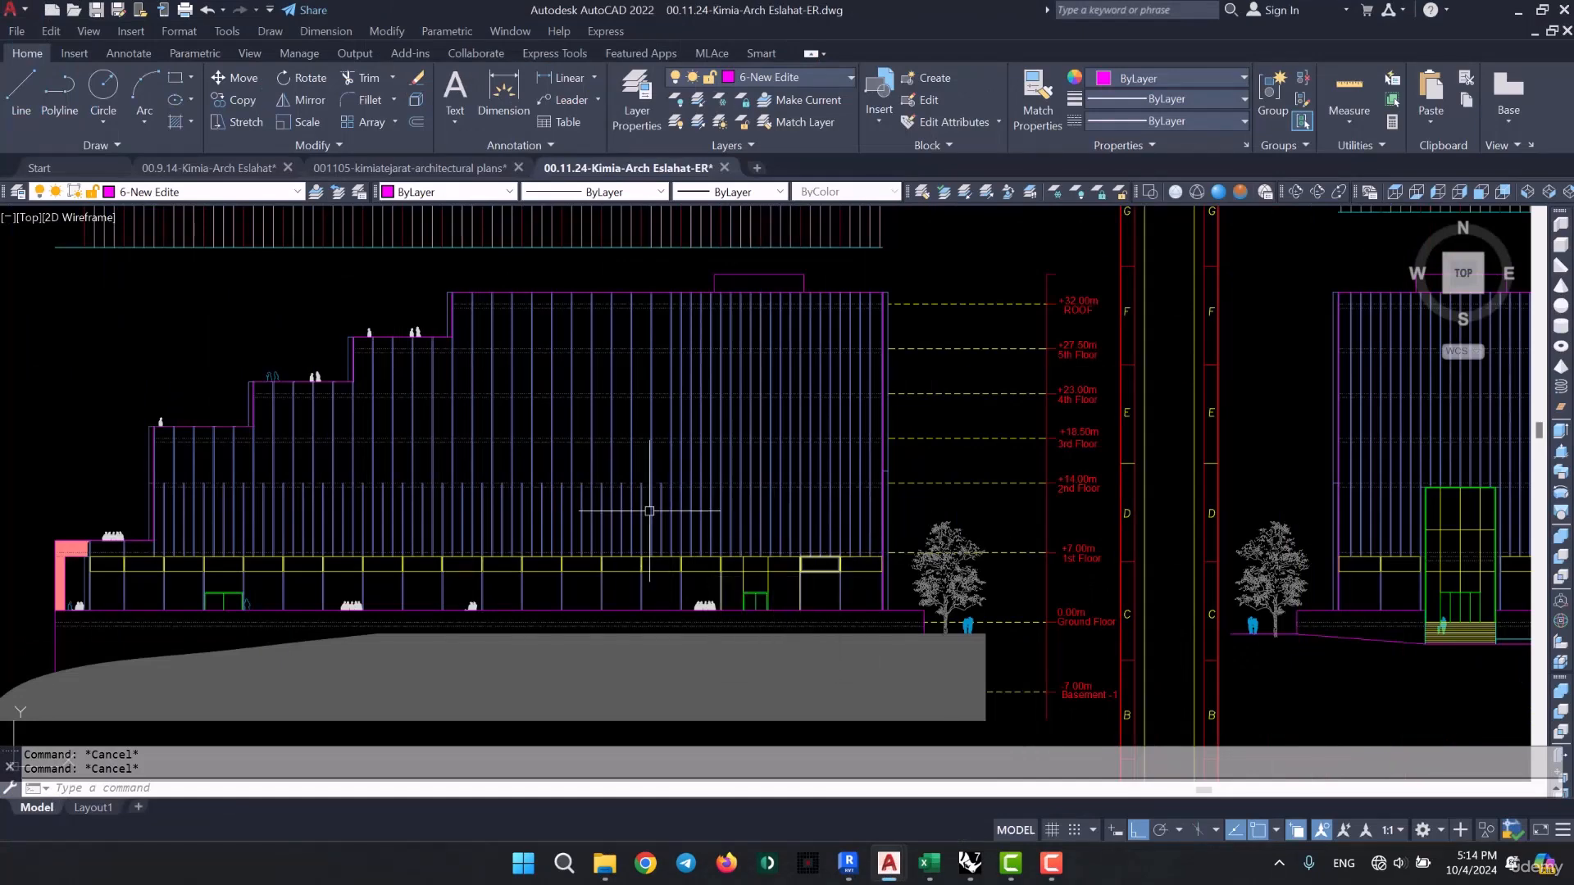
scroll(920, 398, "down", 4)
middle_click_drag(970, 451, 570, 479)
middle_click_drag(926, 524, 694, 534)
scroll(754, 530, "up", 3)
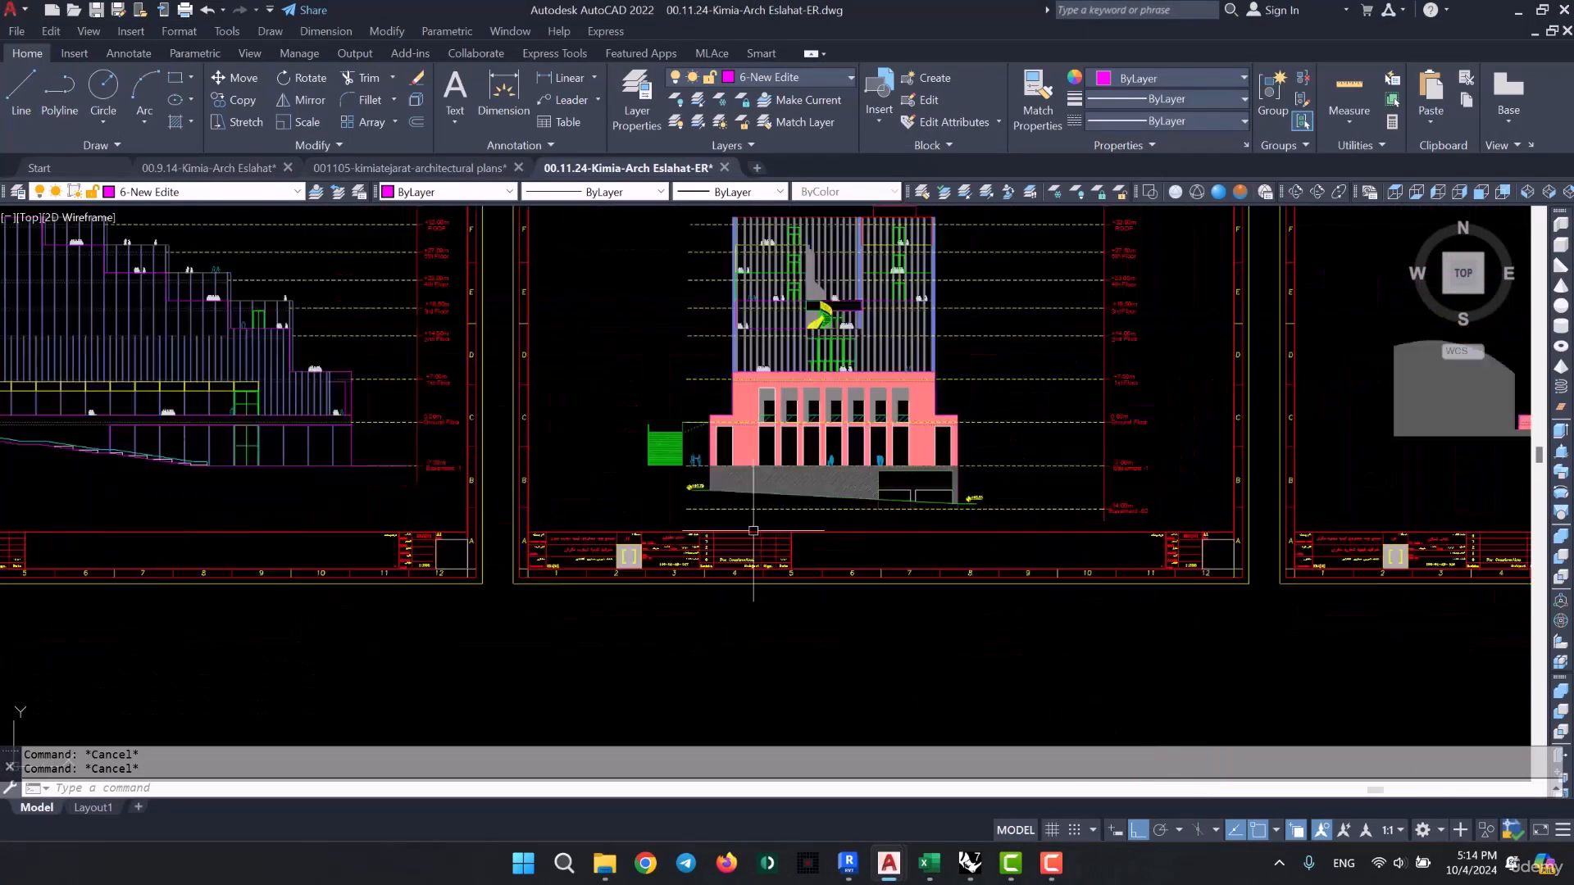
scroll(753, 530, "up", 2)
middle_click_drag(829, 513, 723, 678)
scroll(923, 461, "up", 5)
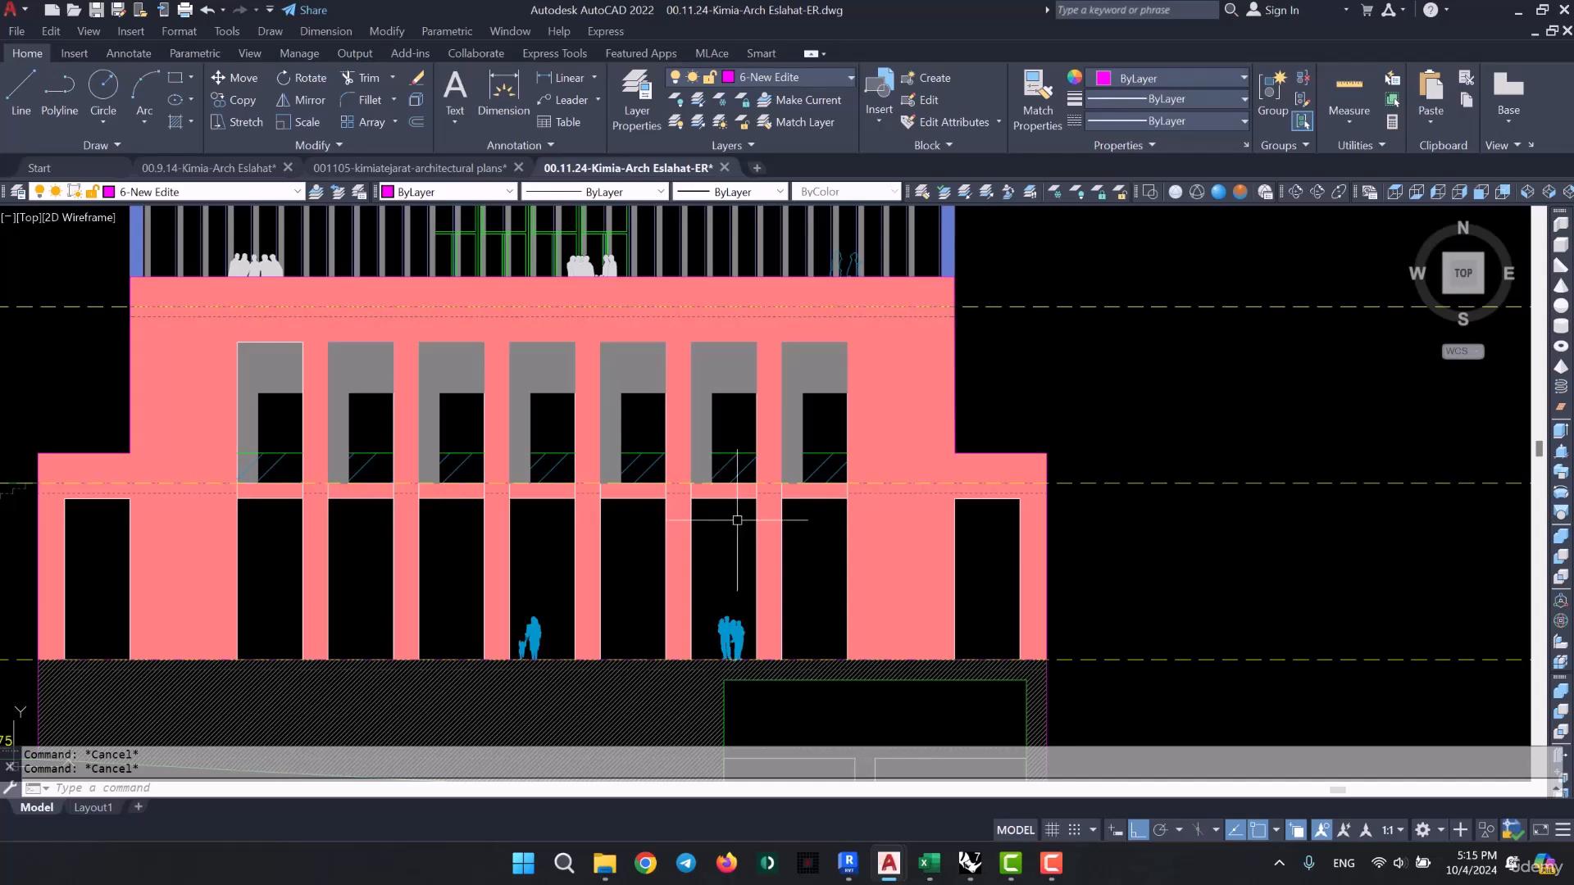
scroll(736, 520, "down", 5)
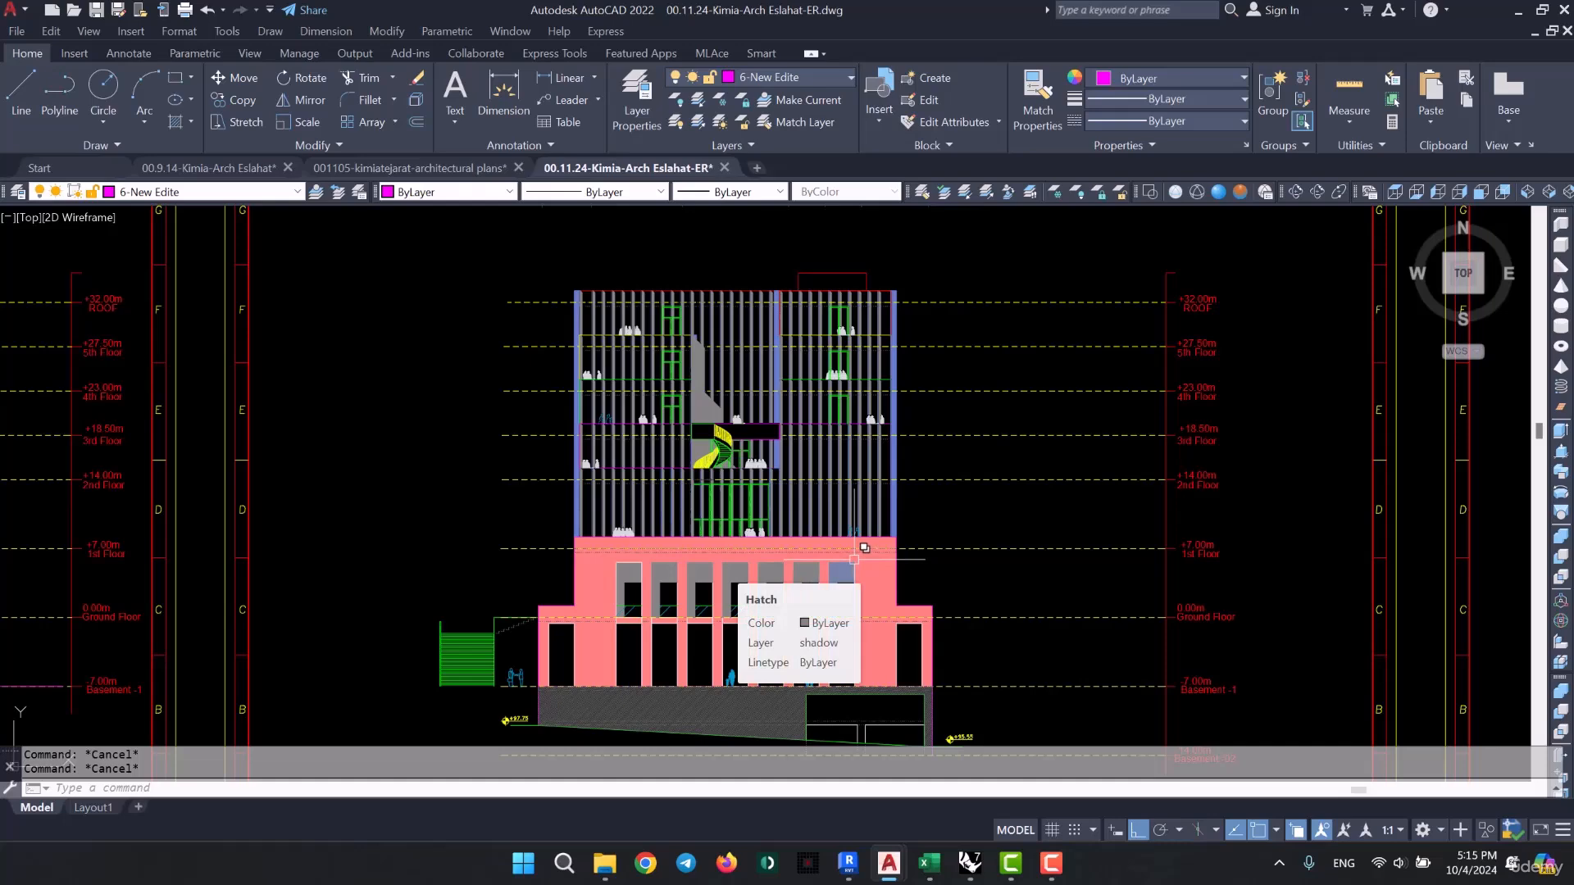
- Compare the pink base of the front elevation with the neighbouring elevation sheets
scroll(854, 559, "down", 4)
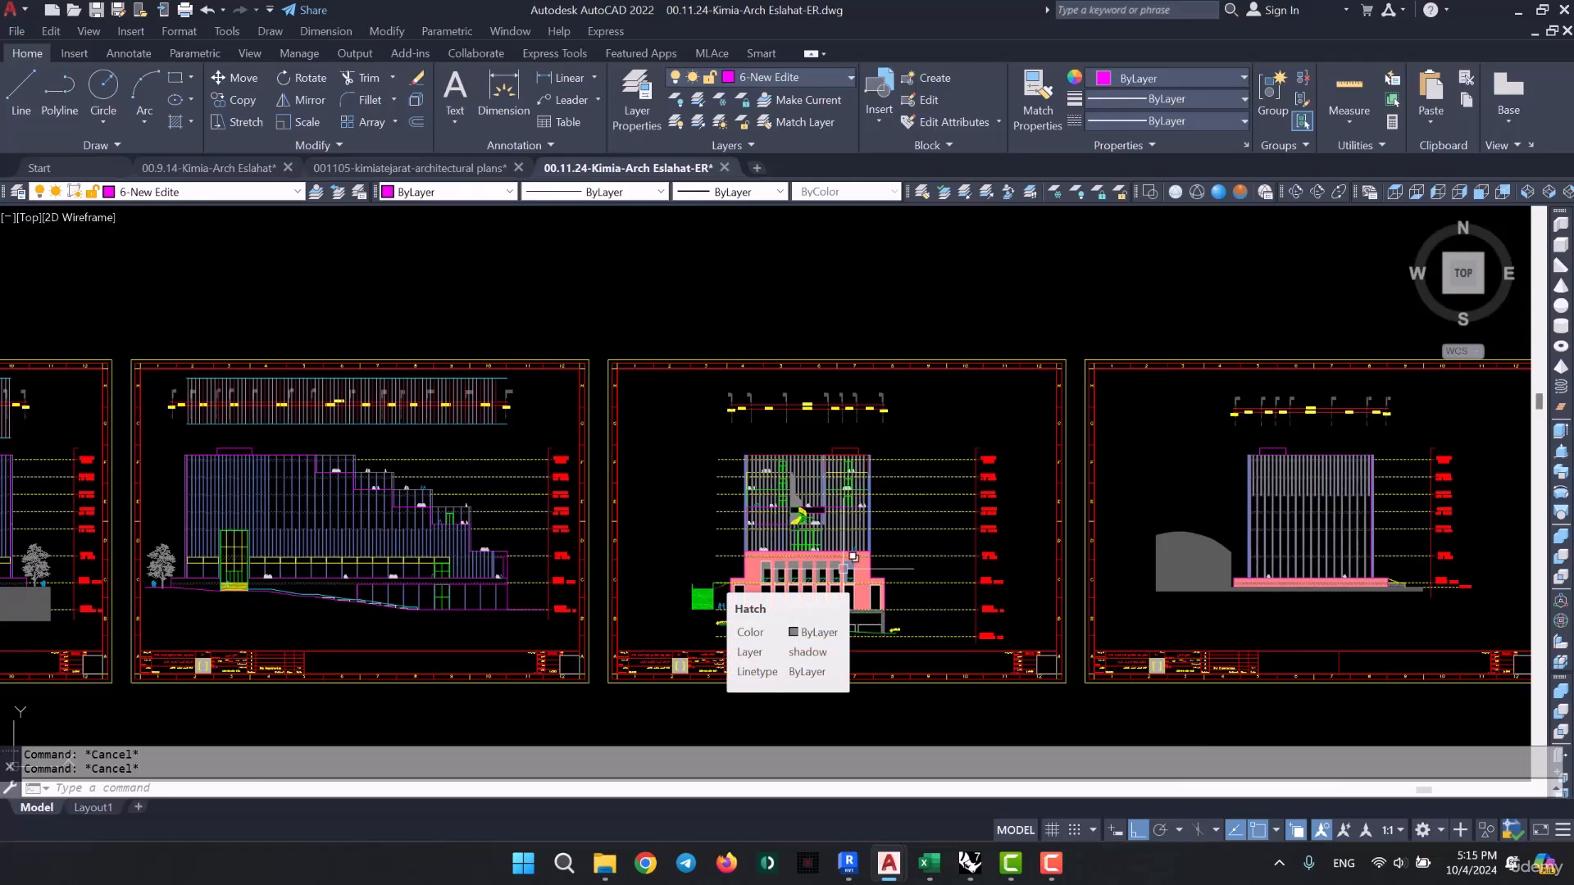
scroll(861, 605, "up", 5)
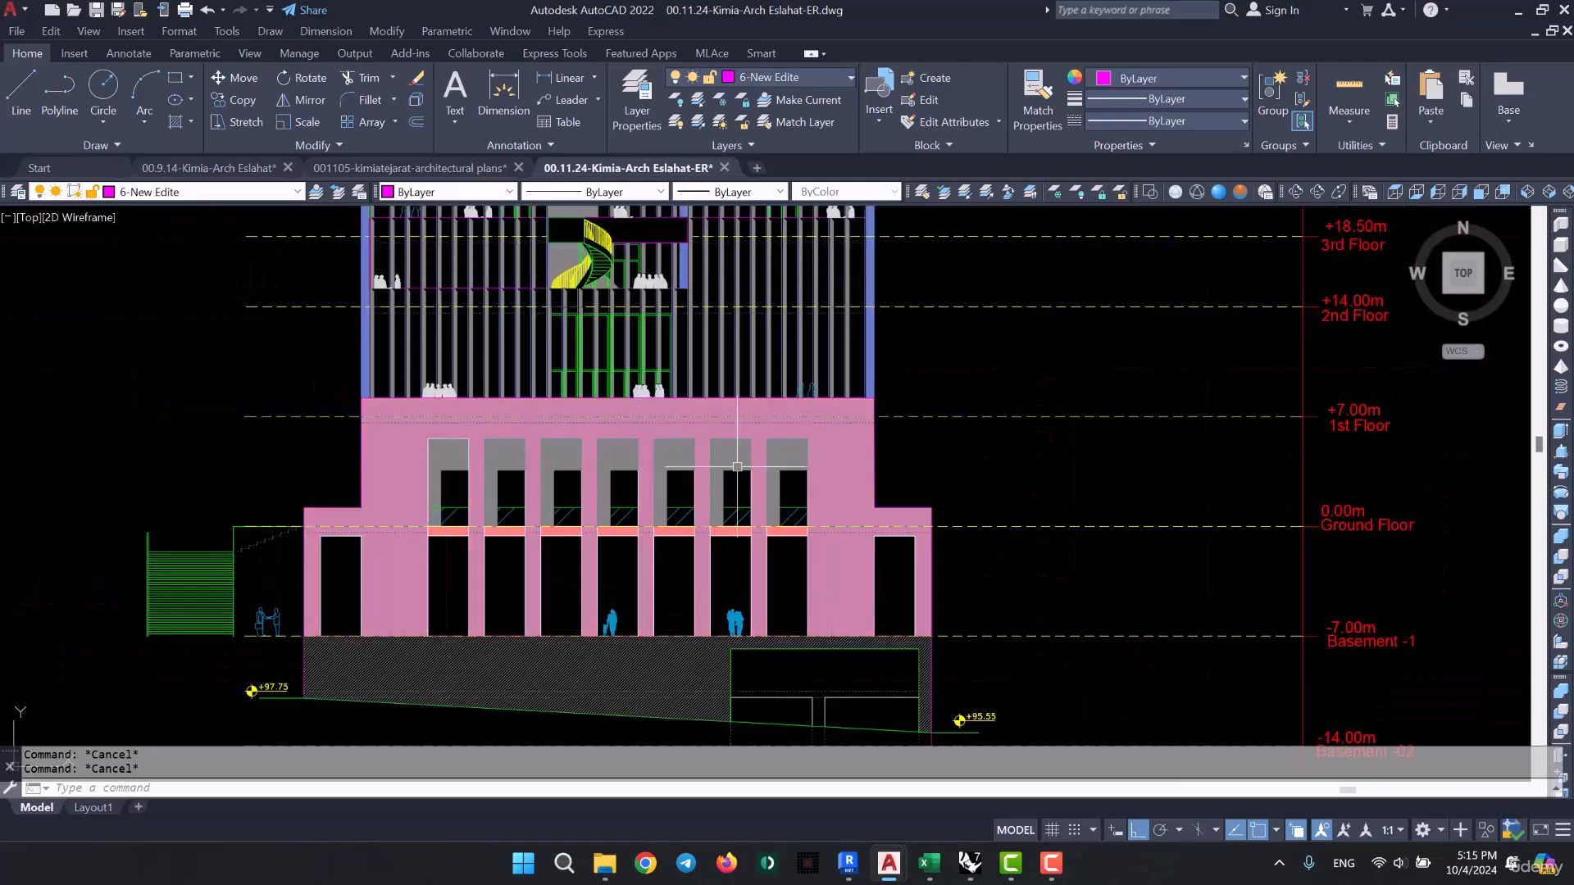
scroll(738, 465, "down", 5)
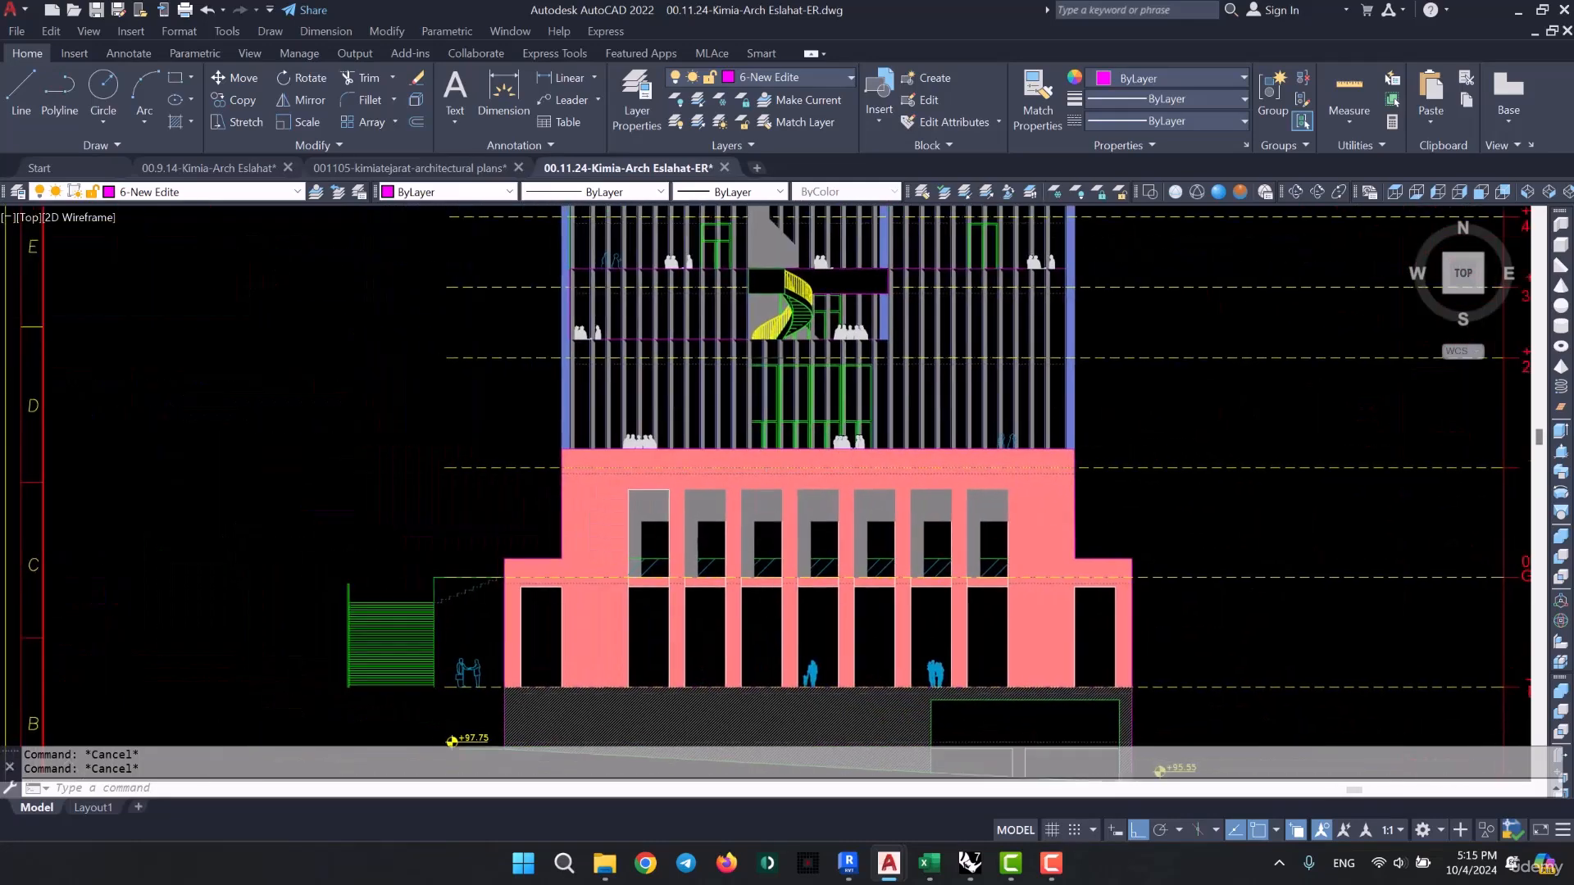
middle_click_drag(312, 533, 633, 539)
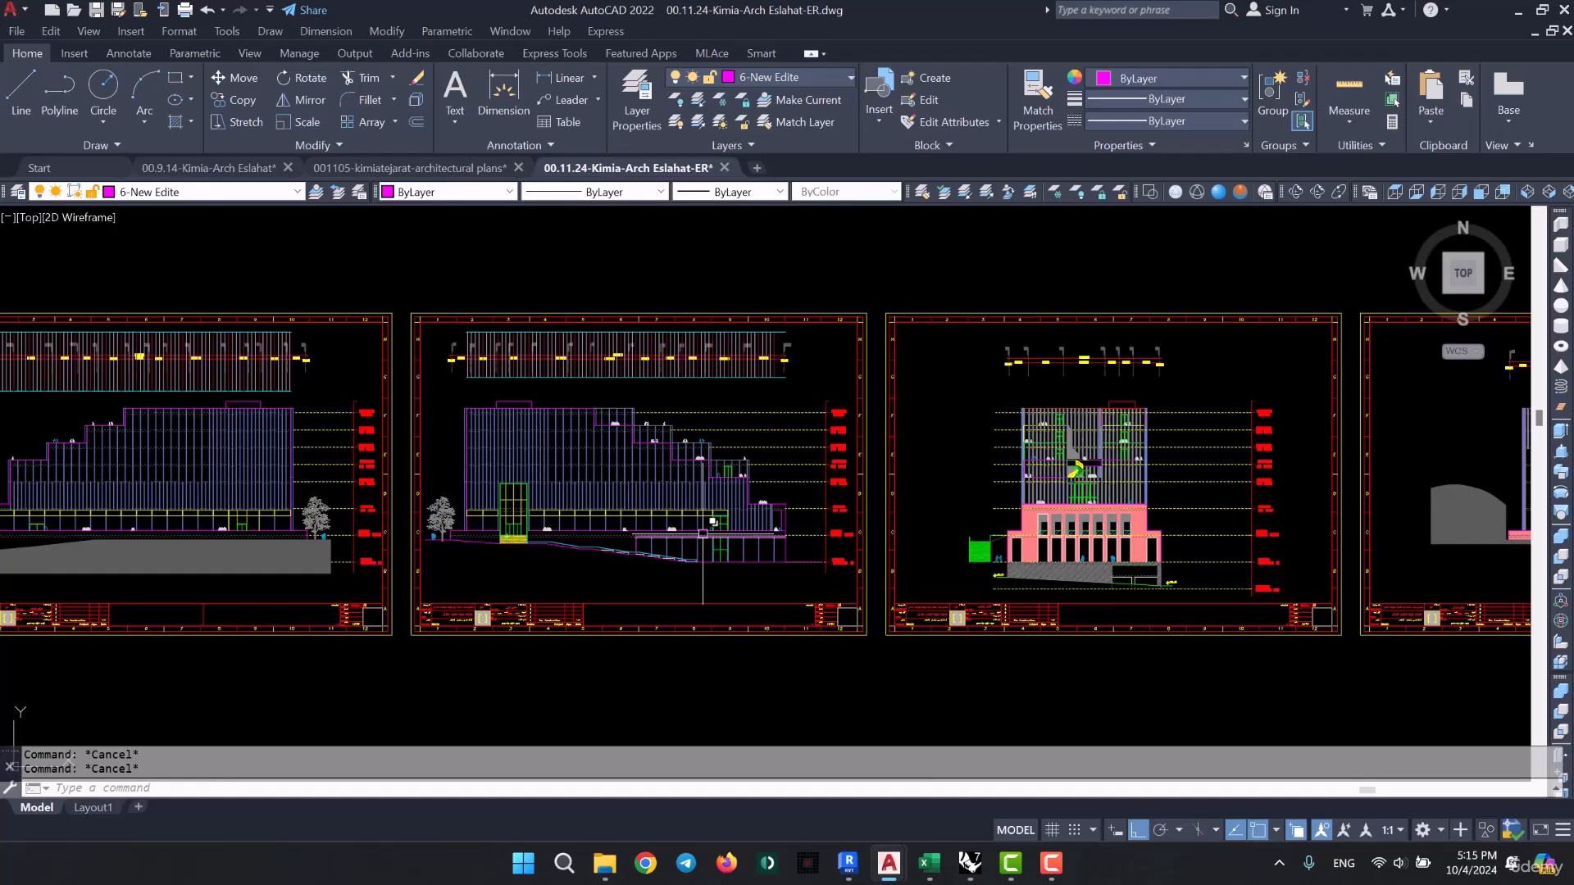
scroll(702, 533, "down", 2)
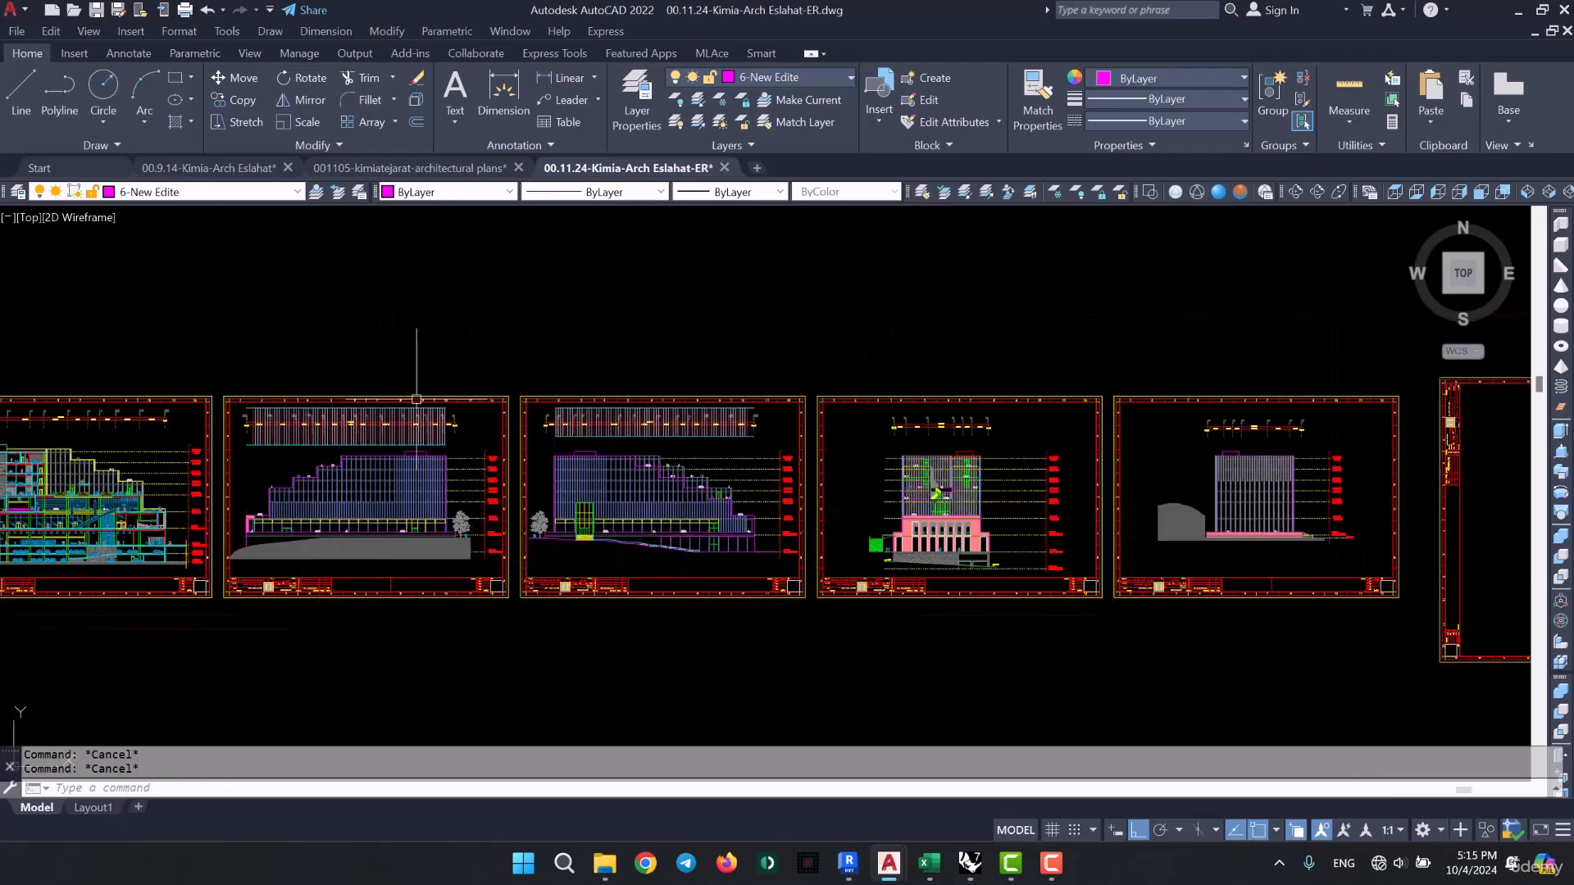
- Examine the vertical fins of the plain end elevation from the ground floor base up to the roof
scroll(1275, 527, "up", 5)
middle_click_drag(1311, 557, 984, 678)
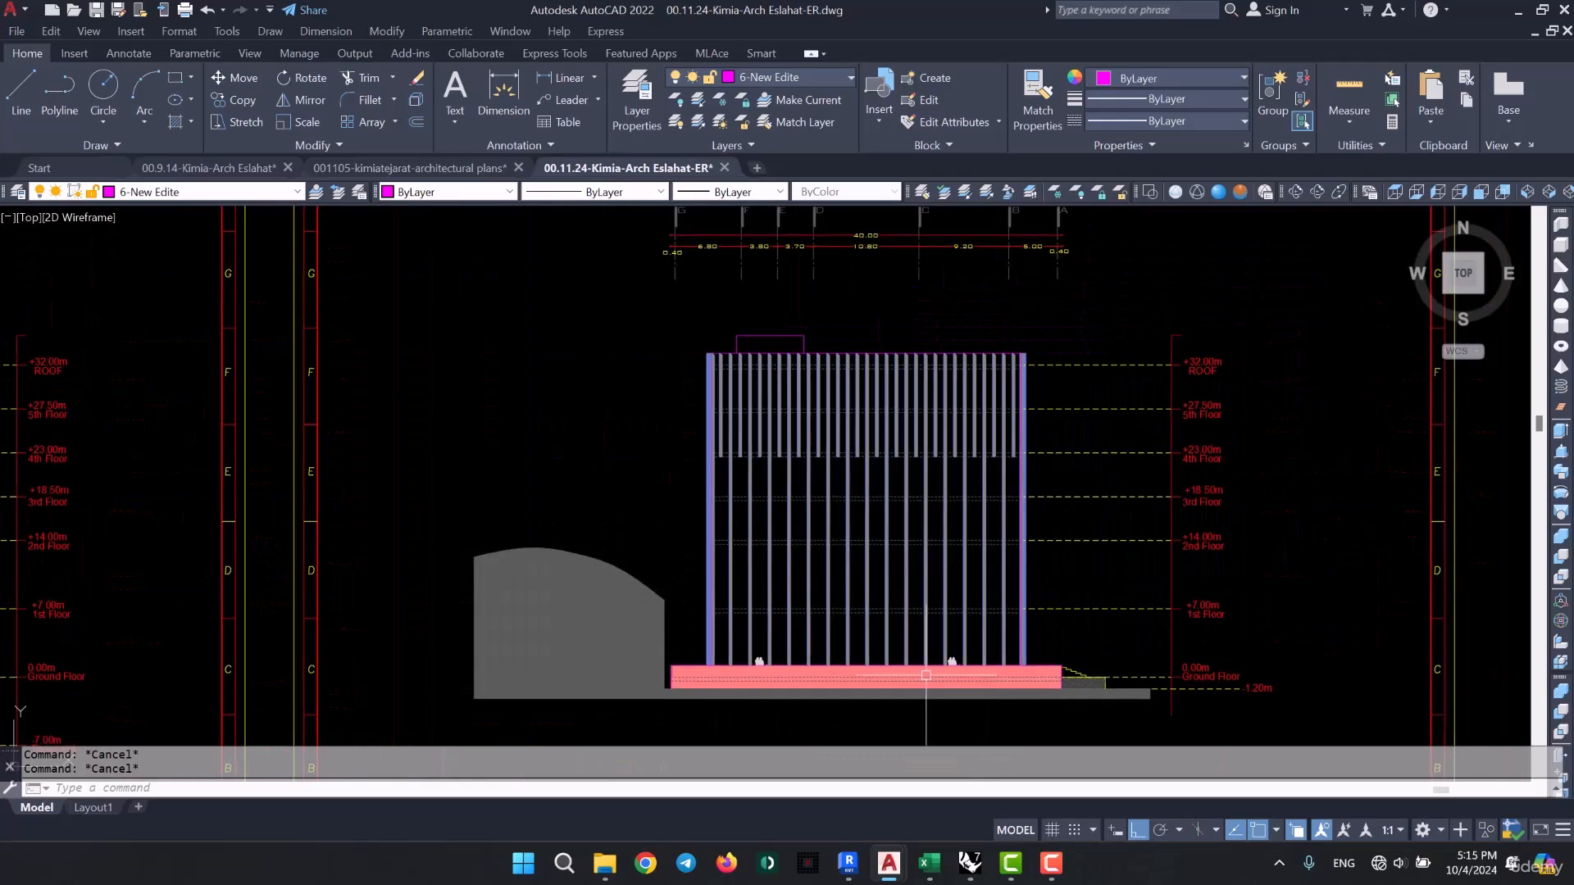
scroll(956, 412, "up", 4)
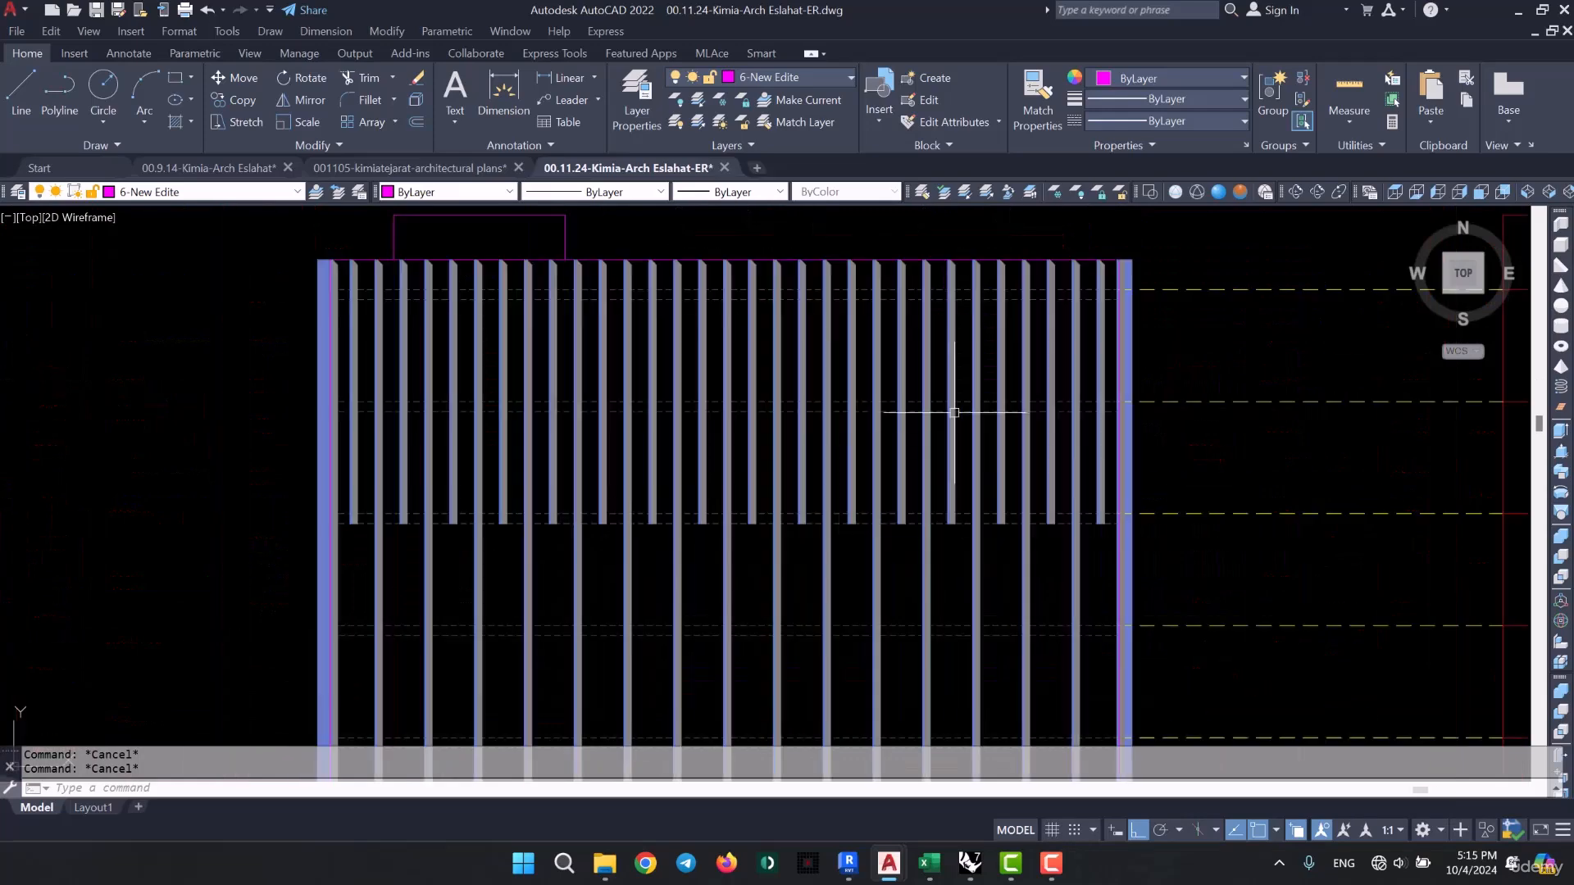
scroll(857, 513, "down", 6)
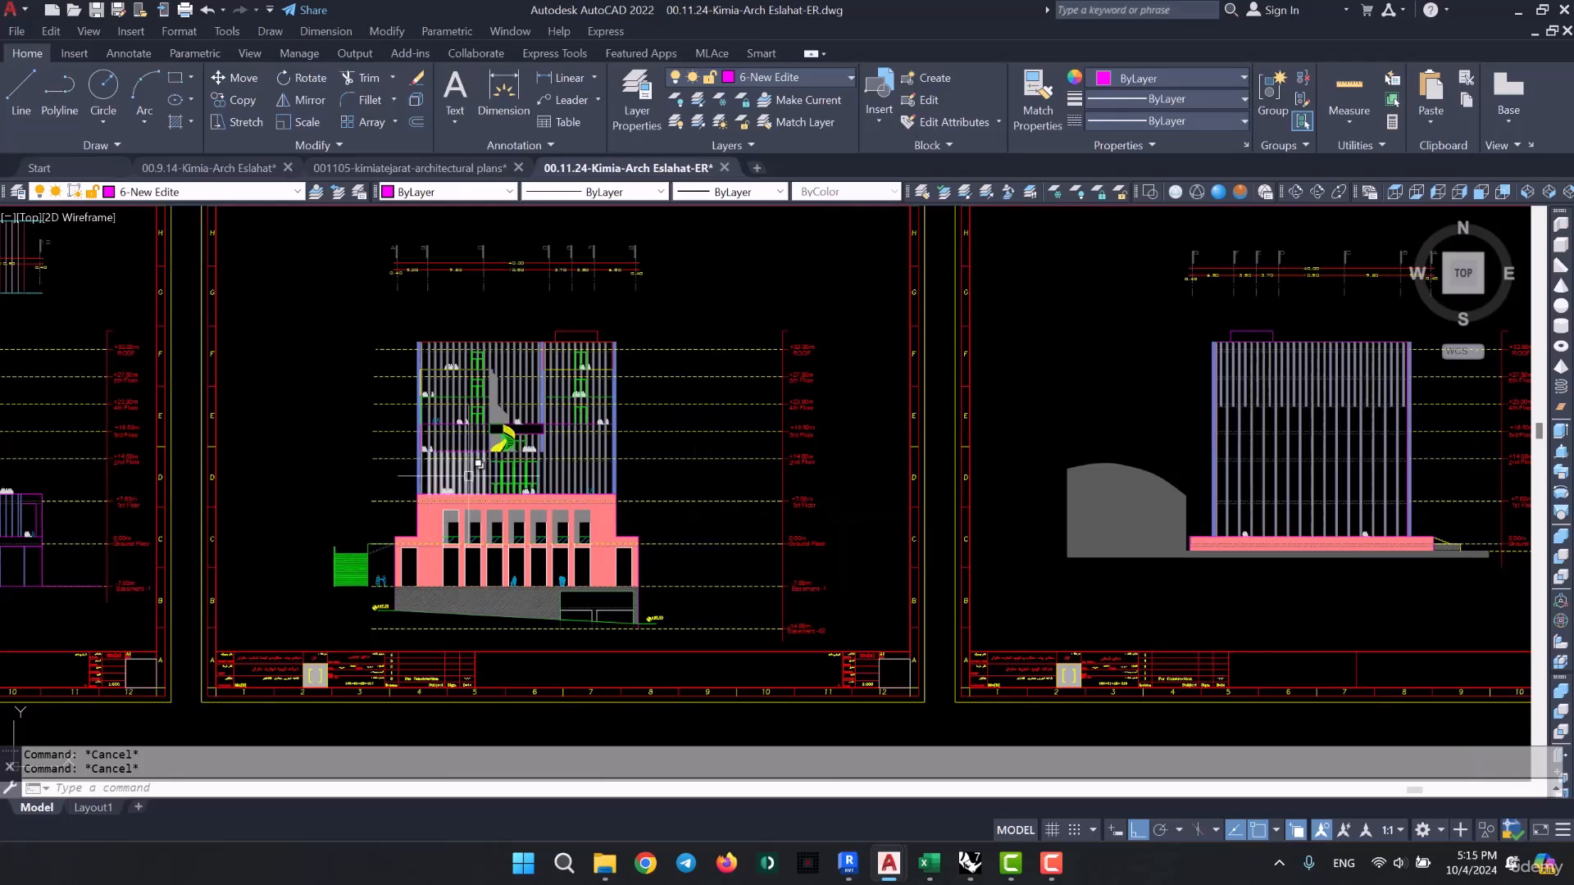
- Review the front elevation with the yellow spiral stair, from the third floor down to the basement levels
scroll(504, 490, "up", 4)
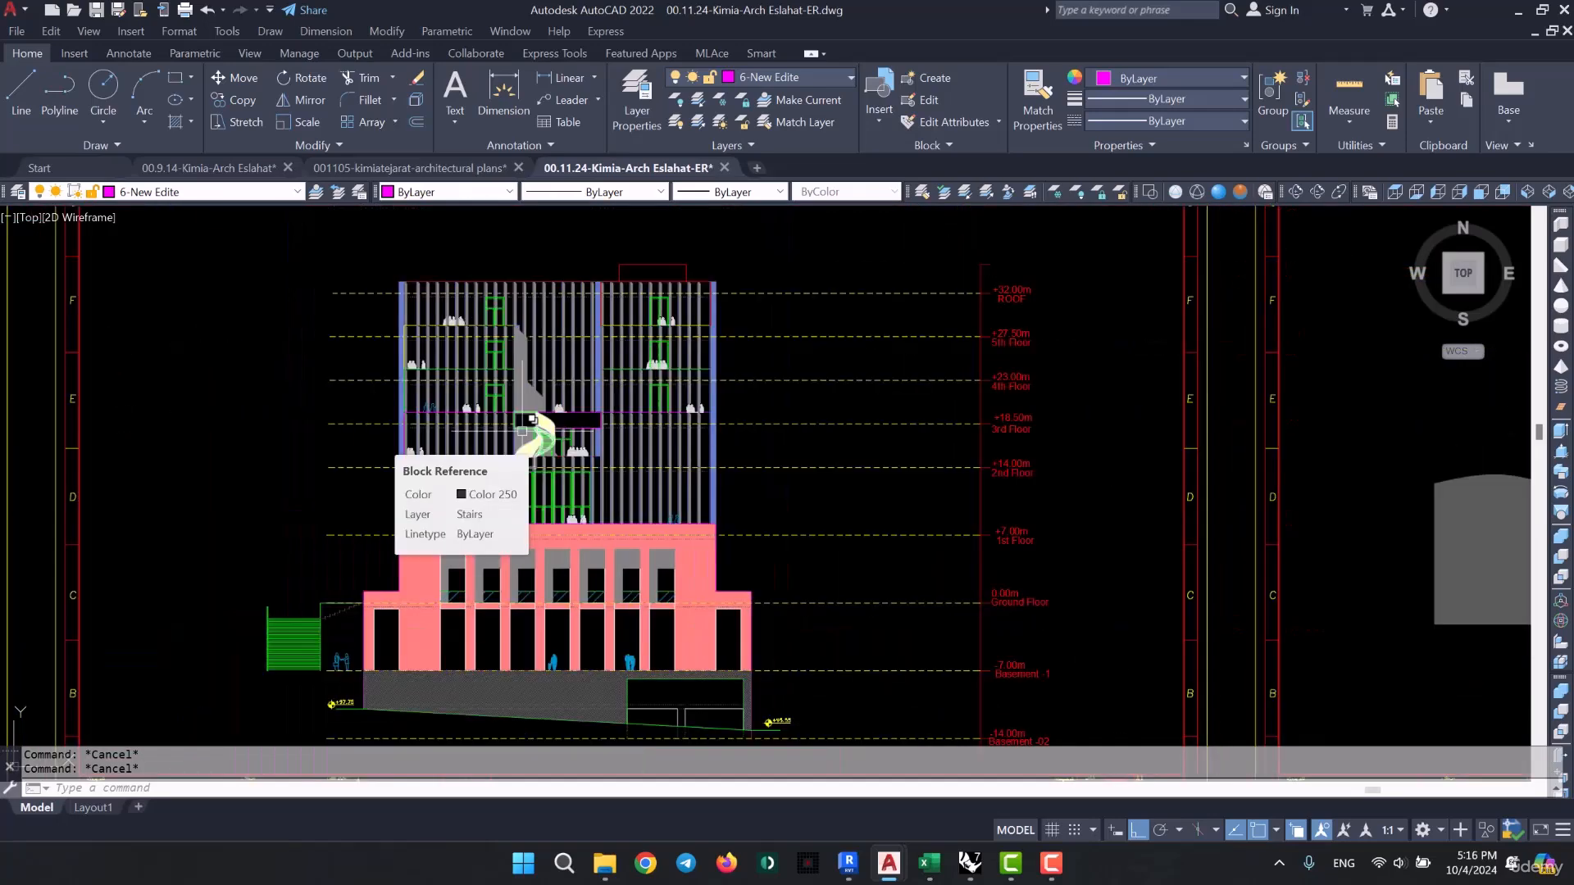
scroll(578, 566, "down", 2)
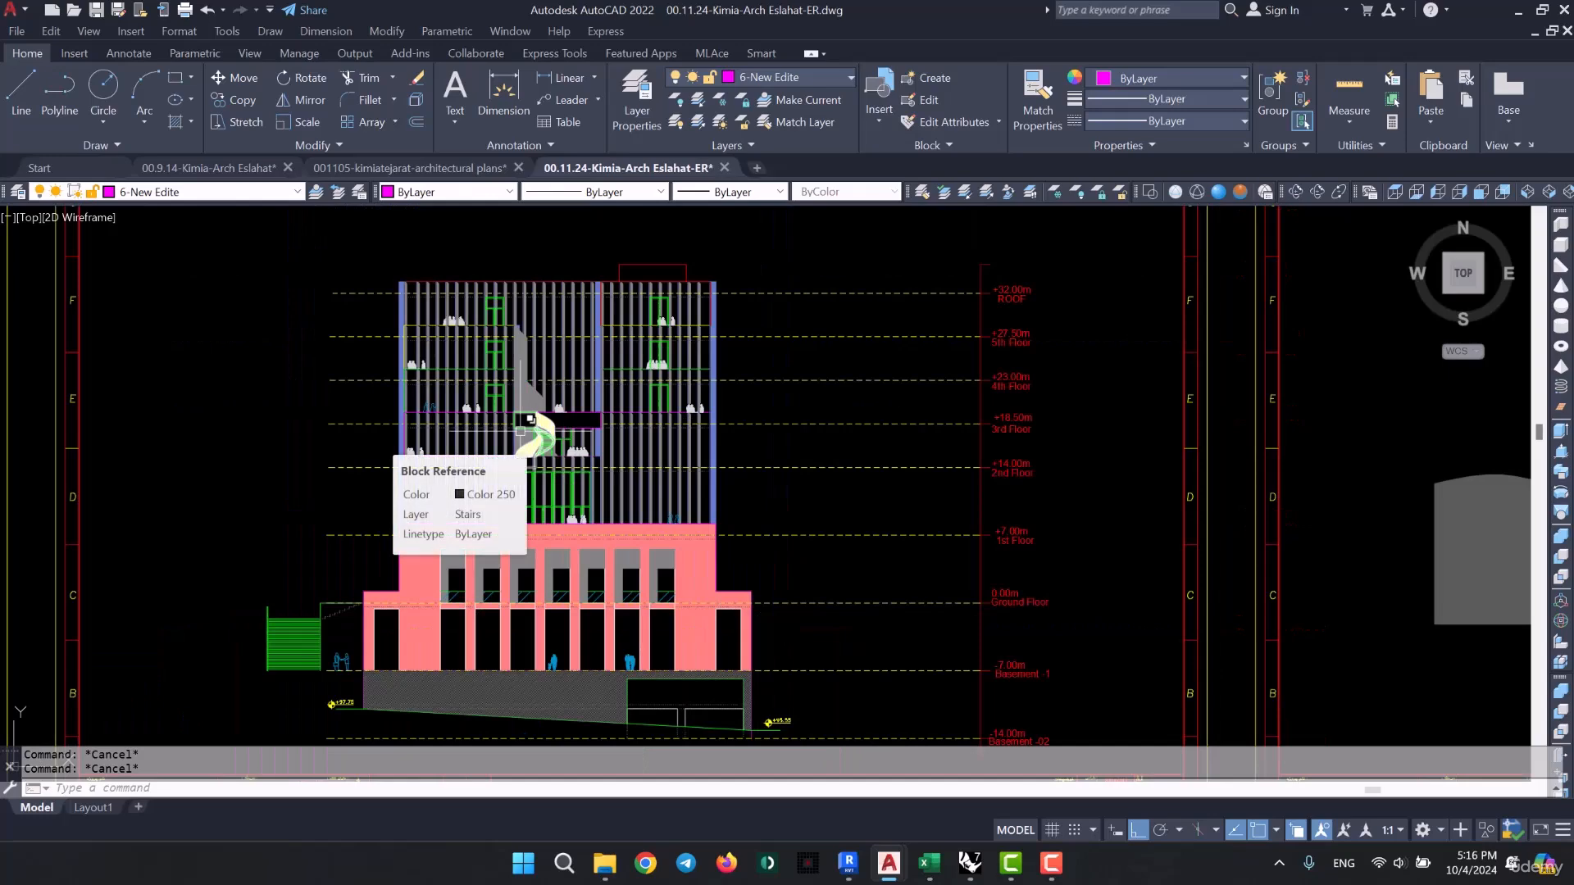
scroll(479, 579, "up", 2)
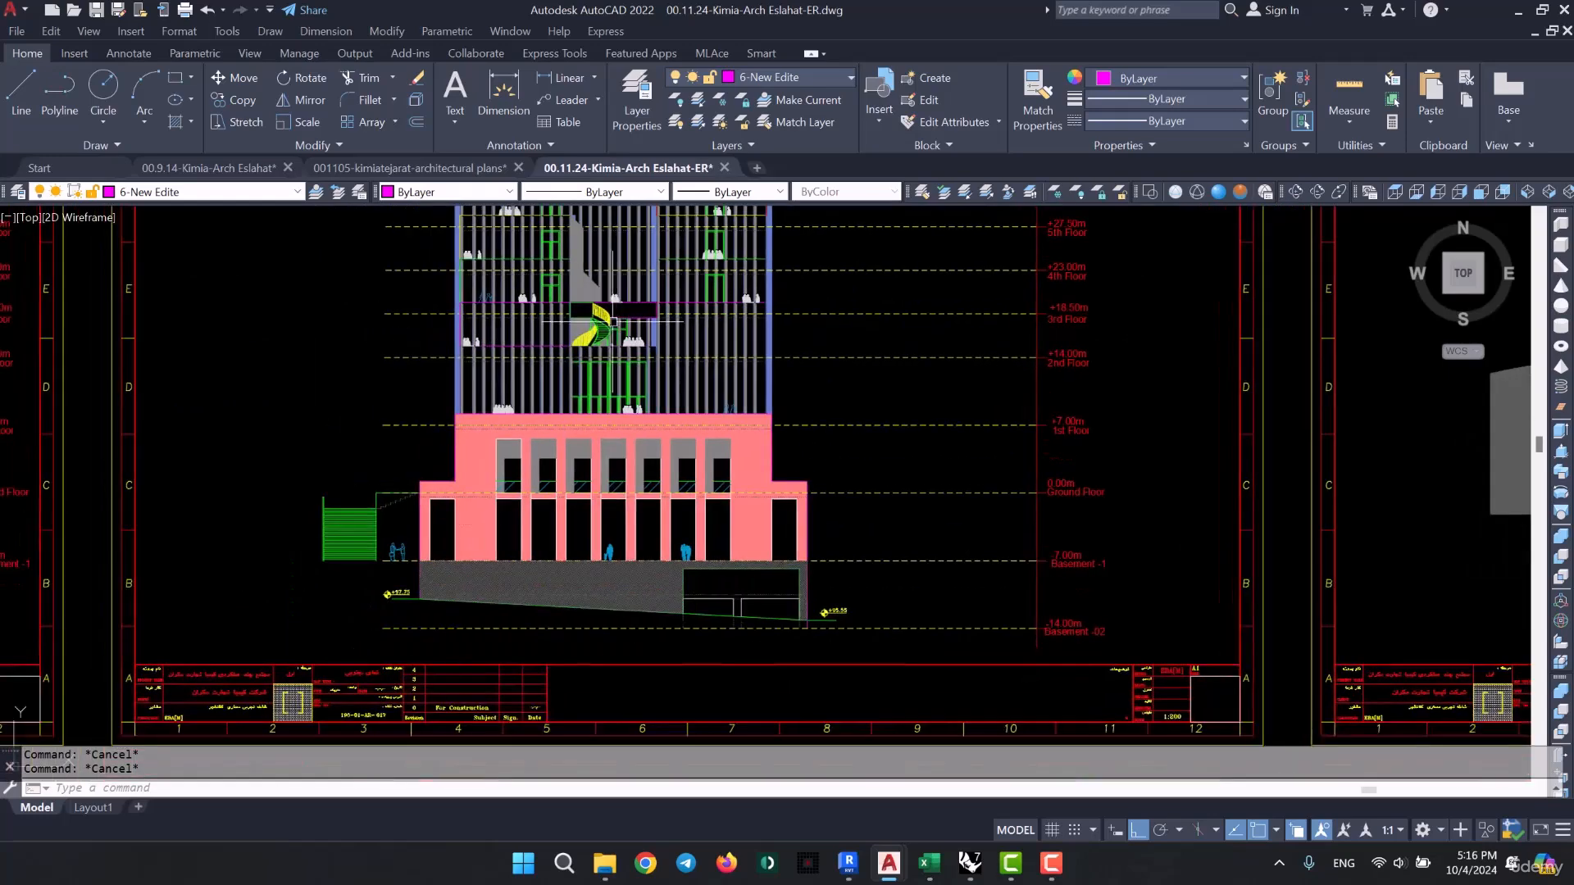
scroll(297, 531, "up", 1)
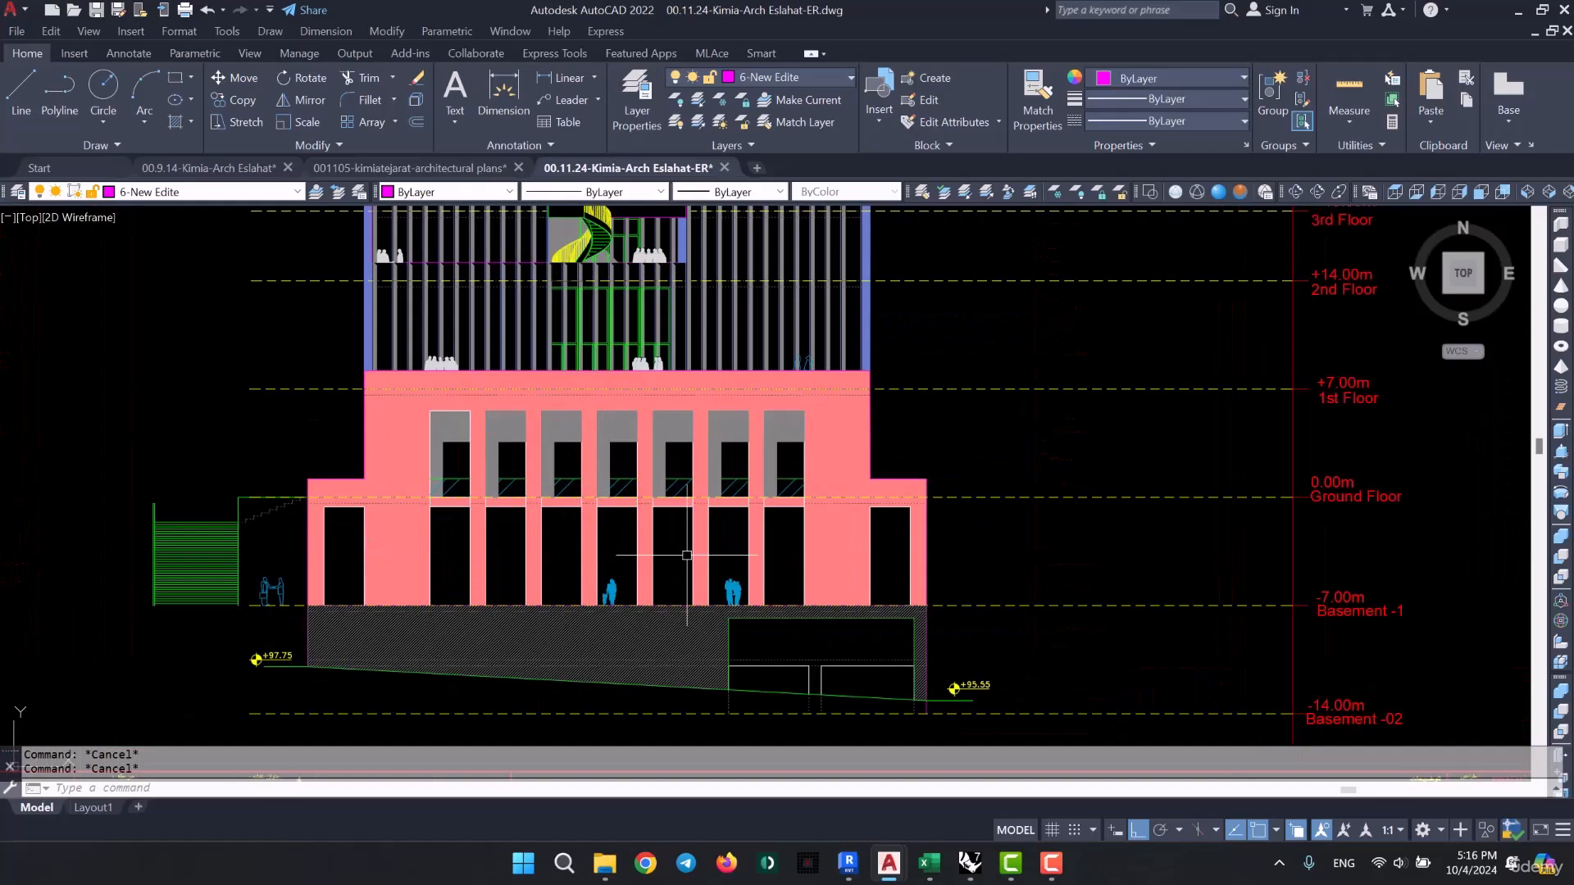
scroll(687, 555, "down", 6)
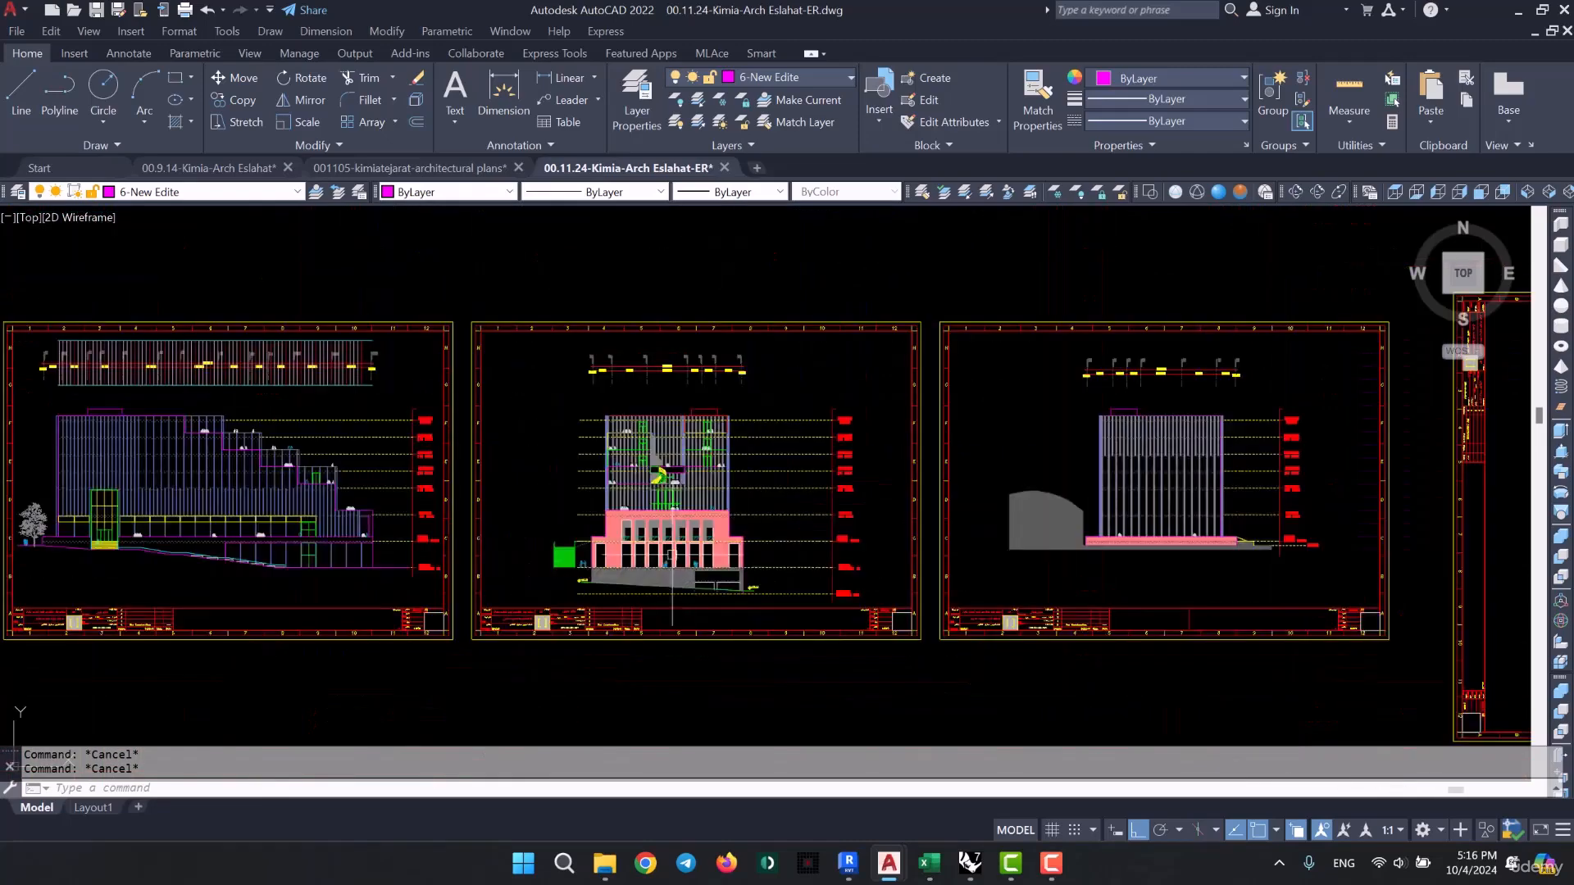
- Locate the stepped side elevation with the tall green entrance and inspect the entrance glazing and adjoining ground floor panels
middle_click_drag(180, 560, 642, 559)
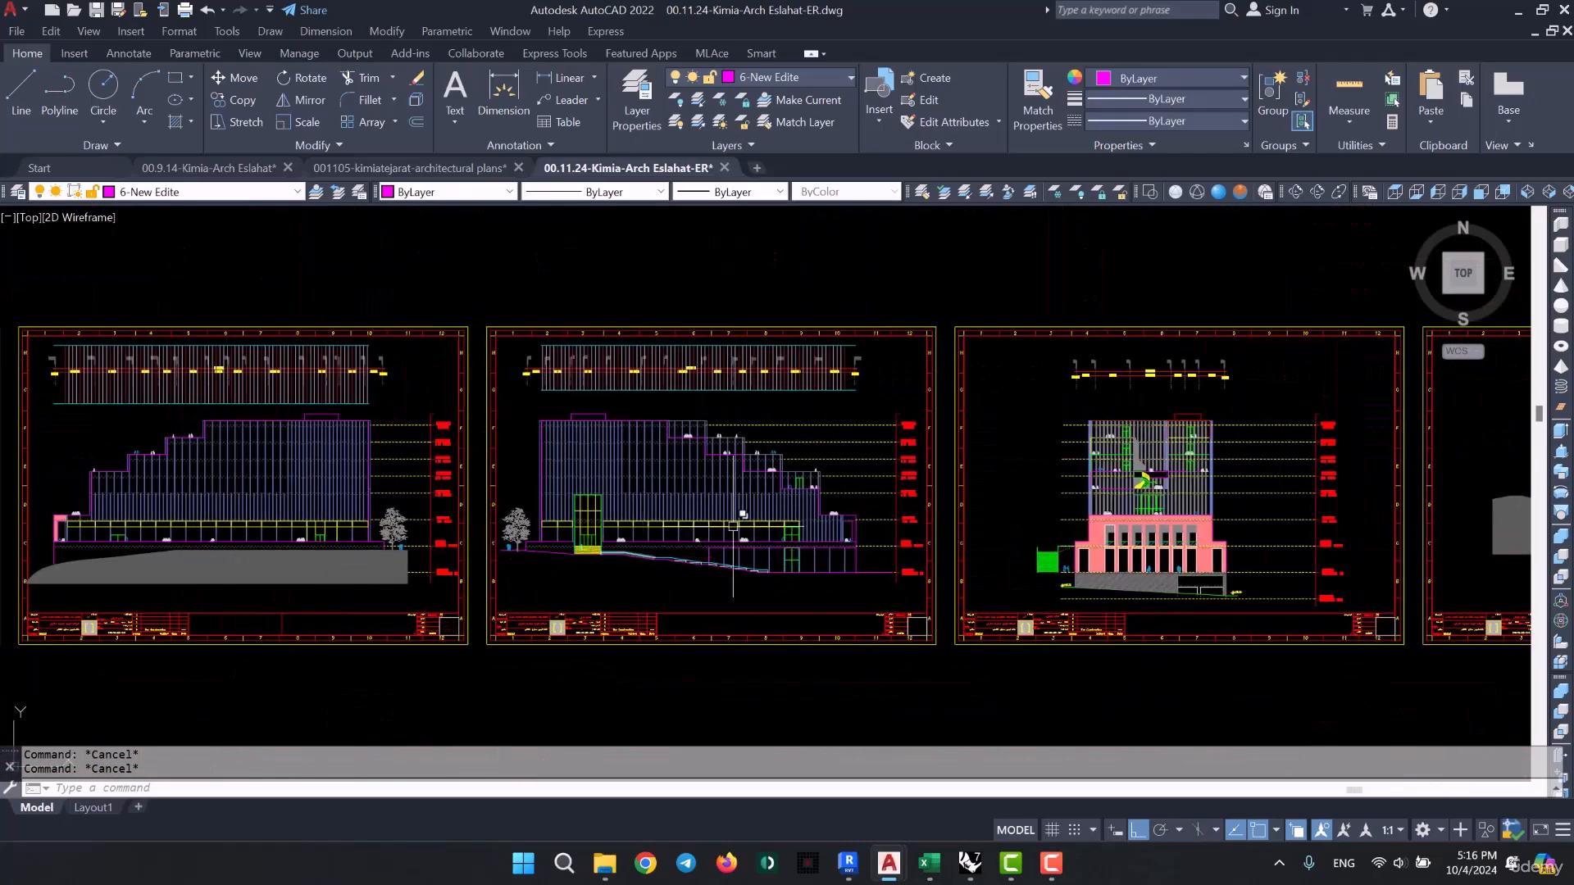
scroll(649, 628, "up", 4)
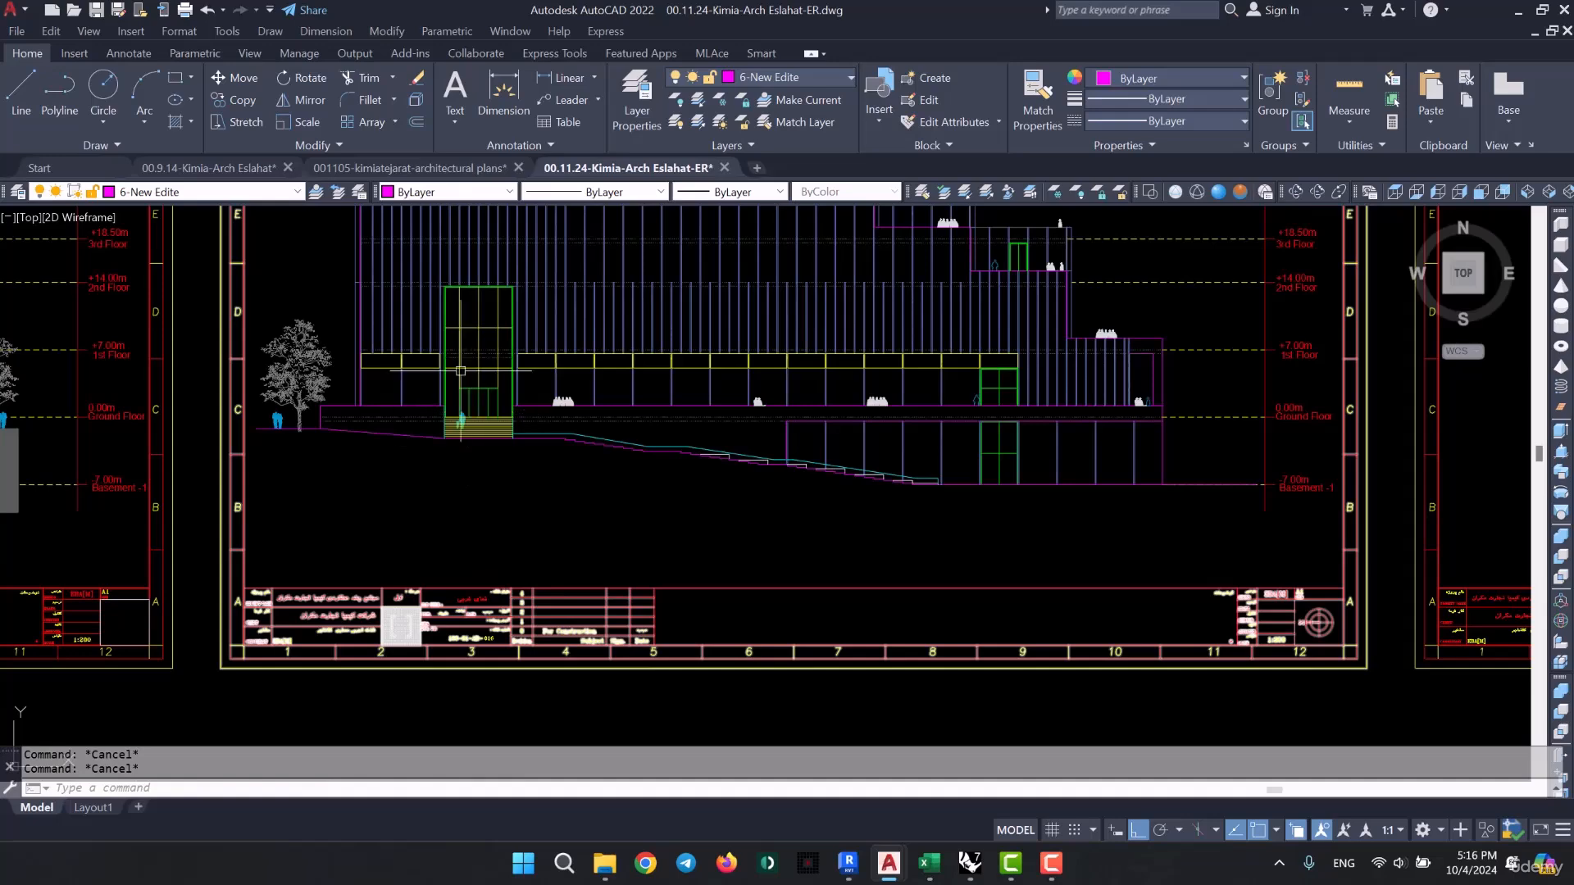
middle_click_drag(783, 460, 695, 592)
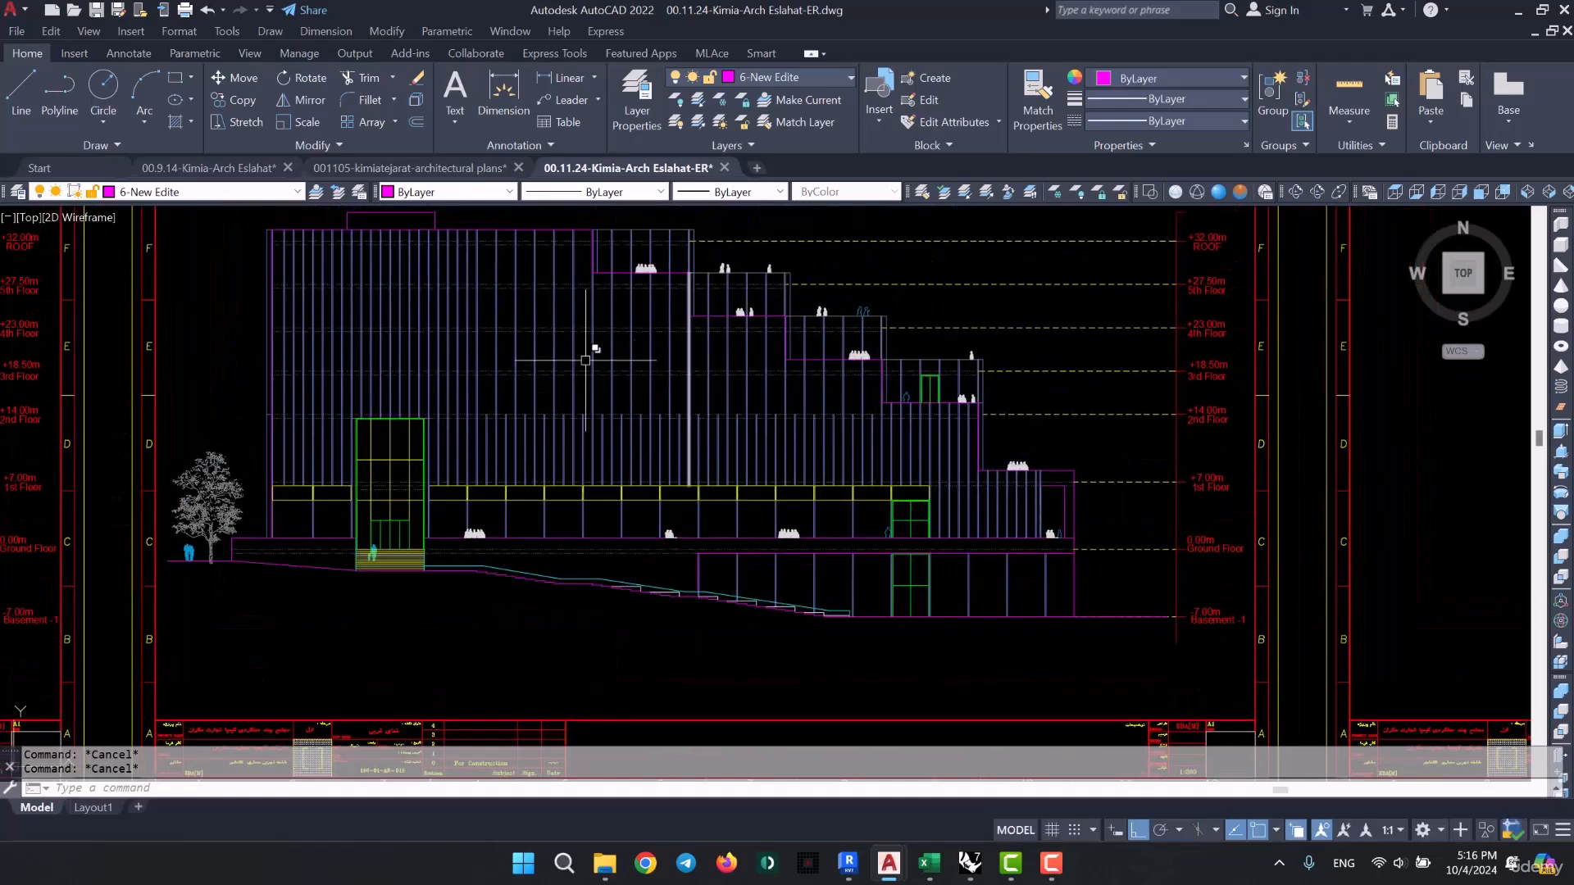
scroll(910, 545, "up", 2)
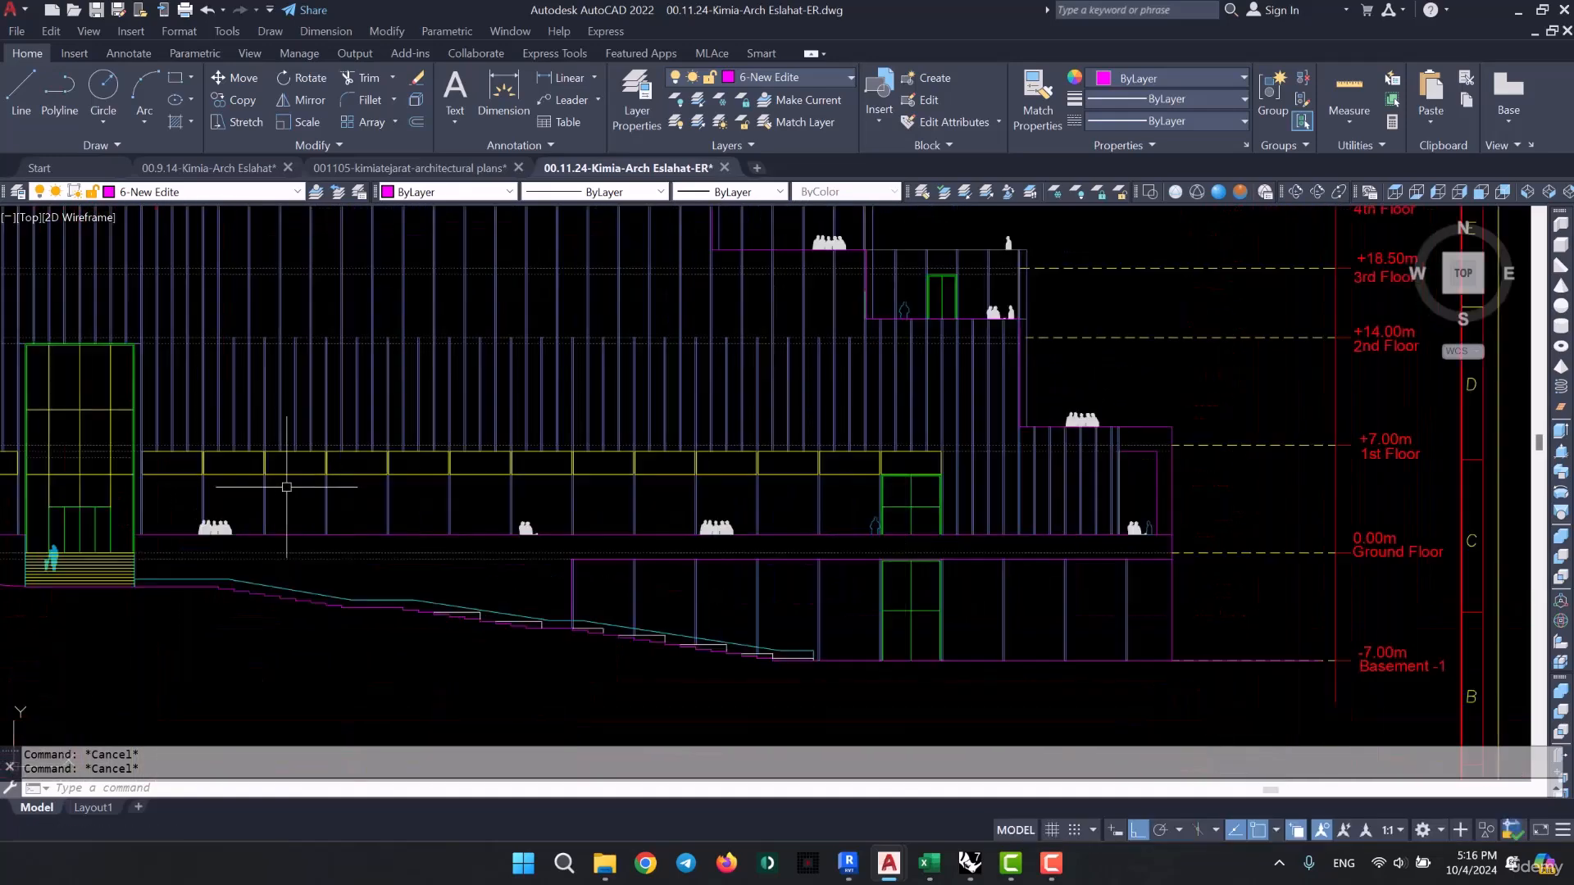
scroll(340, 602, "up", 3)
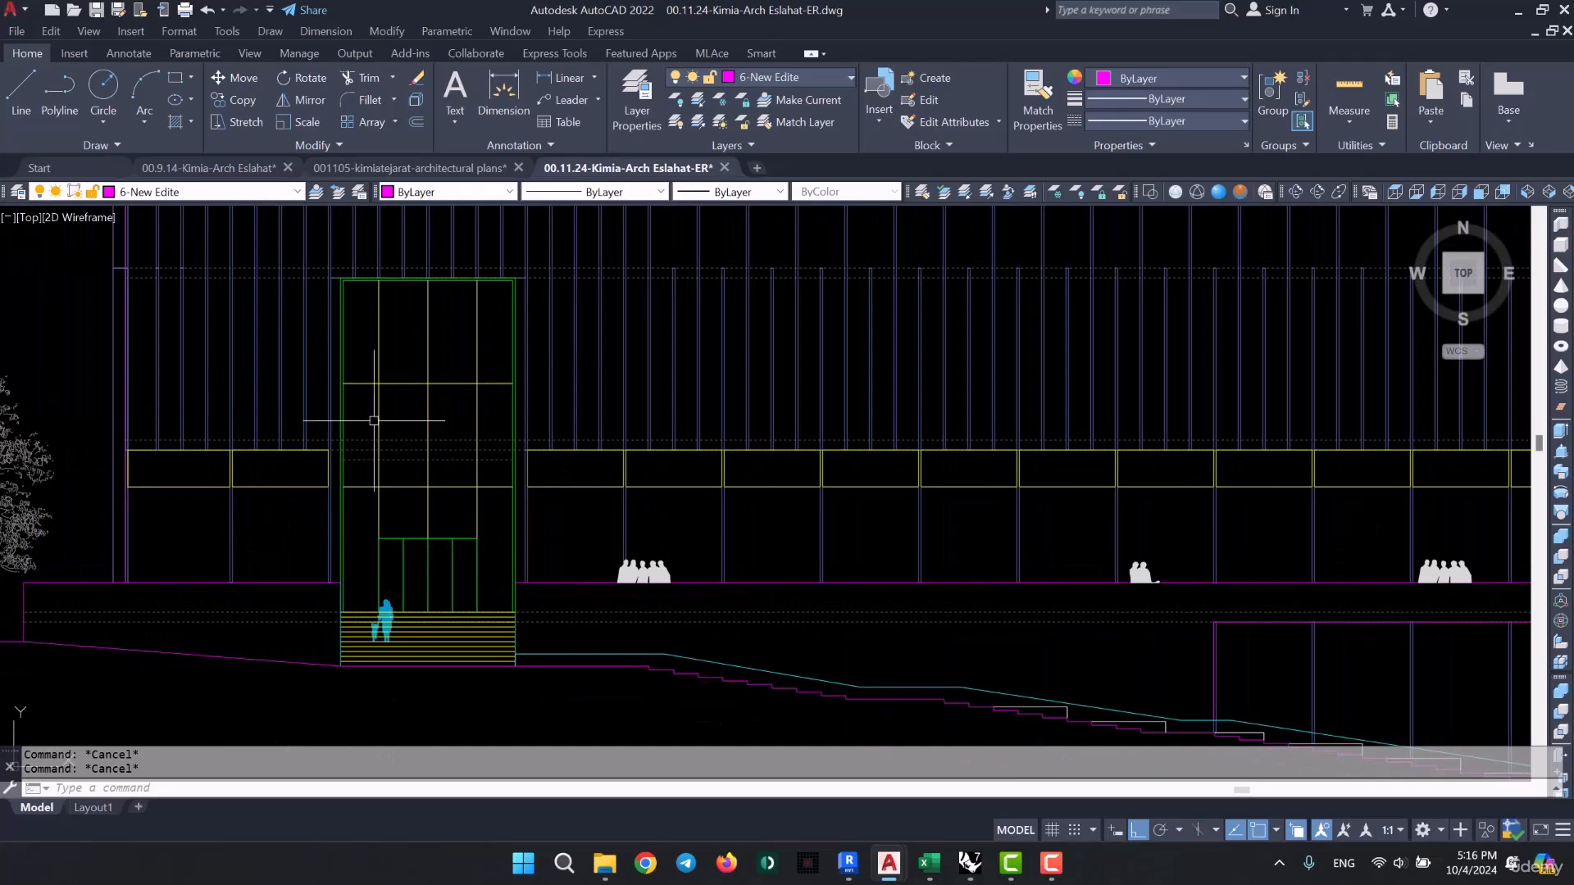
left_click(387, 443)
key("Escape")
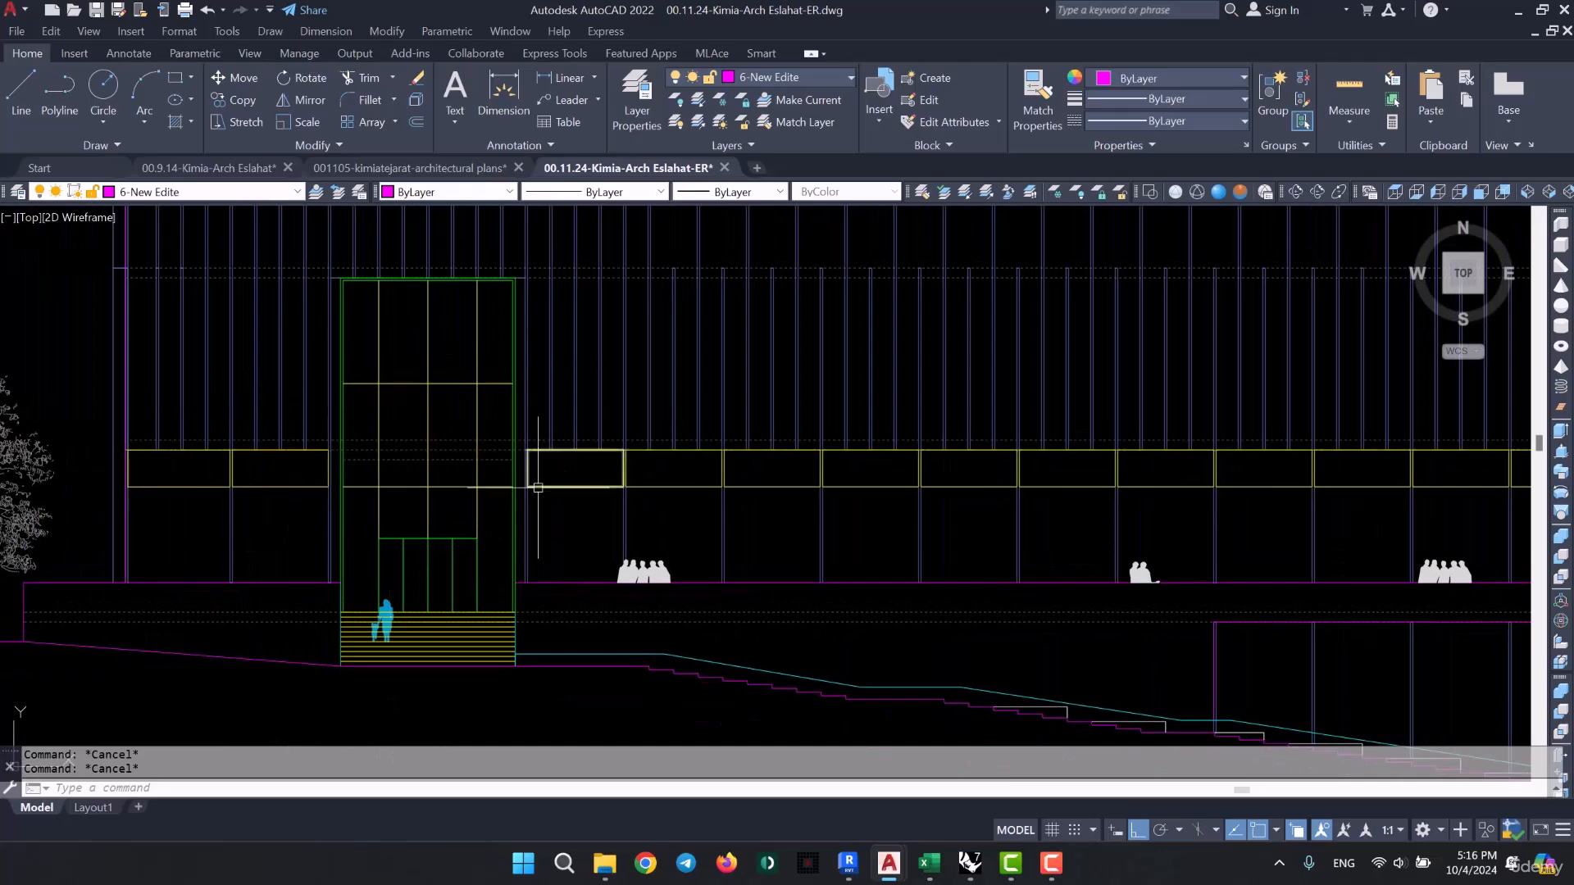
- Follow the yellow upper panel band along the ground floor facade to the green doors near the stepped end
scroll(402, 465, "down", 4)
scroll(884, 463, "up", 4)
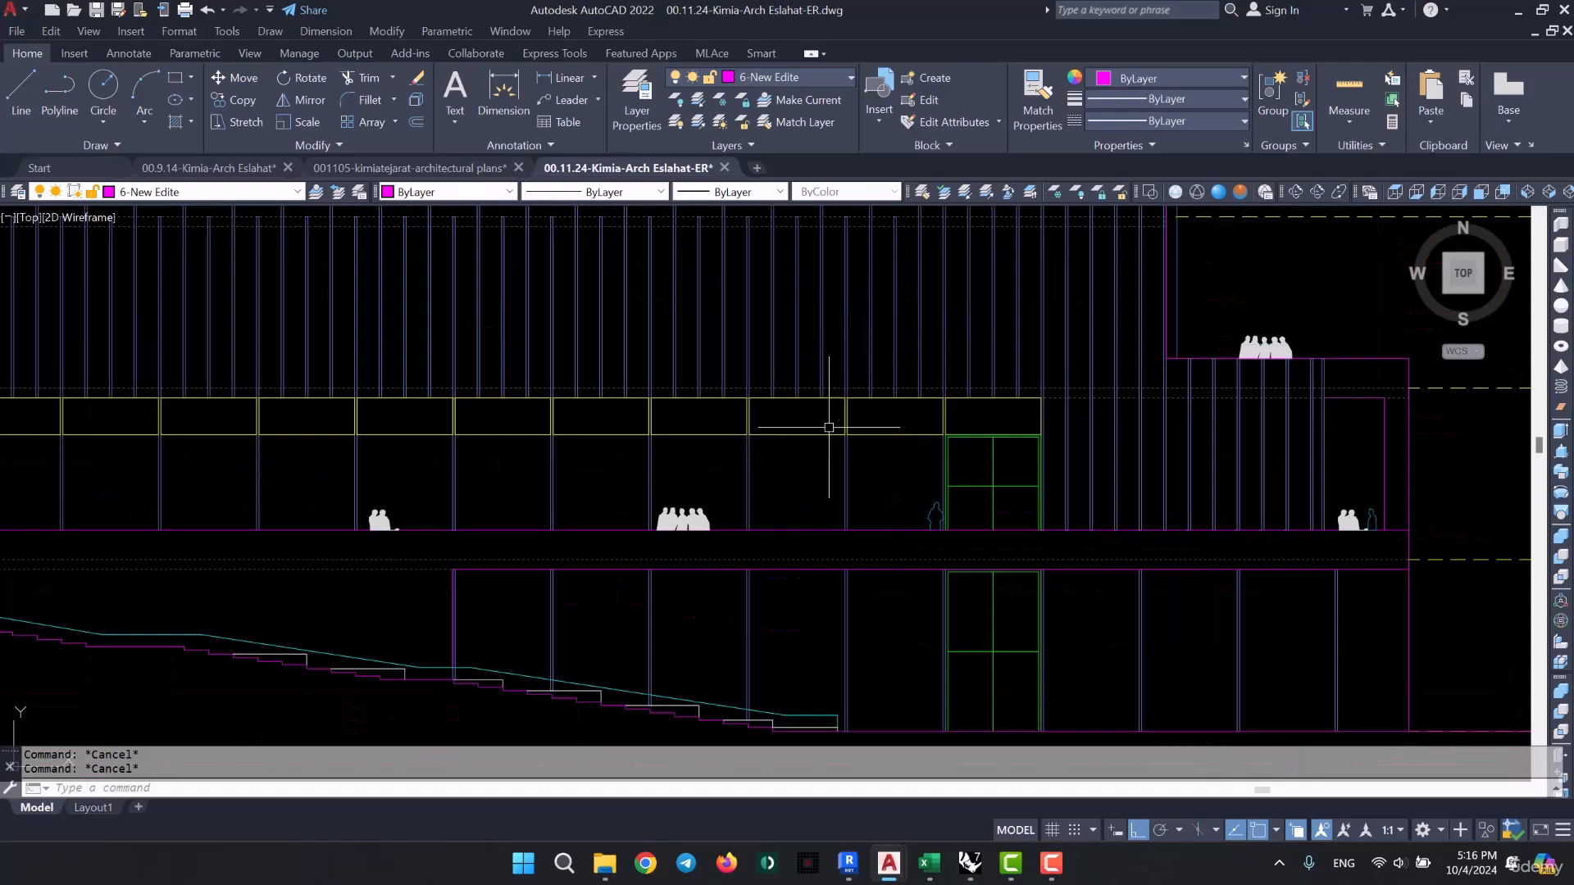
scroll(828, 427, "down", 4)
scroll(829, 427, "down", 2)
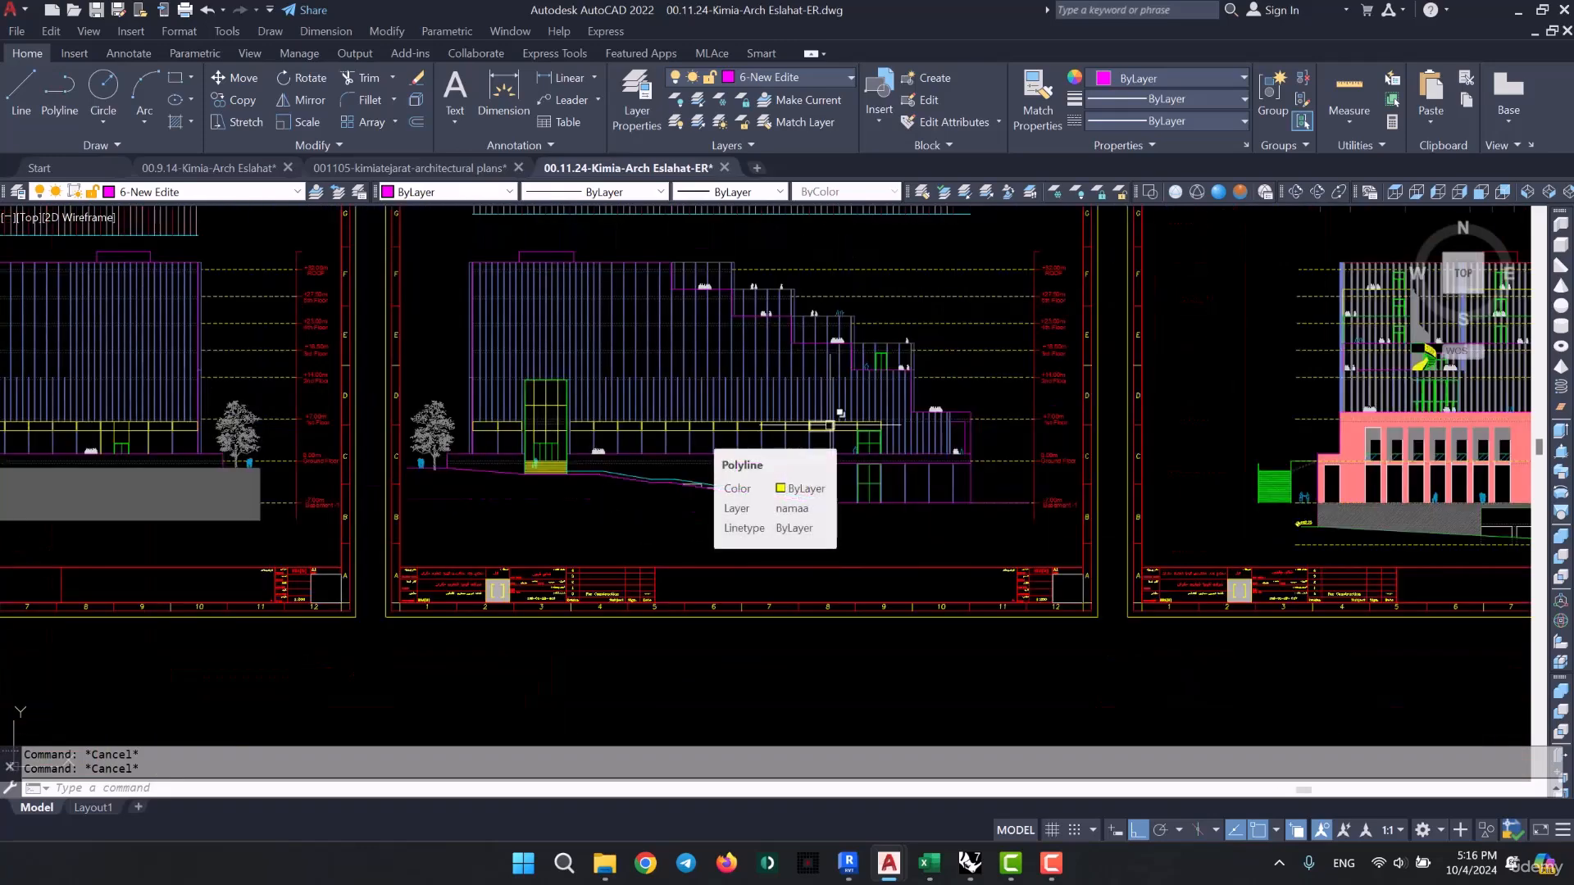
scroll(868, 533, "up", 2)
scroll(868, 533, "down", 2)
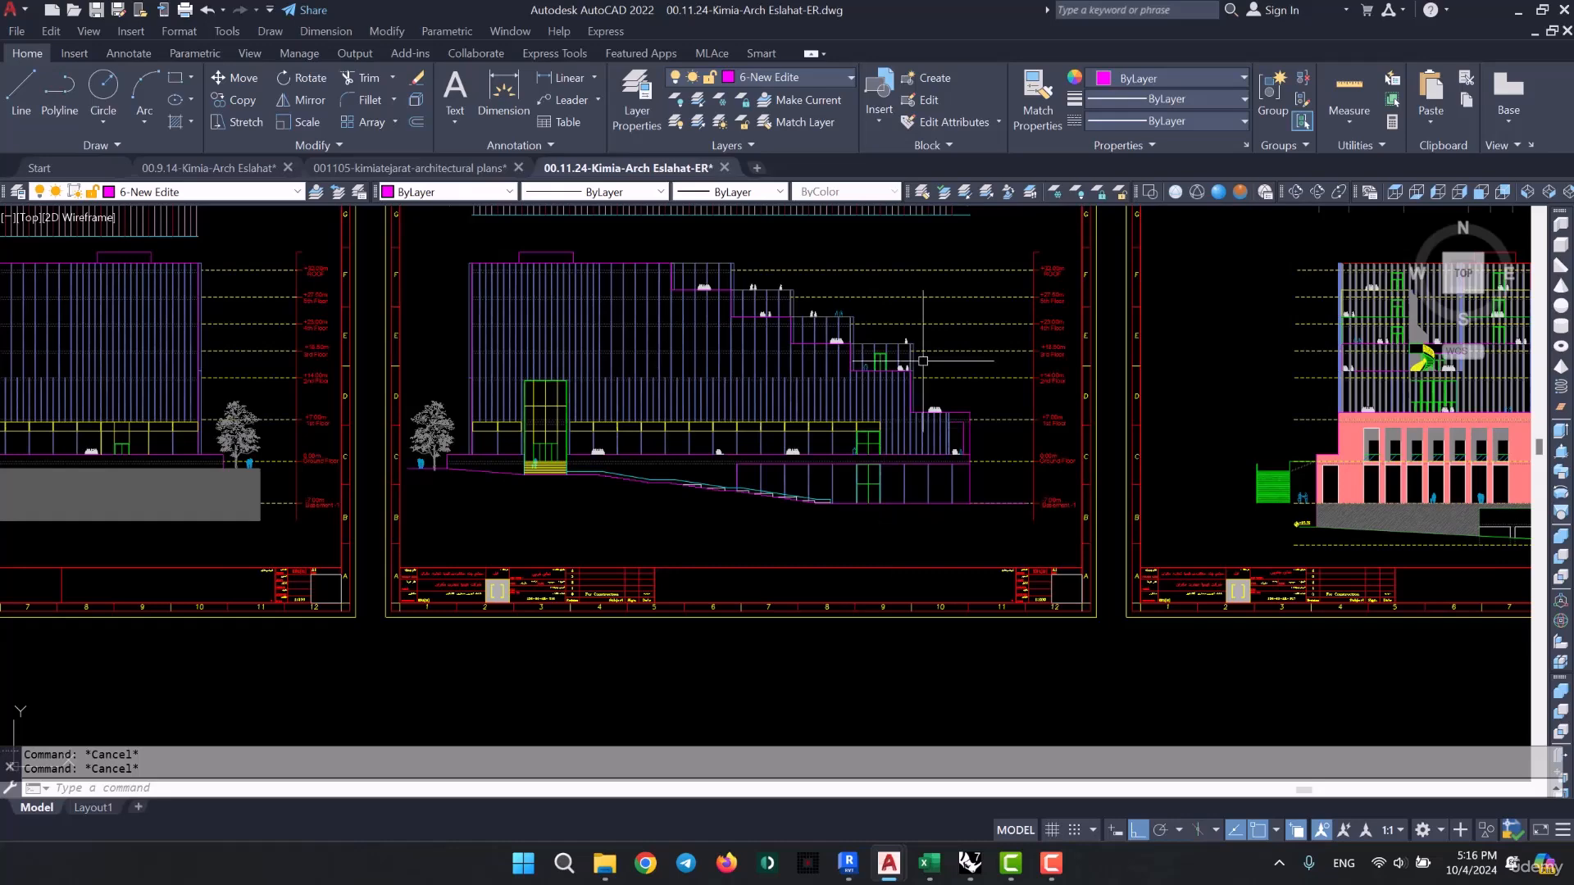
- Check the grid lines and dimension strip above the stepped side elevation against the facade below
mouse_move(828, 425)
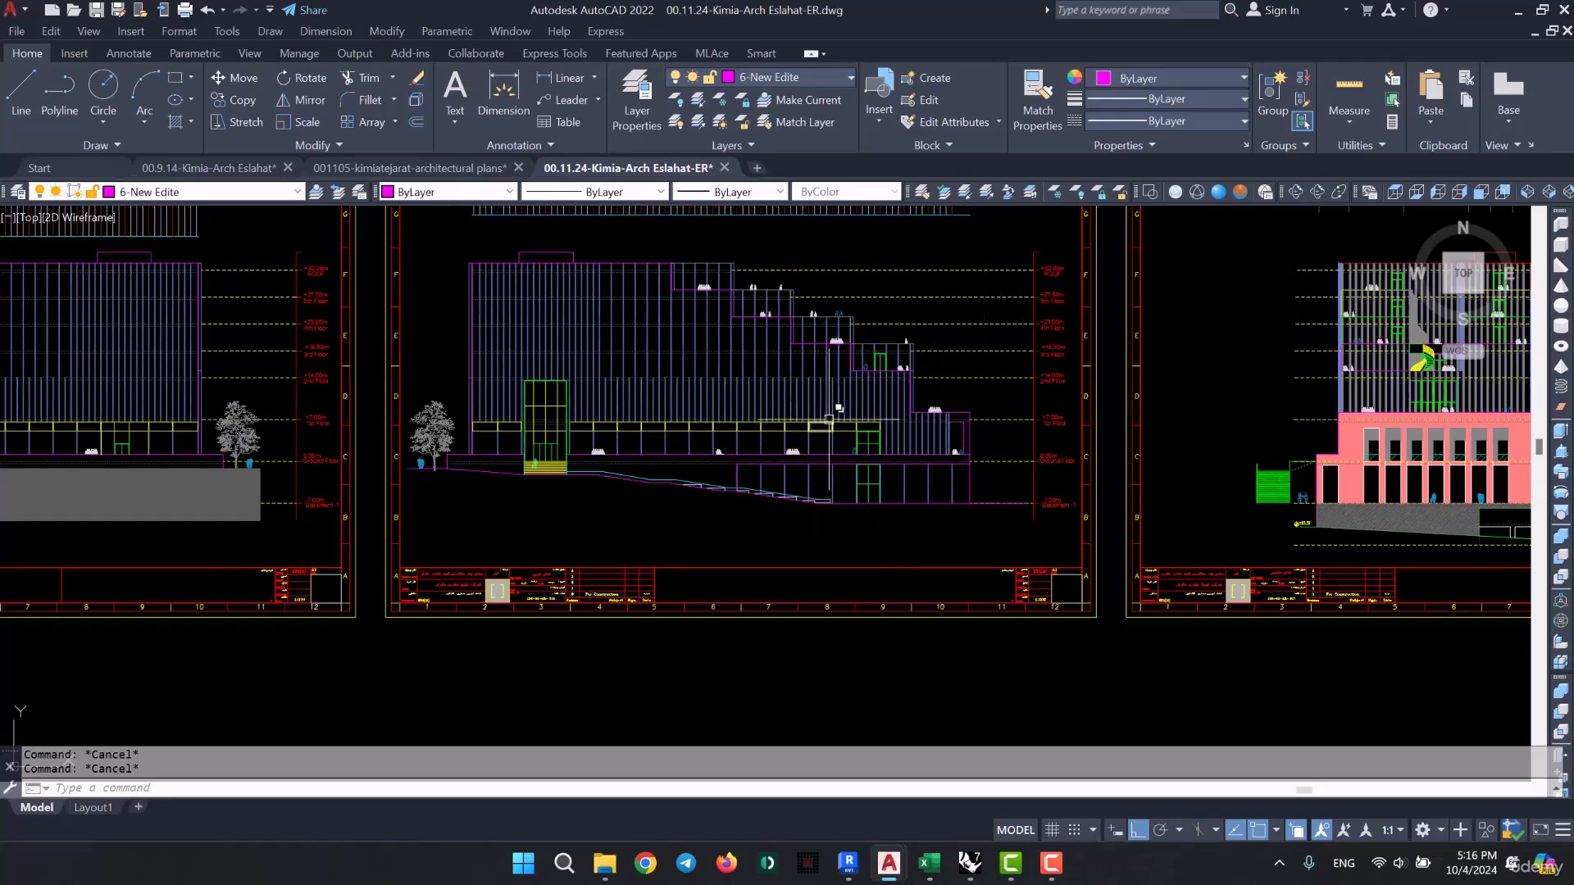
middle_click_drag(804, 428, 741, 588)
scroll(412, 324, "up", 3)
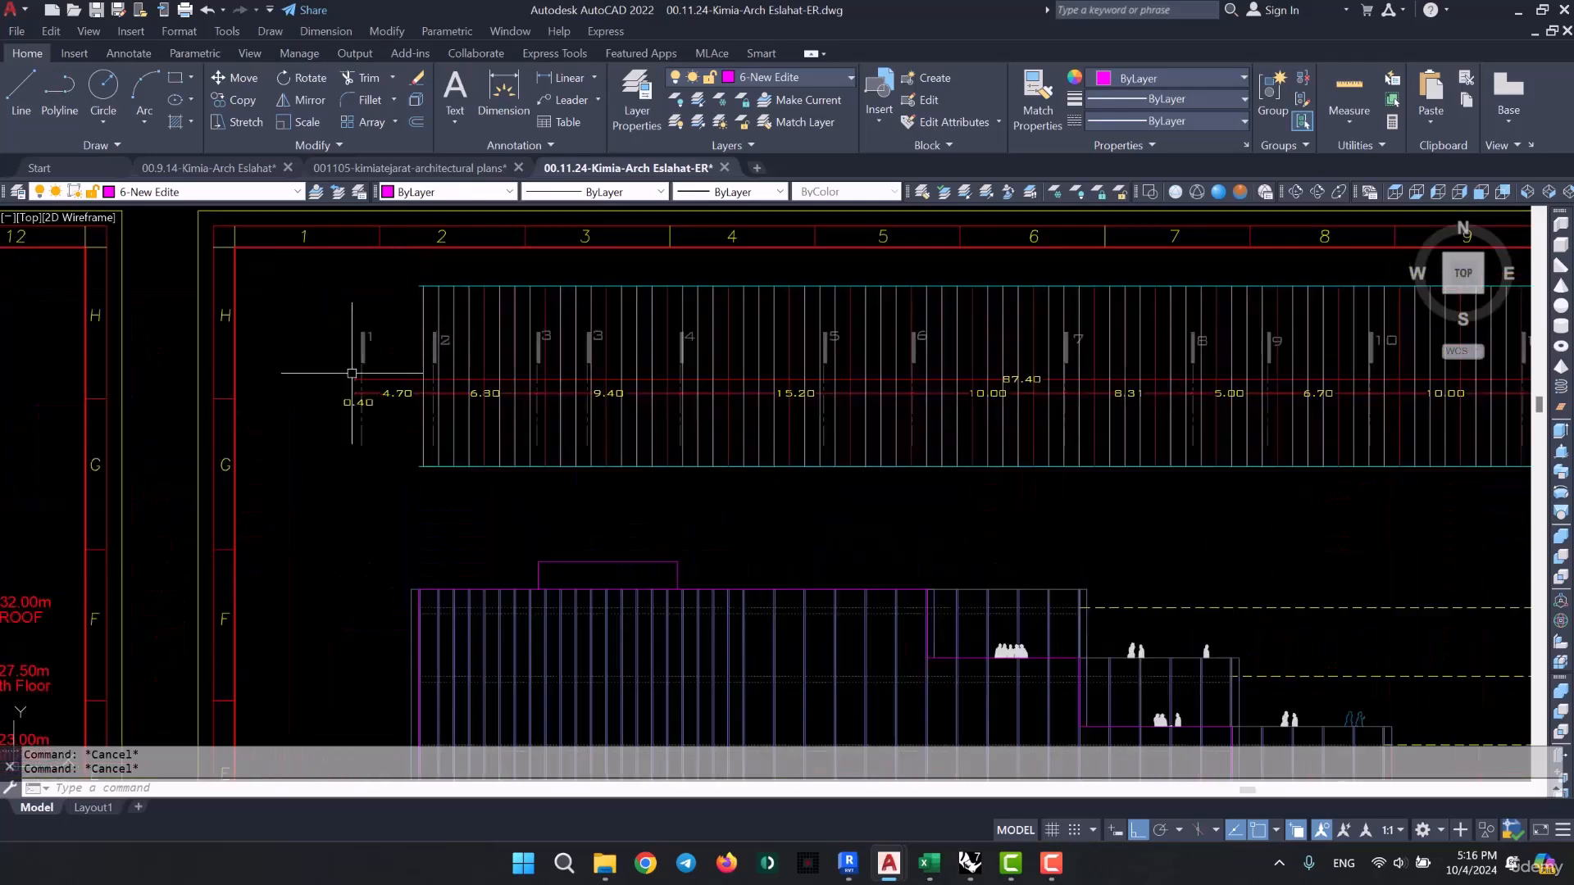
scroll(385, 352, "down", 5)
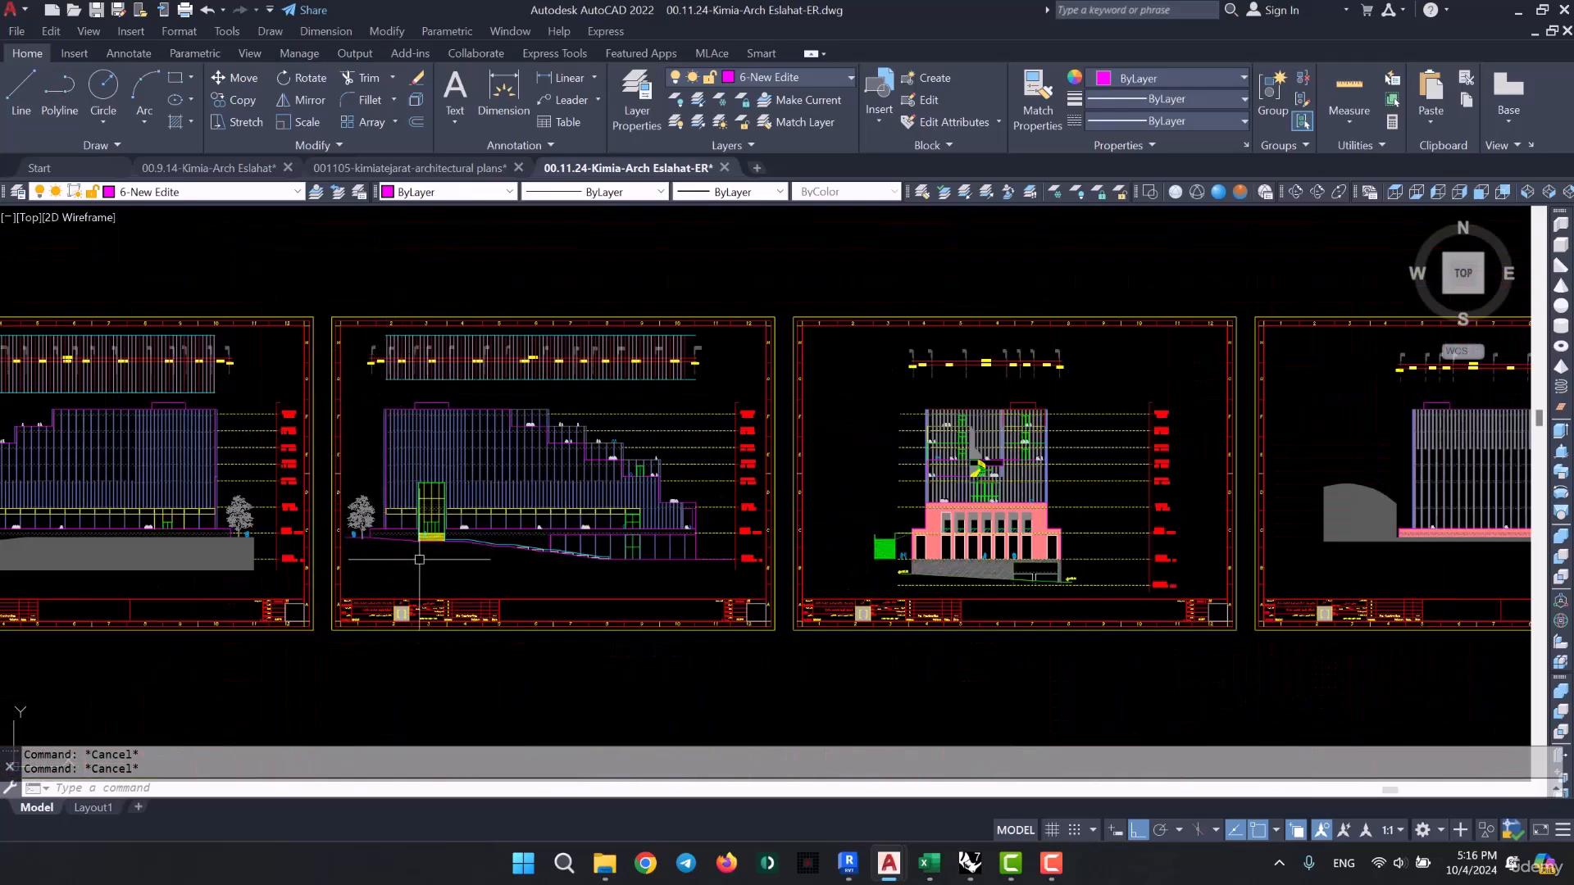
- Examine the stepped side elevation's green entrance, the yellow-banded ground floor panels beside it and the overall facade
scroll(403, 533, "up", 5)
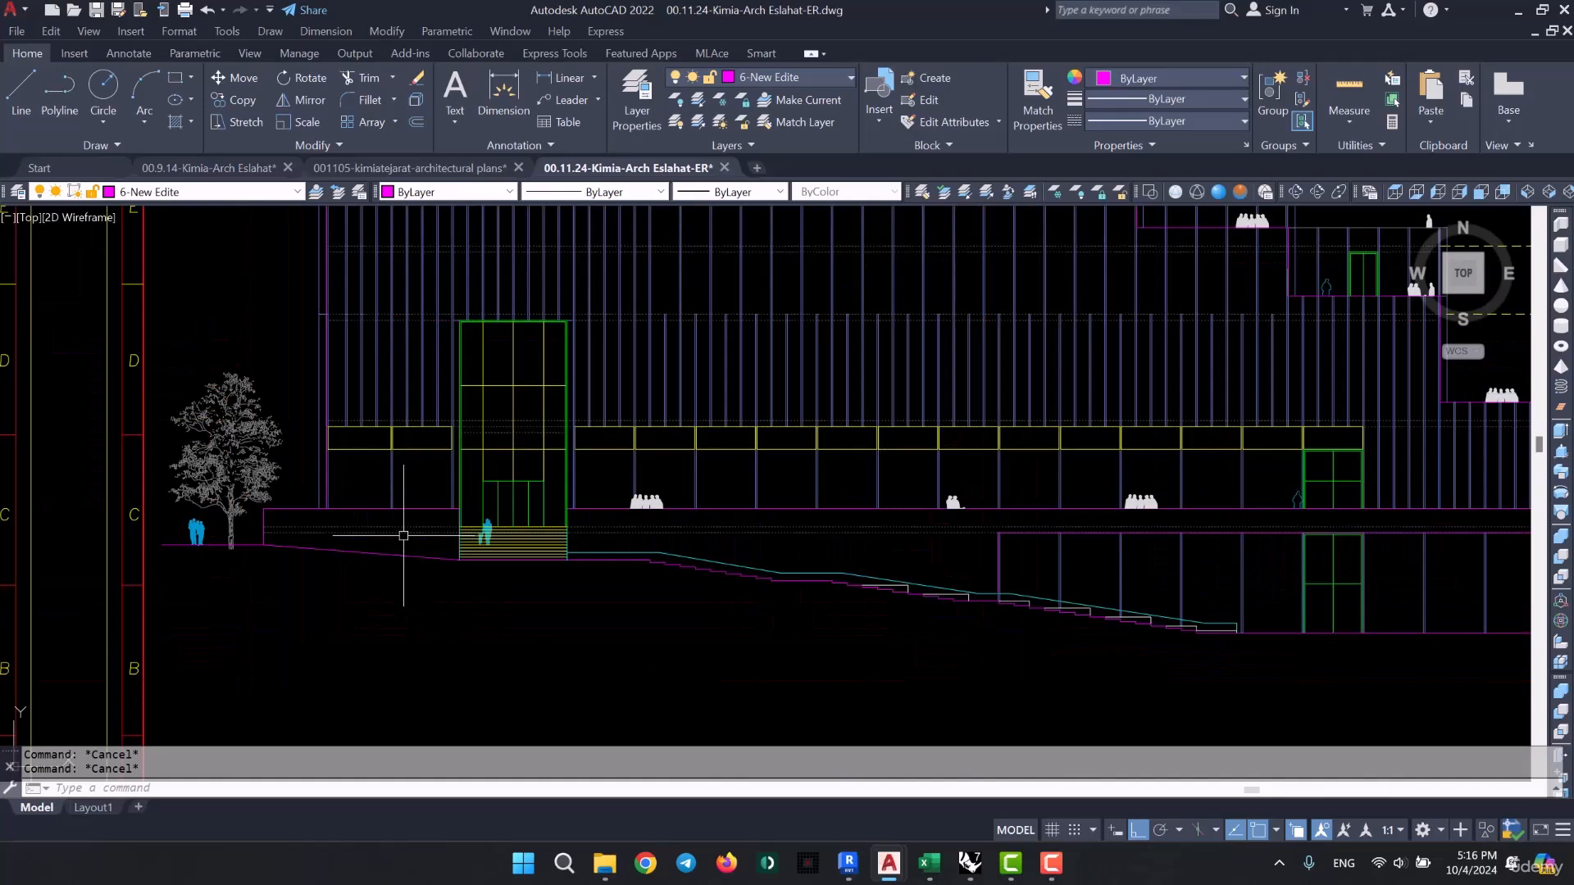
scroll(397, 492, "up", 4)
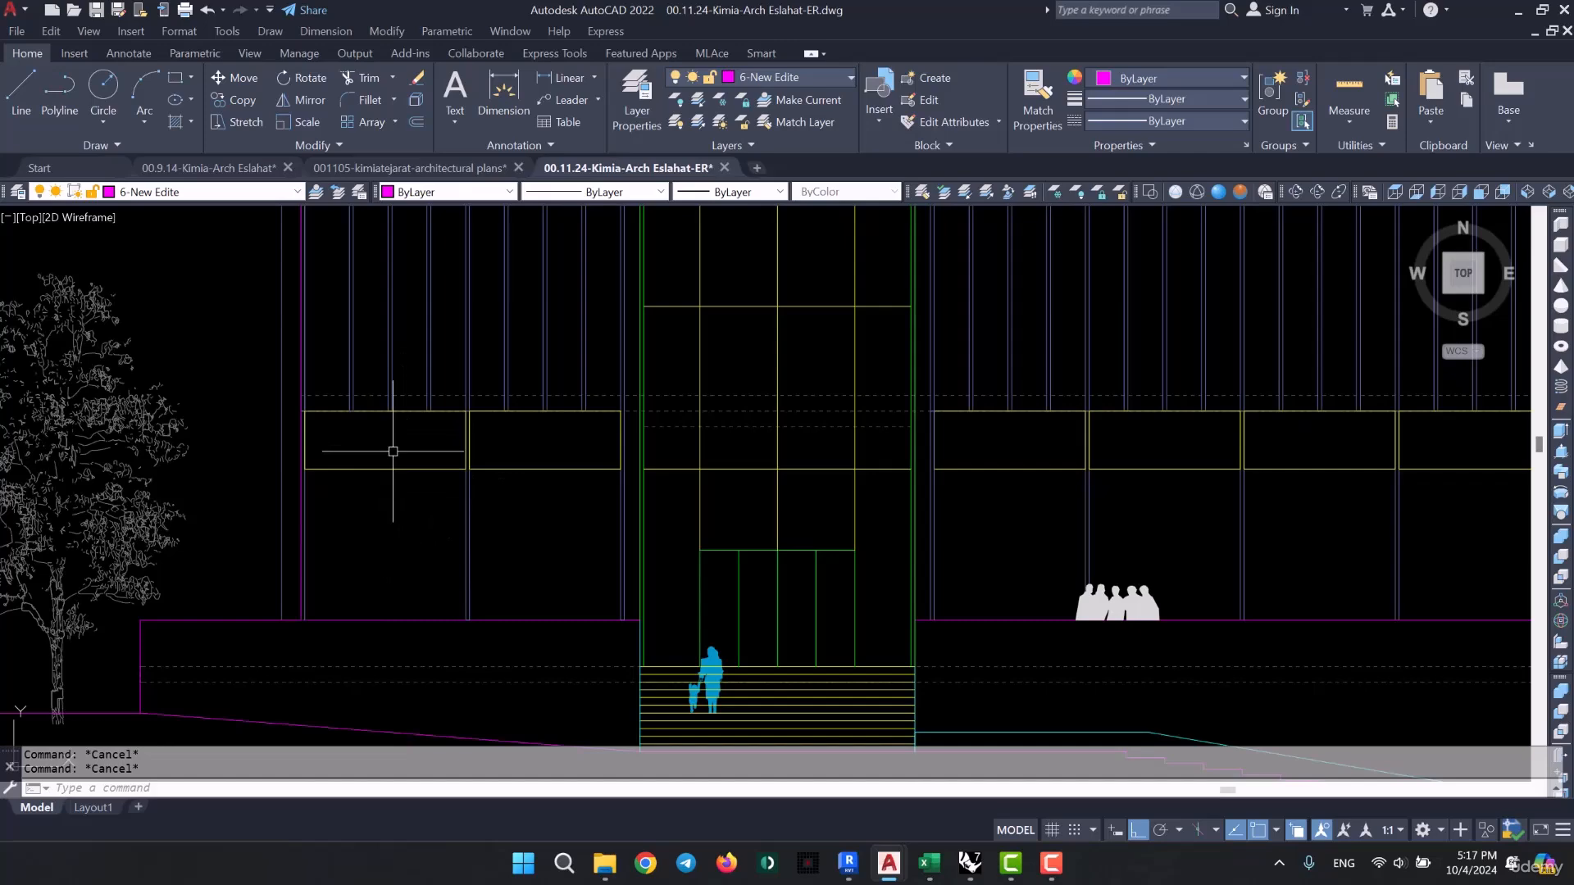
scroll(393, 451, "up", 2)
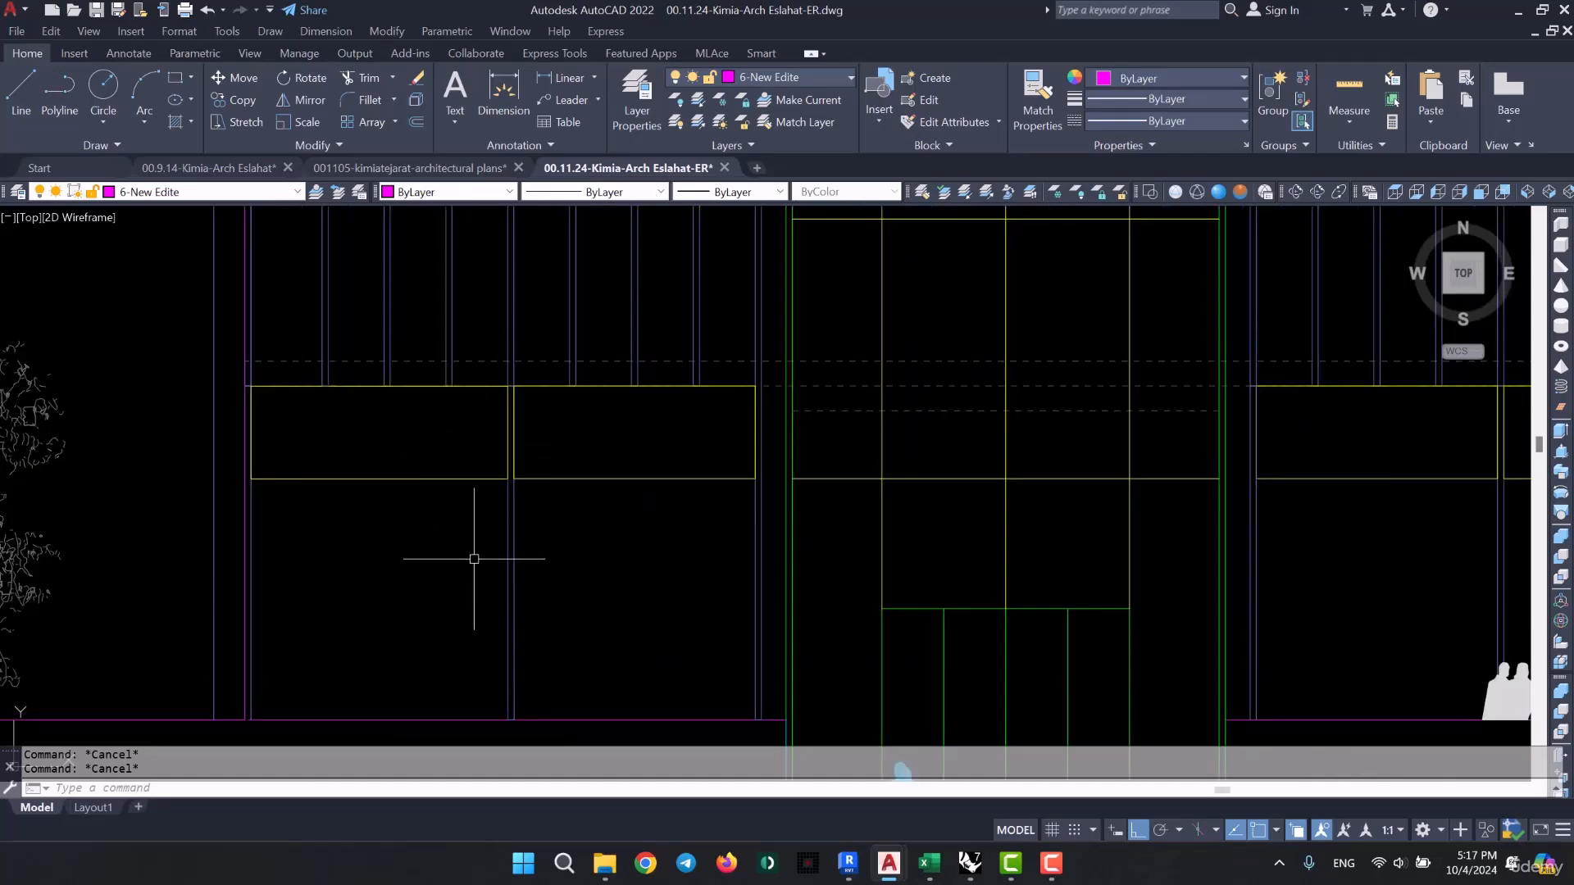
scroll(472, 557, "down", 5)
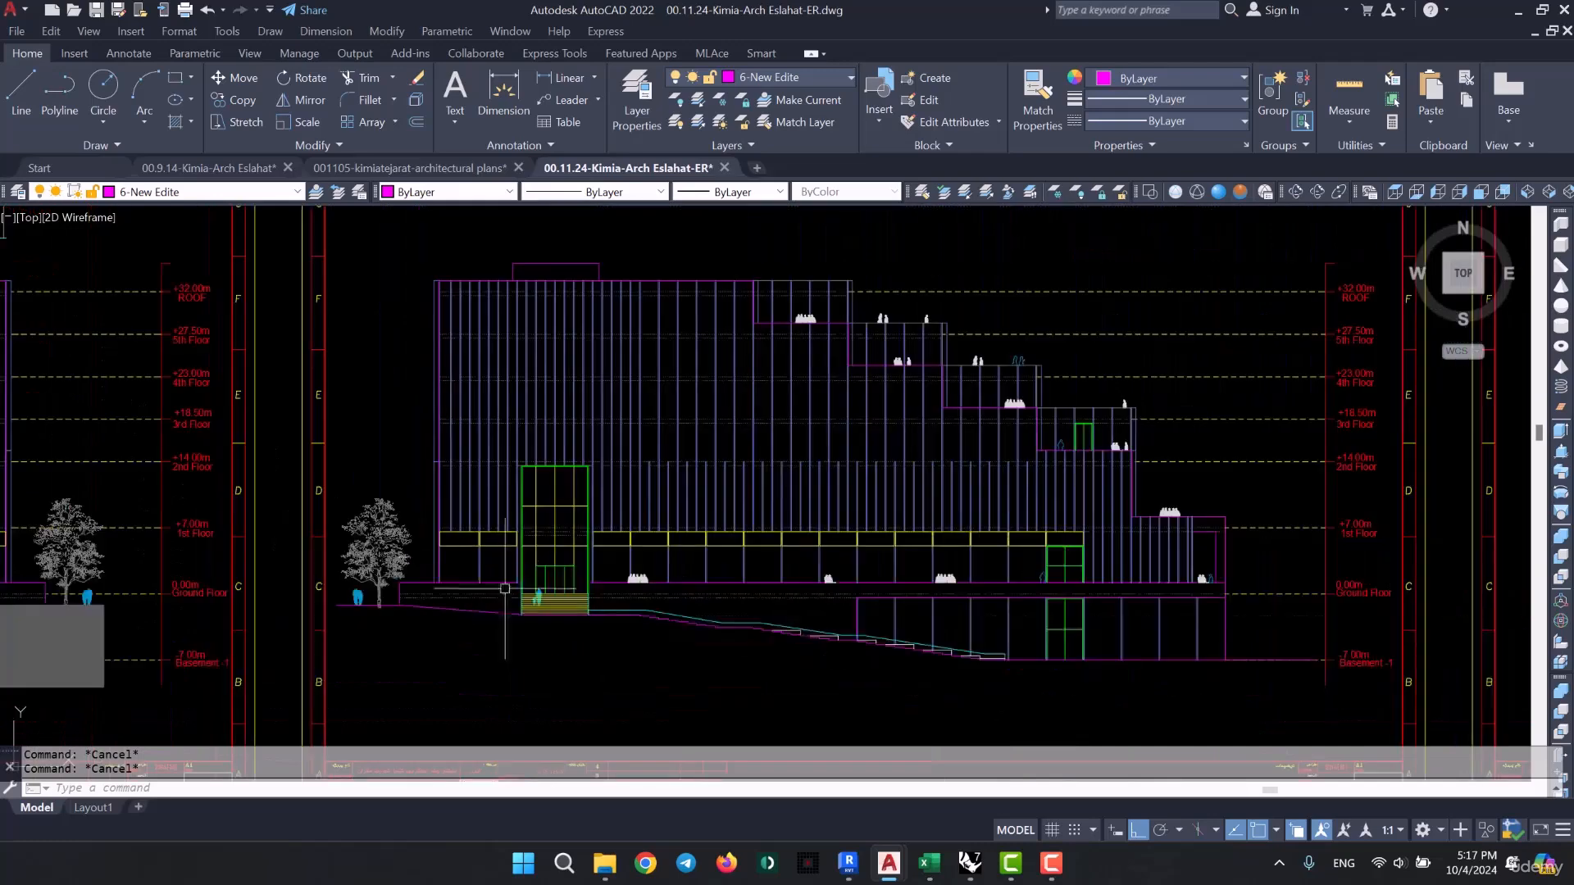
middle_click_drag(1008, 620, 804, 605)
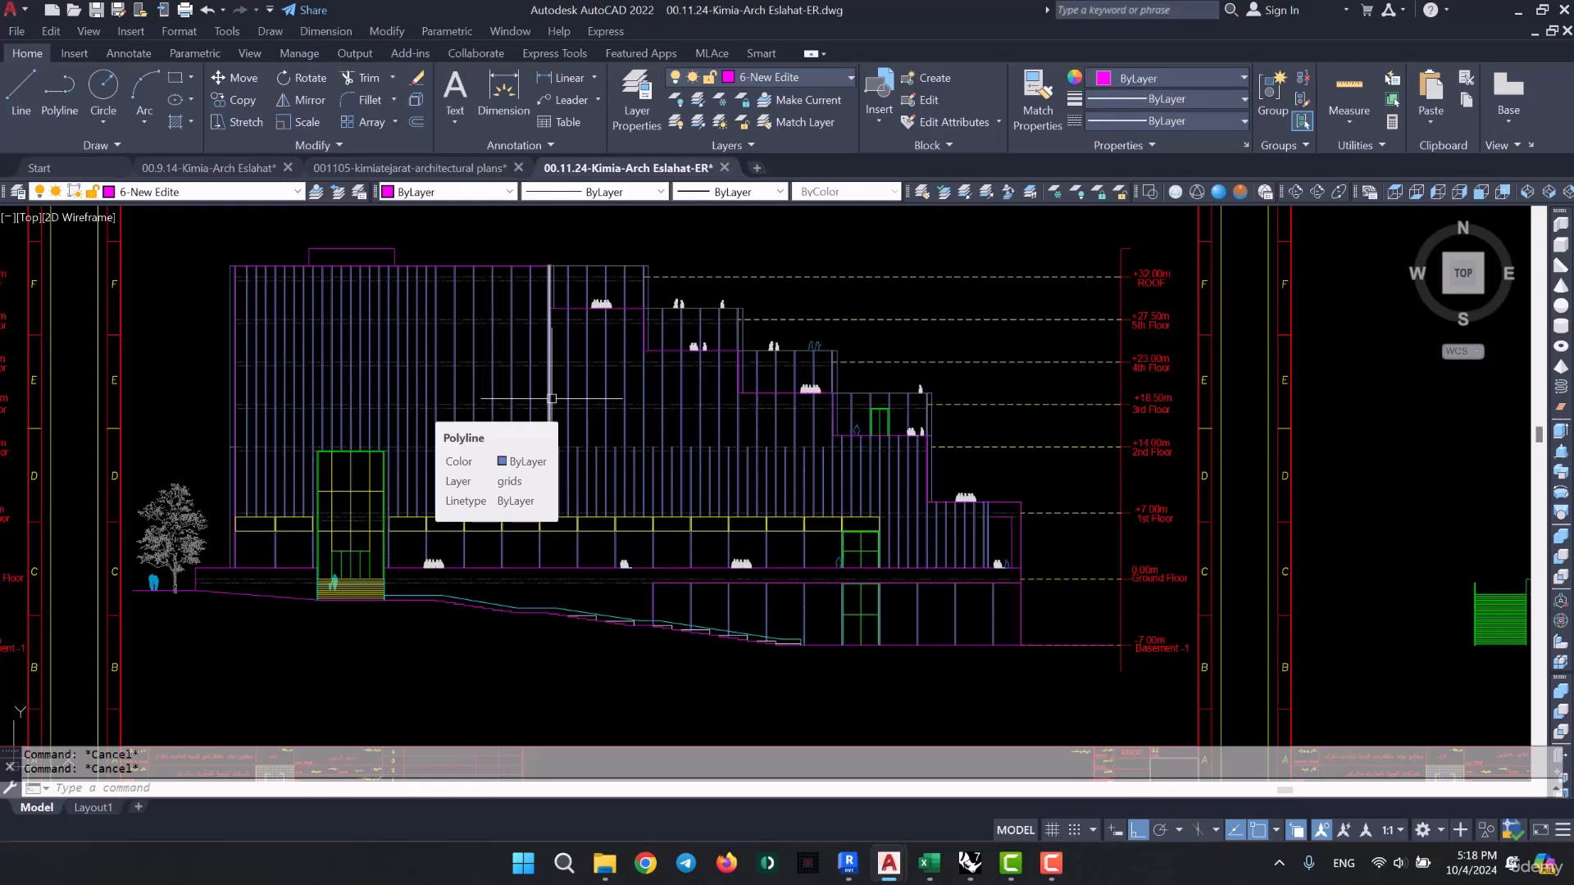
scroll(690, 382, "down", 2)
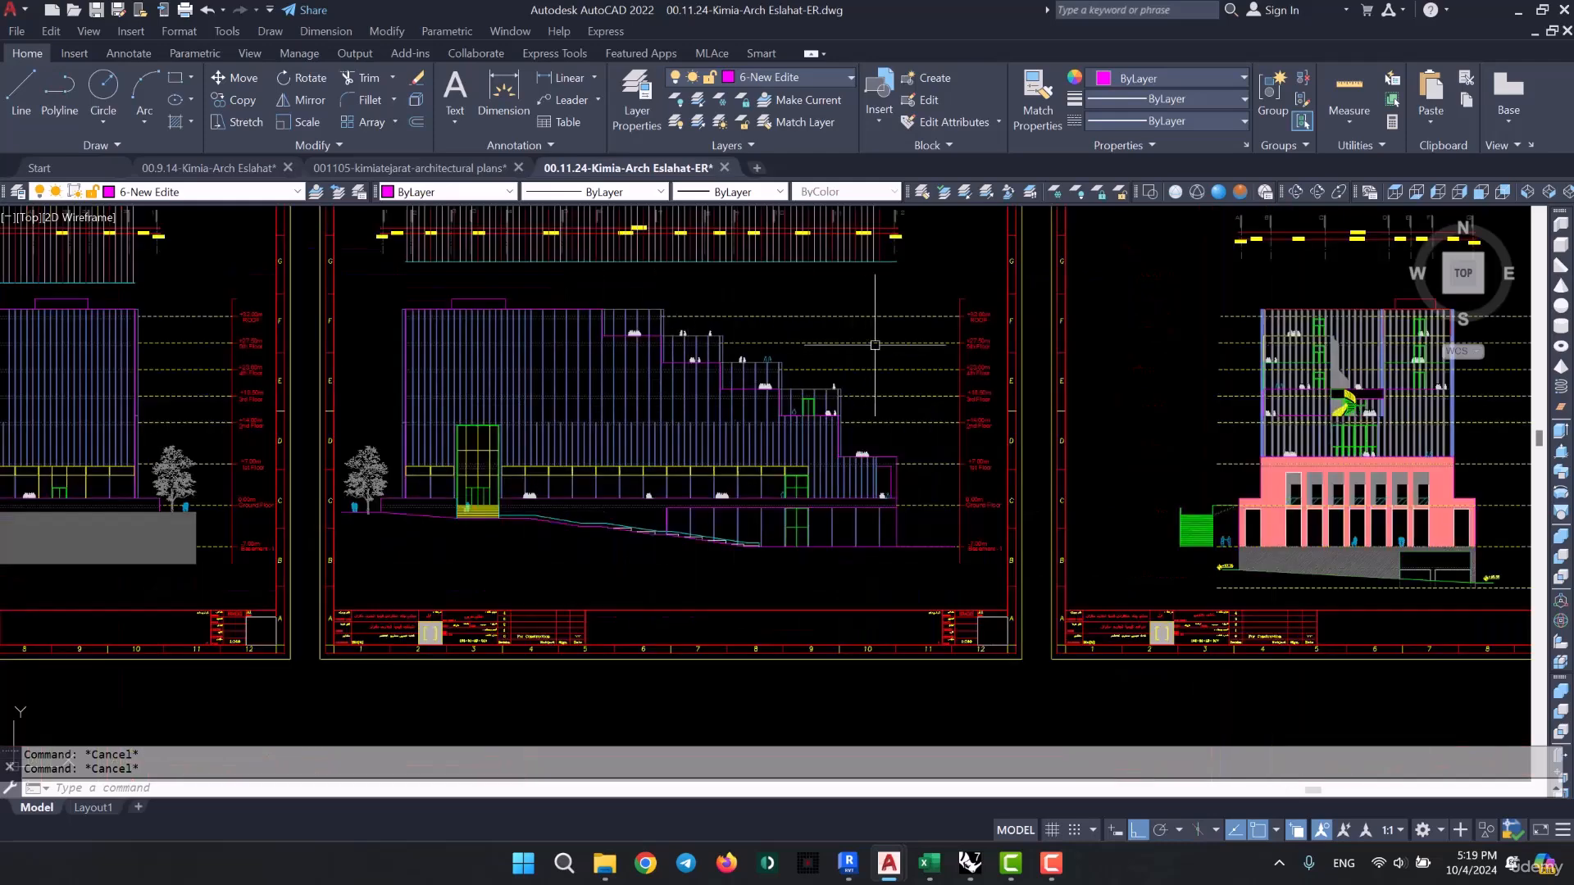
- Copy the stepped side elevation without its grid strip and paste it into a new drawing
scroll(910, 332, "up", 2)
left_click(1050, 262)
middle_click_drag(399, 553, 599, 428)
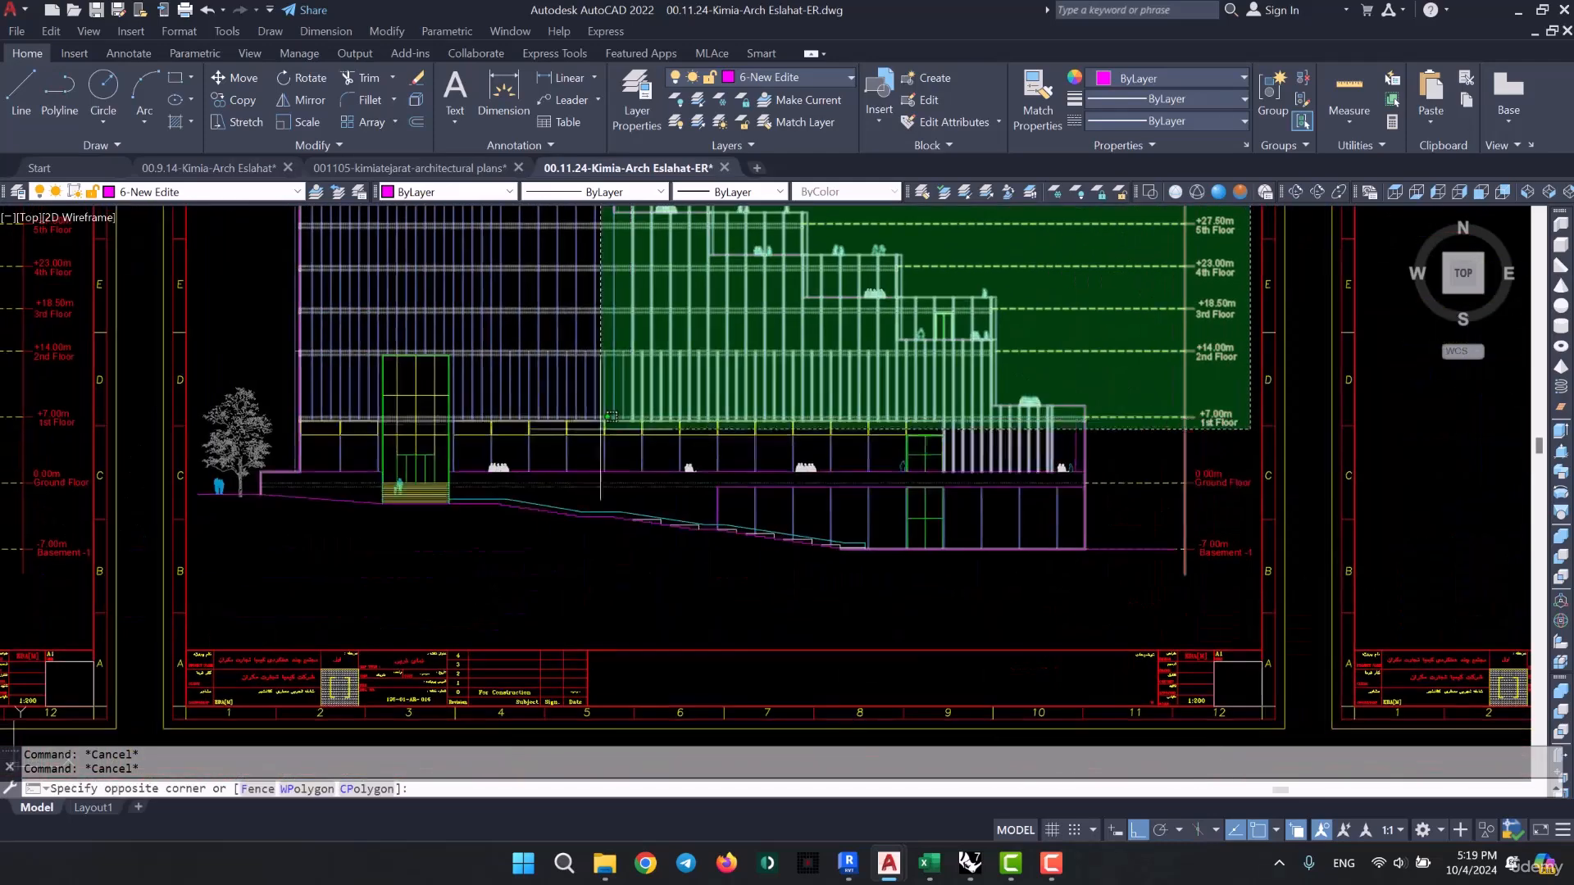
left_click(208, 582)
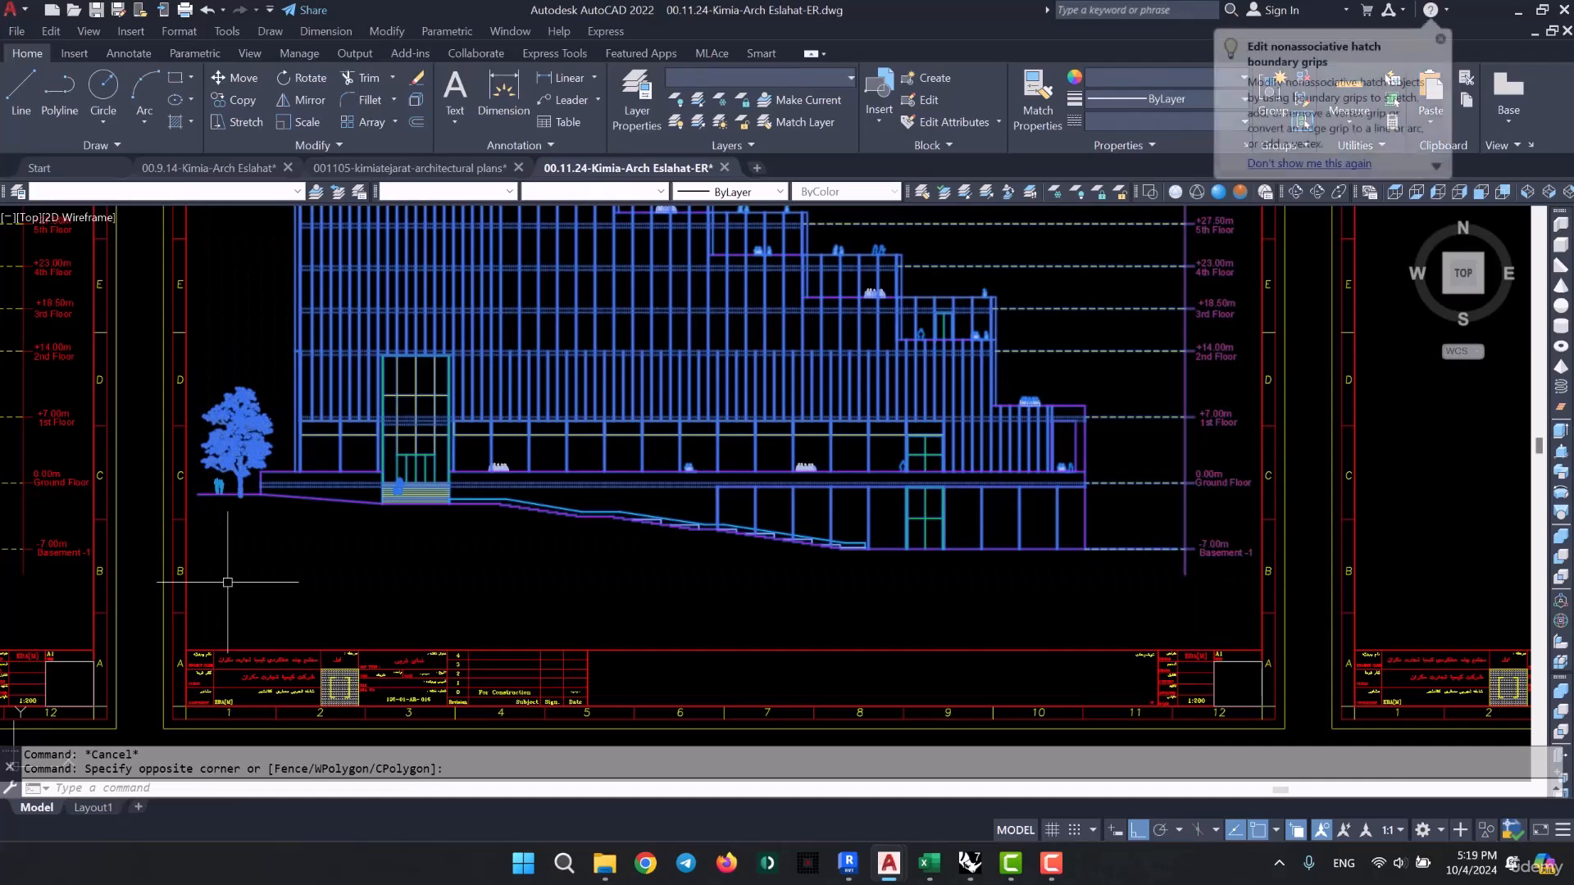
key("ctrl+c")
left_click(756, 169)
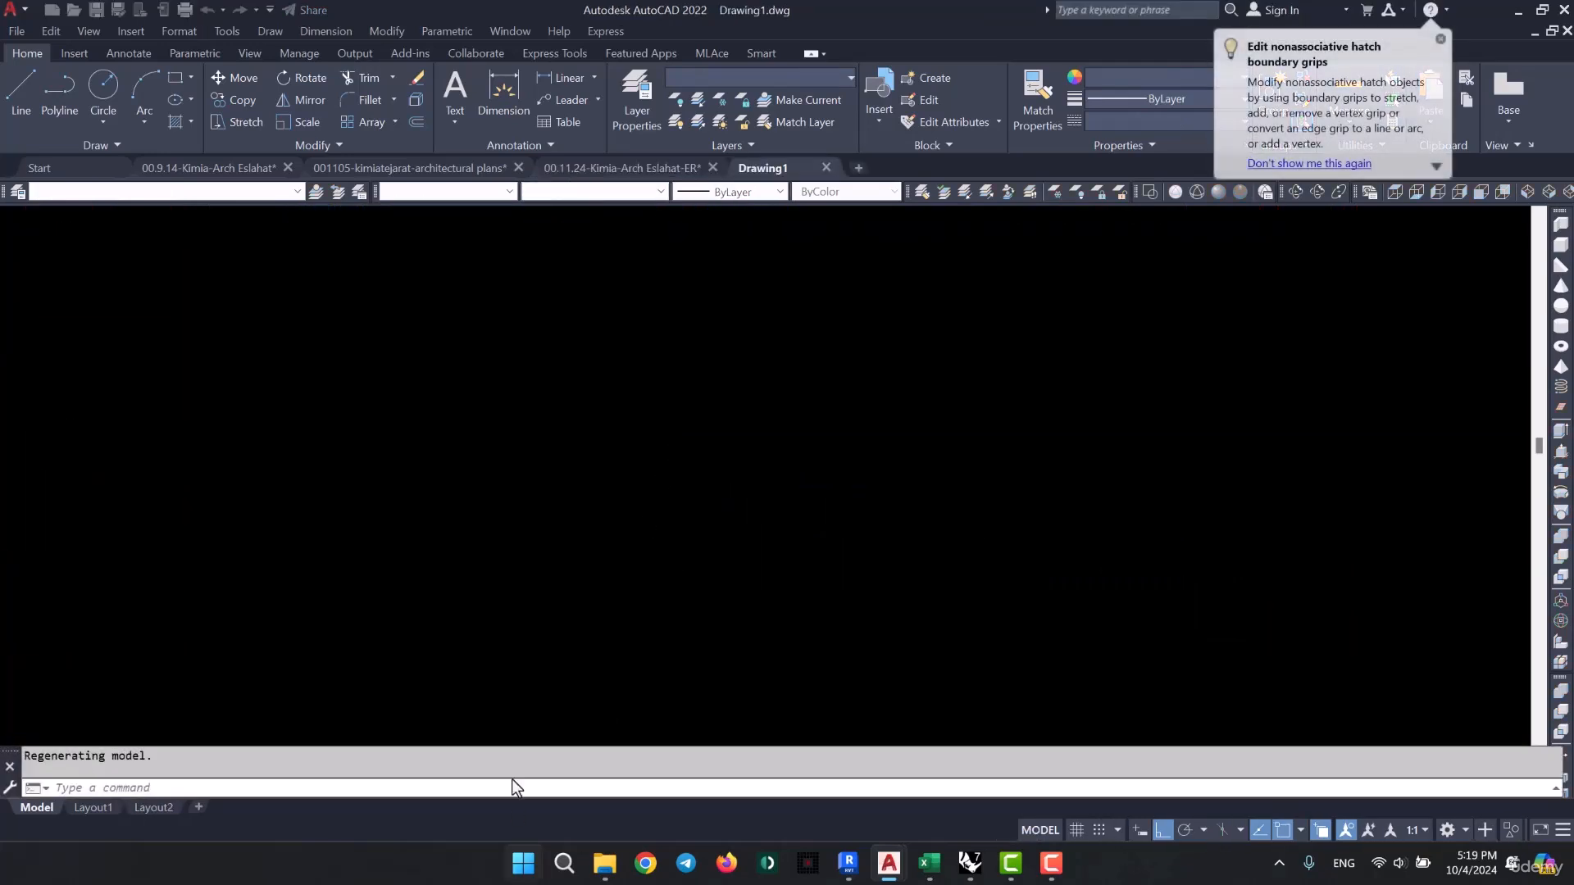
key("ctrl+v")
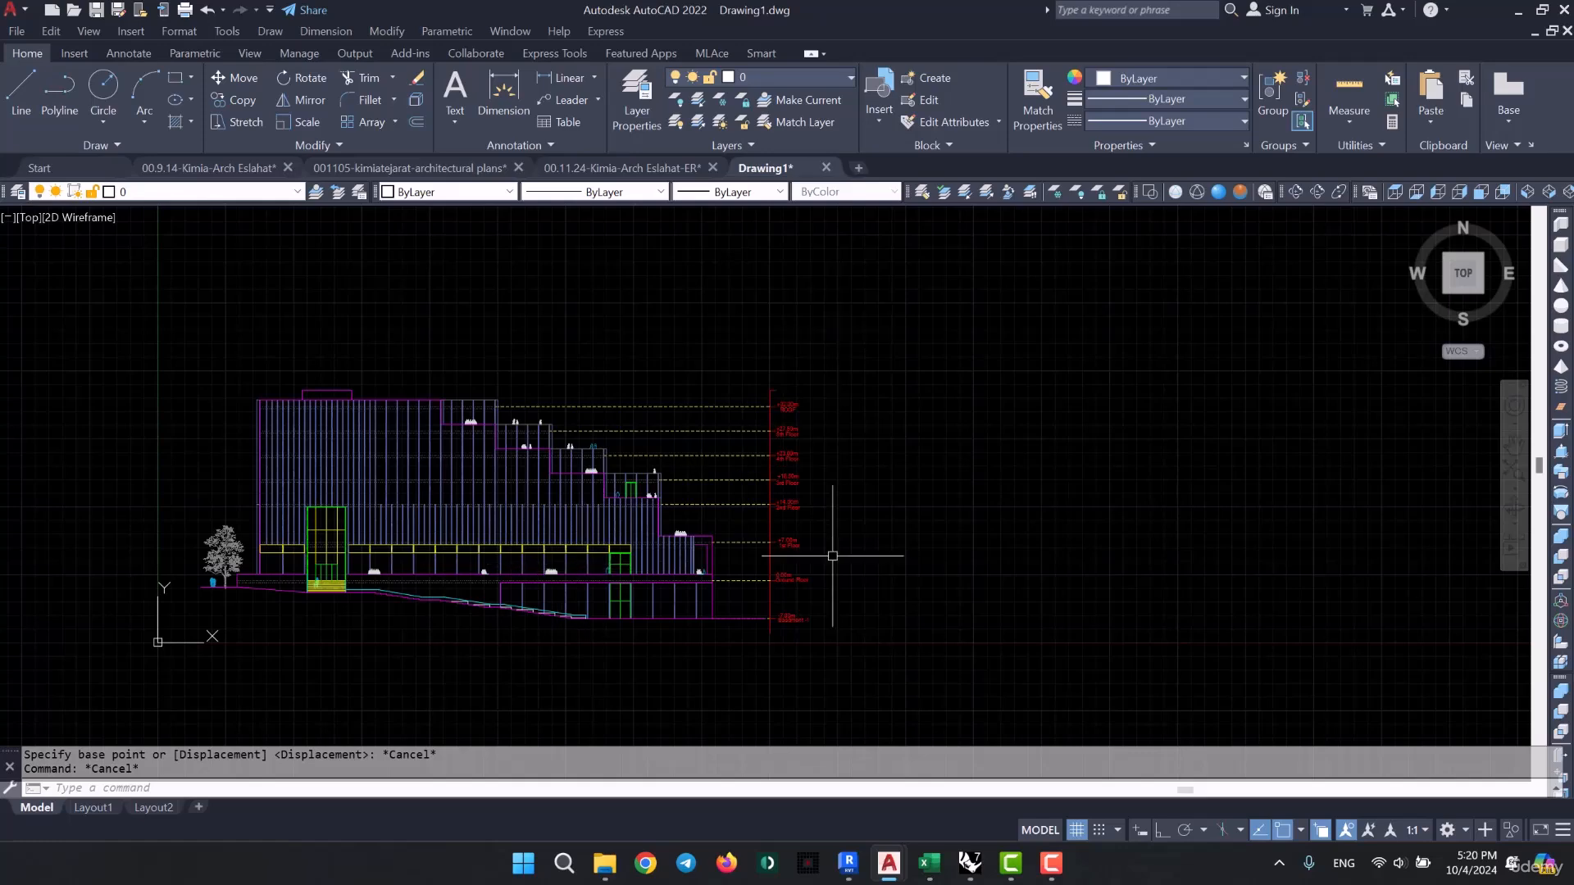
- Erase the whole pasted elevation from the new drawing
scroll(818, 604, "down", 2)
left_click(929, 445)
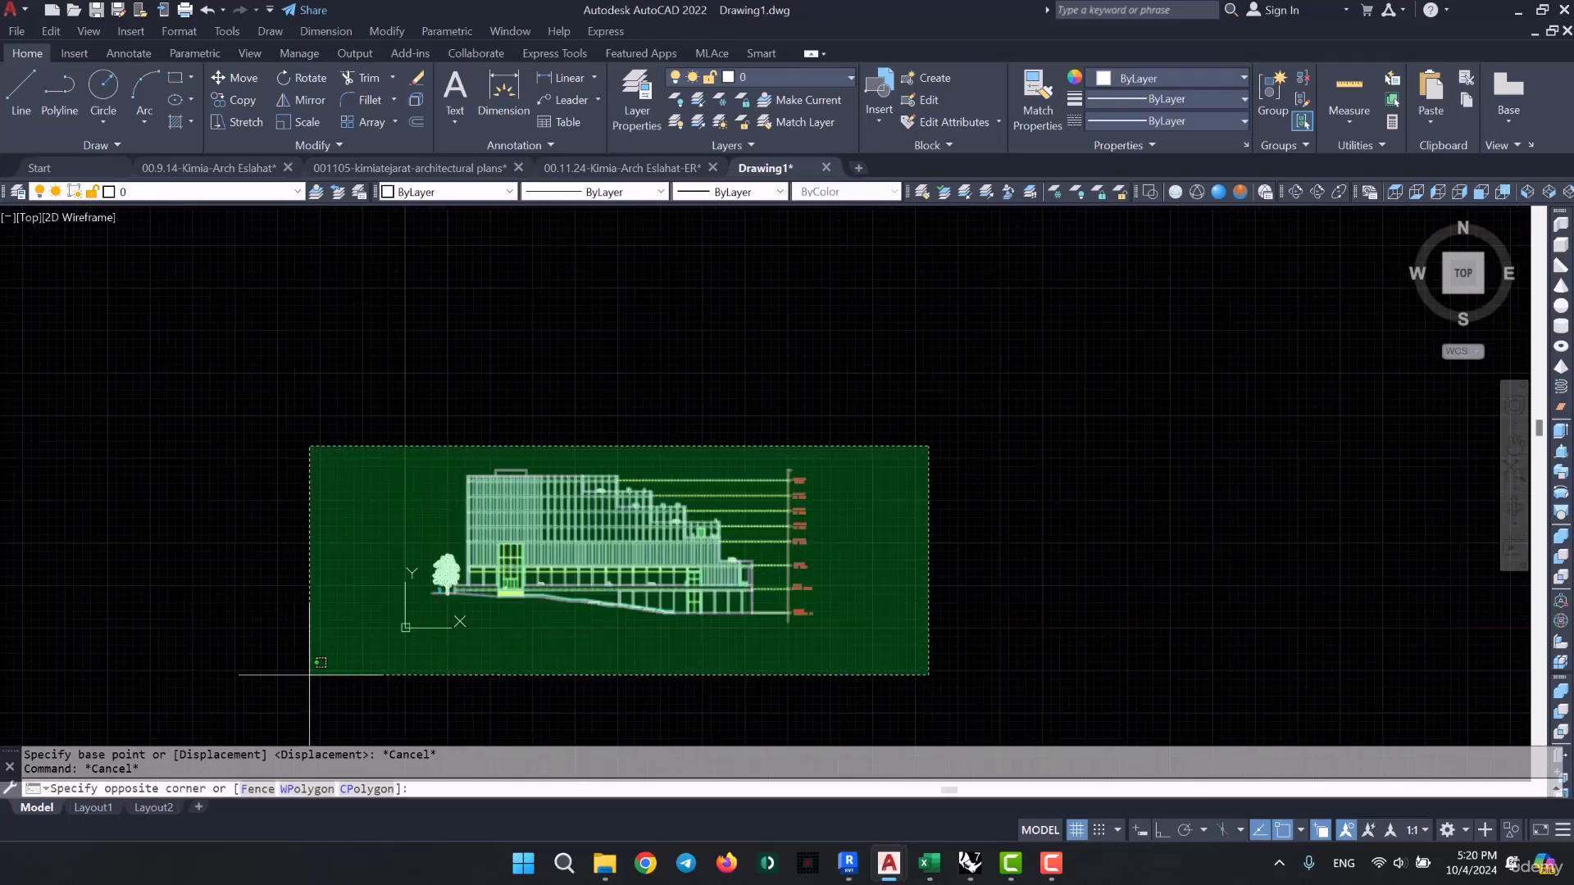
left_click(305, 677)
key("Delete")
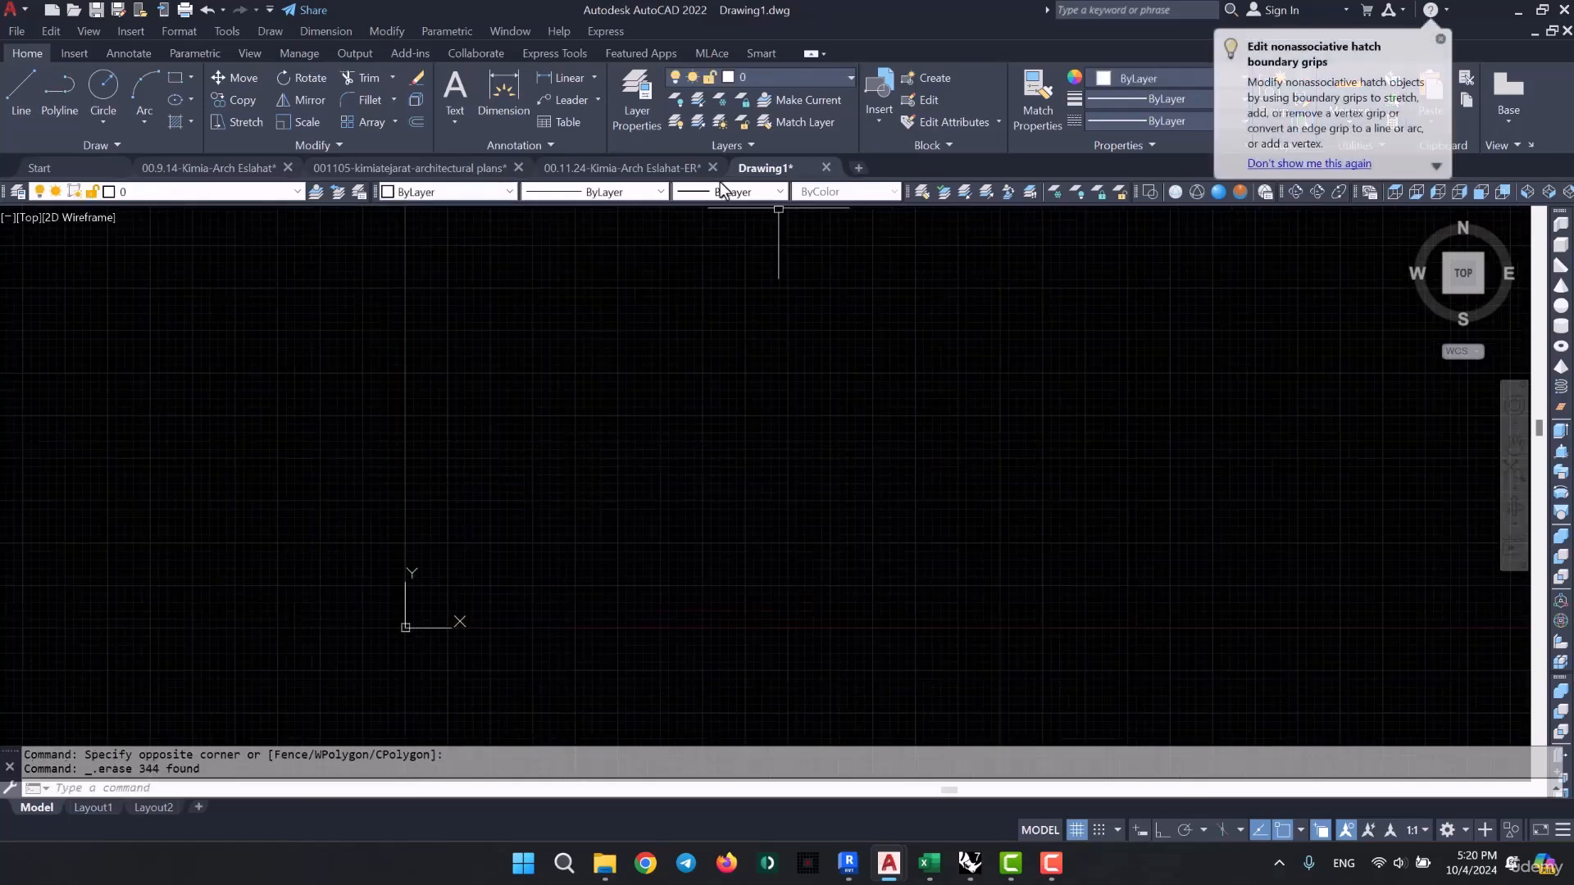
- Copy the stepped side elevation together with its grid and dimension strip from the 00.11.24-Kimia-Arch Eslahat-ER drawing
left_click(658, 169)
scroll(790, 474, "down", 3)
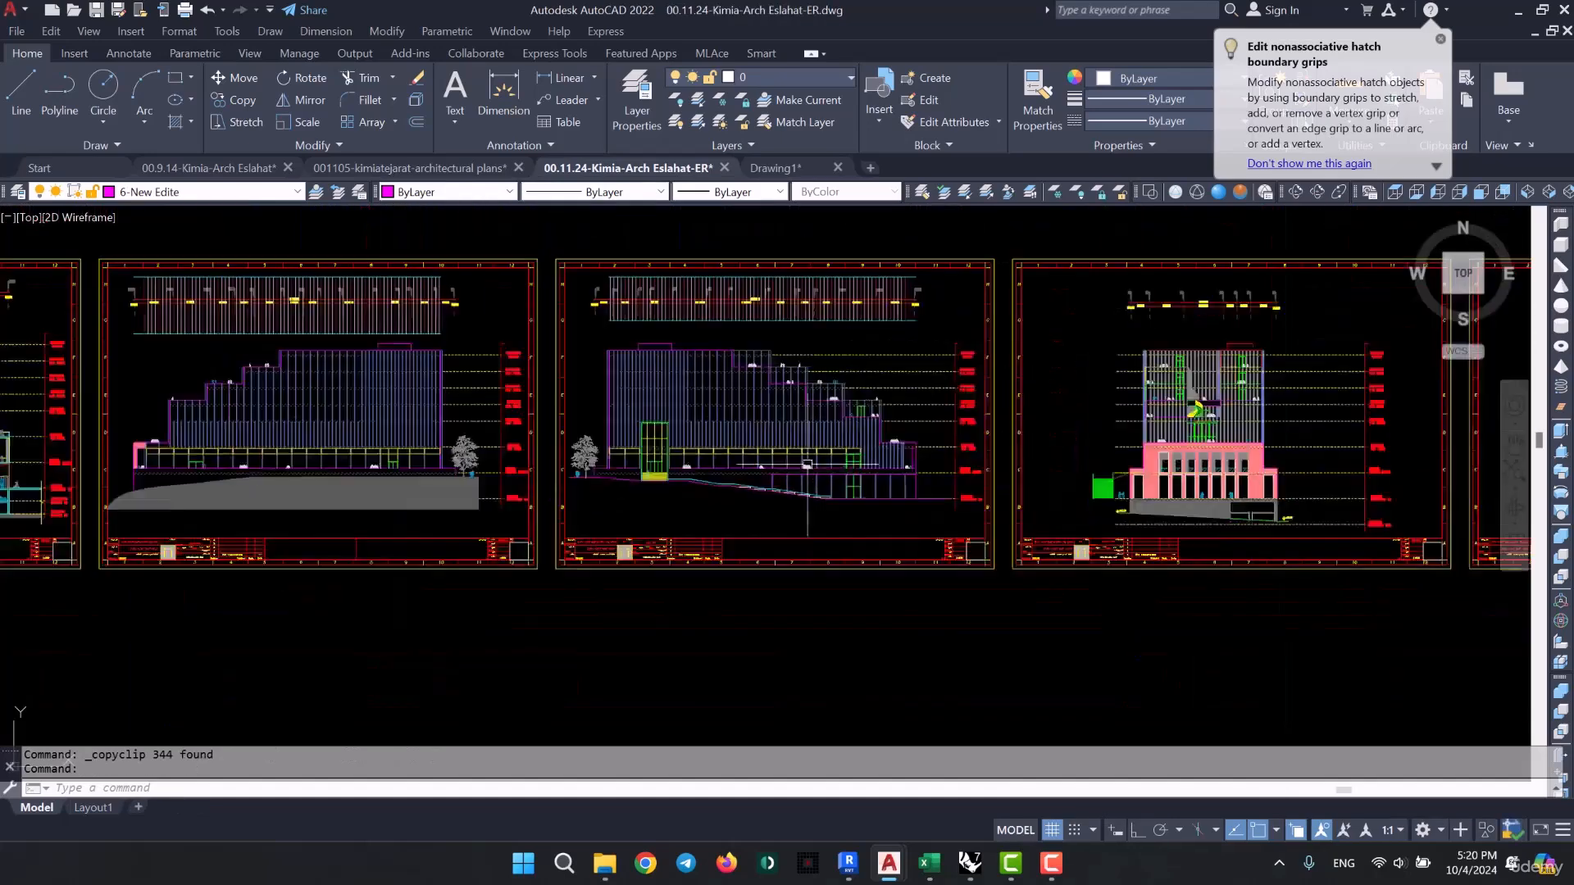
scroll(830, 385, "up", 2)
scroll(869, 324, "up", 4)
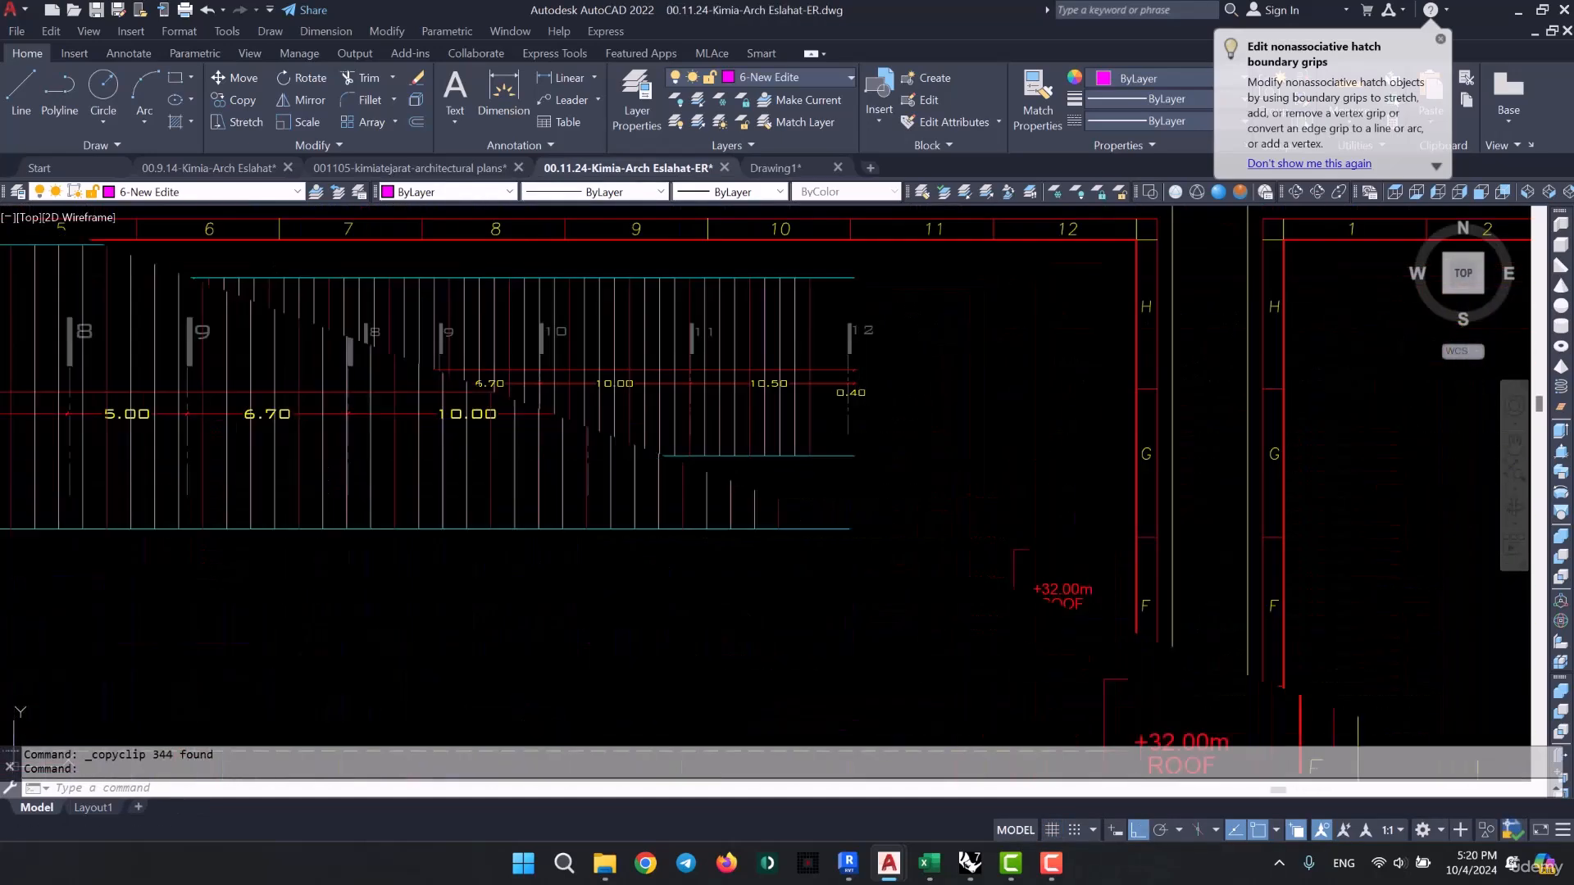
scroll(816, 351, "down", 1)
scroll(1016, 323, "down", 2)
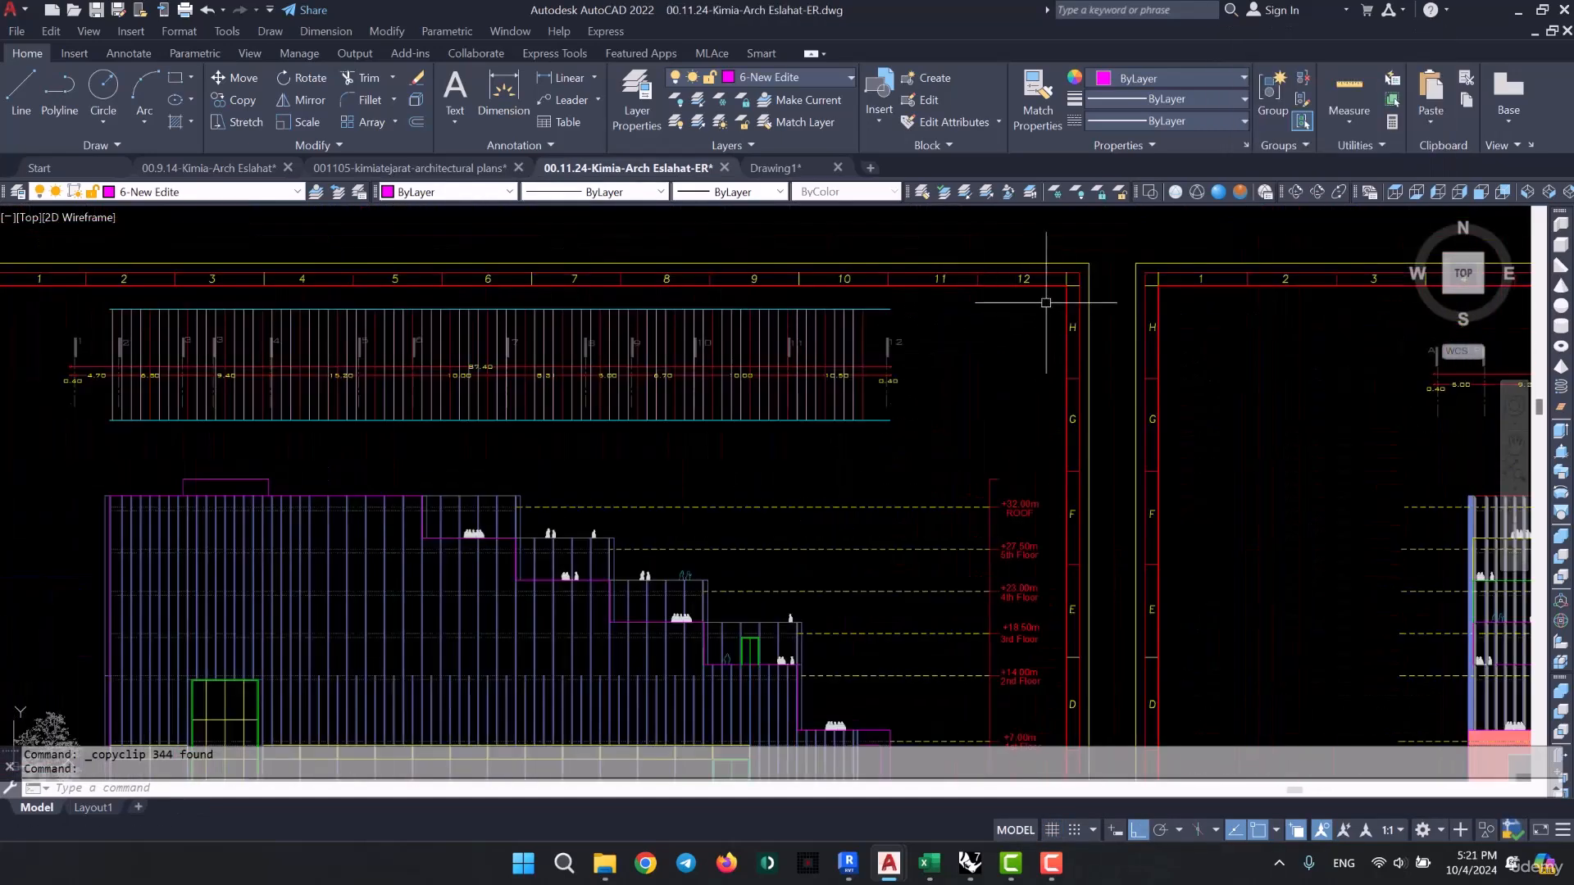
left_click(1054, 302)
scroll(808, 427, "up", 3)
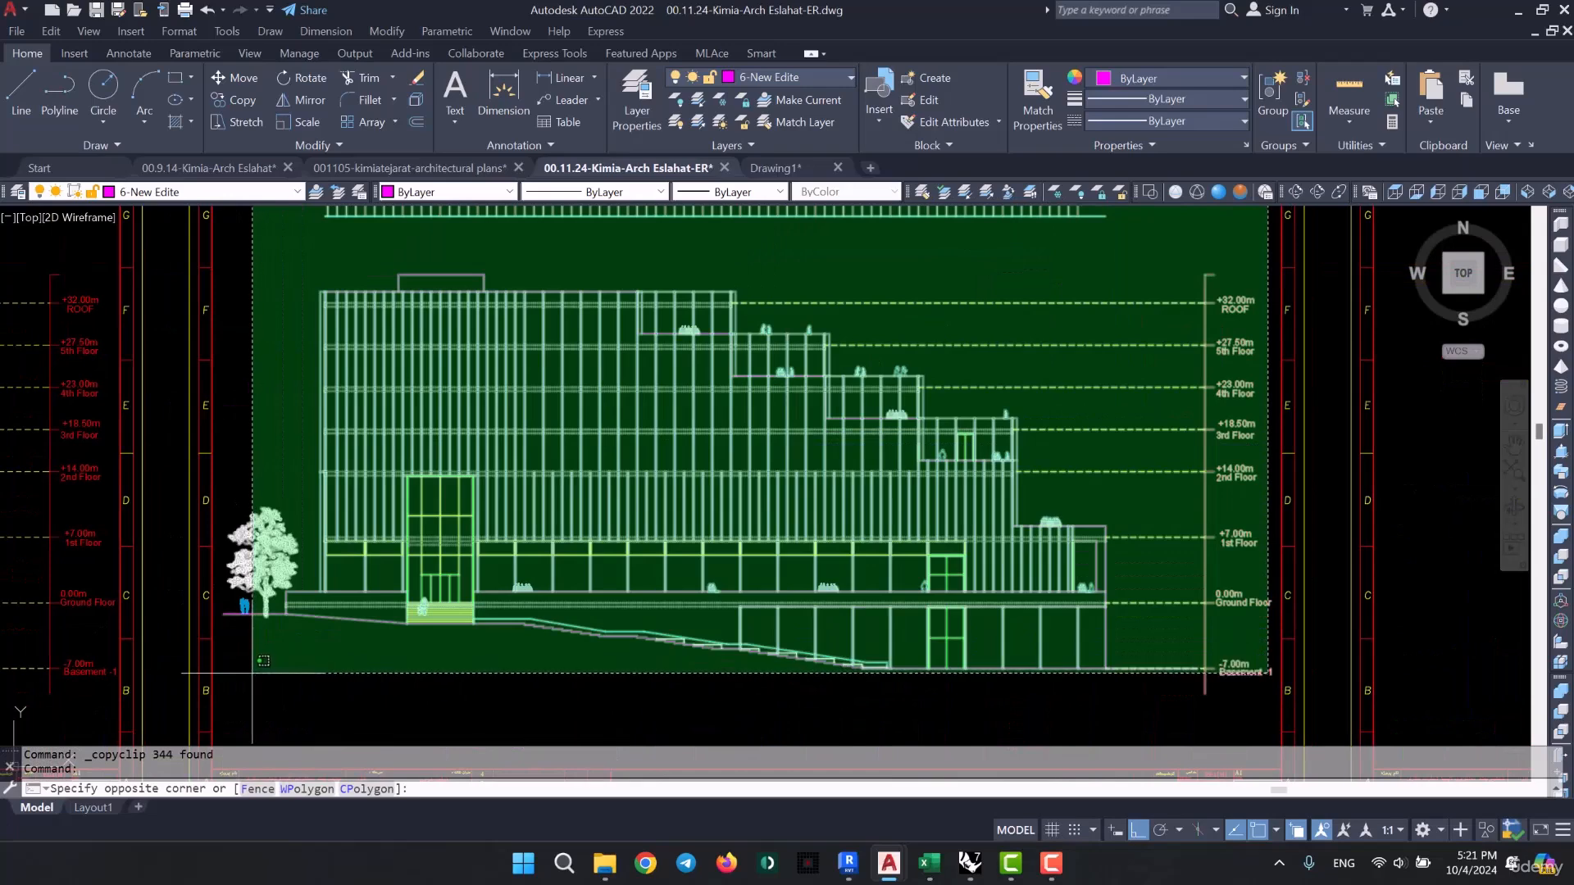
left_click(262, 666)
key("ctrl+c")
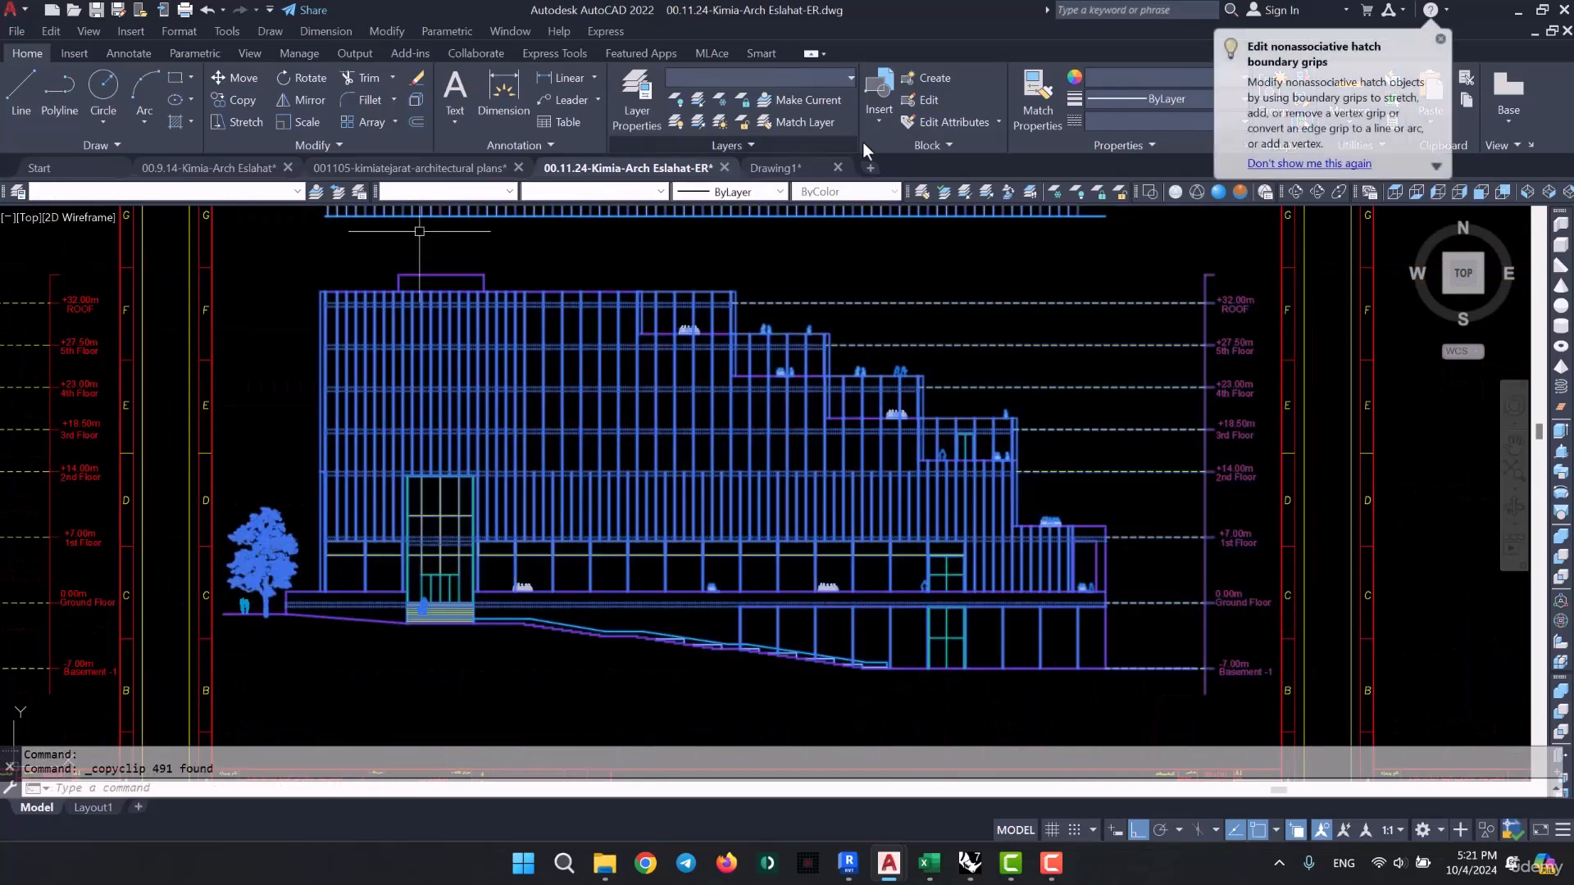
- Clear Drawing1 and paste the copied elevation with its grid strip near the origin
left_click(774, 168)
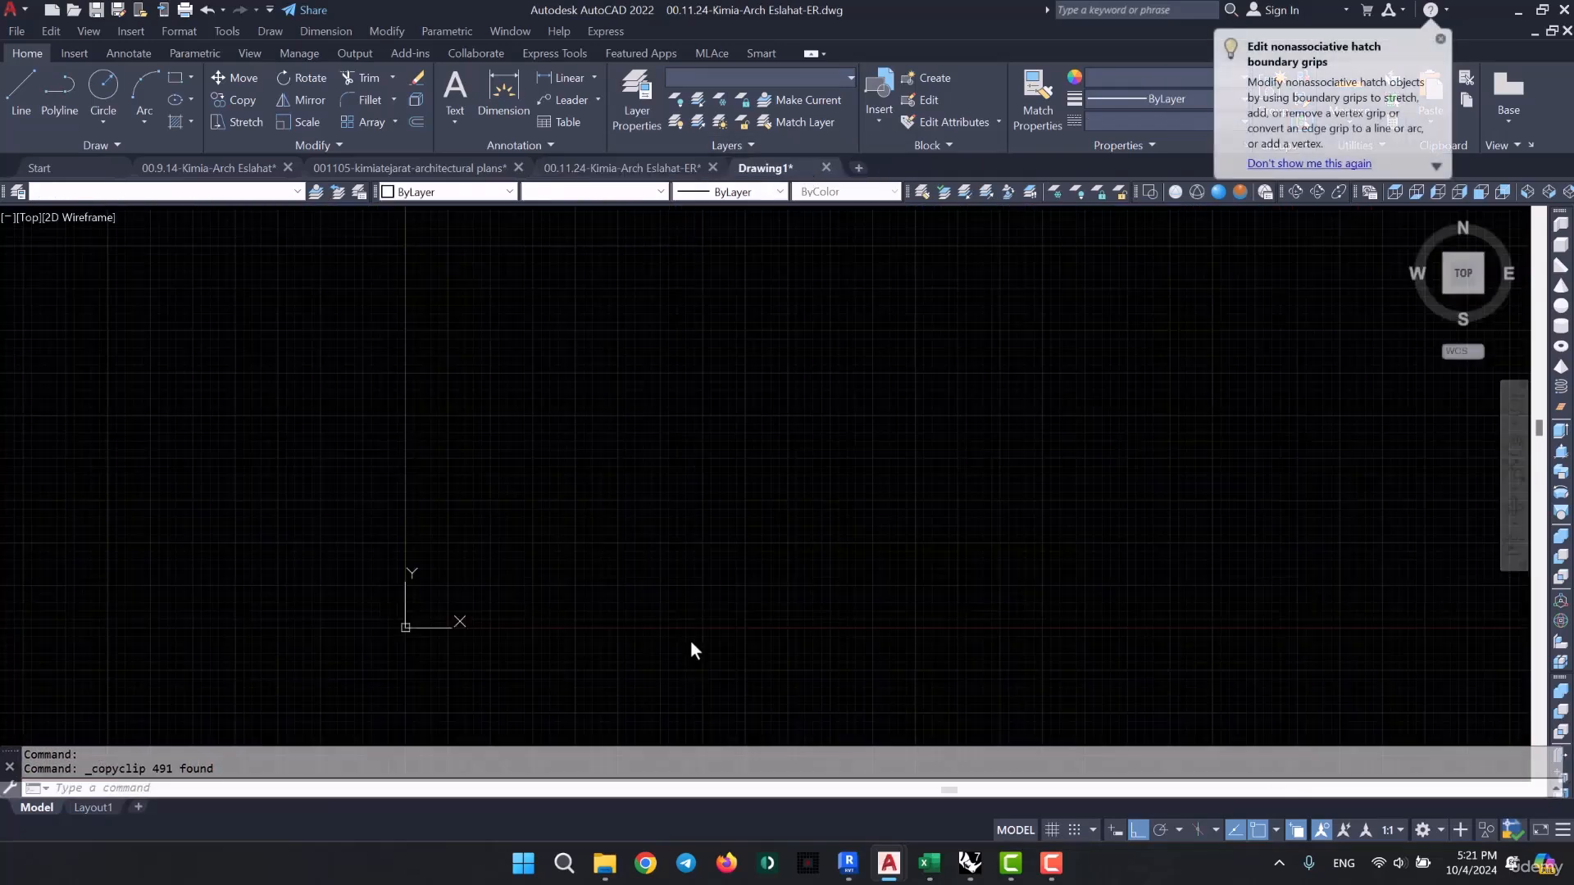
key("ctrl+a")
key("Delete")
key("ctrl+v")
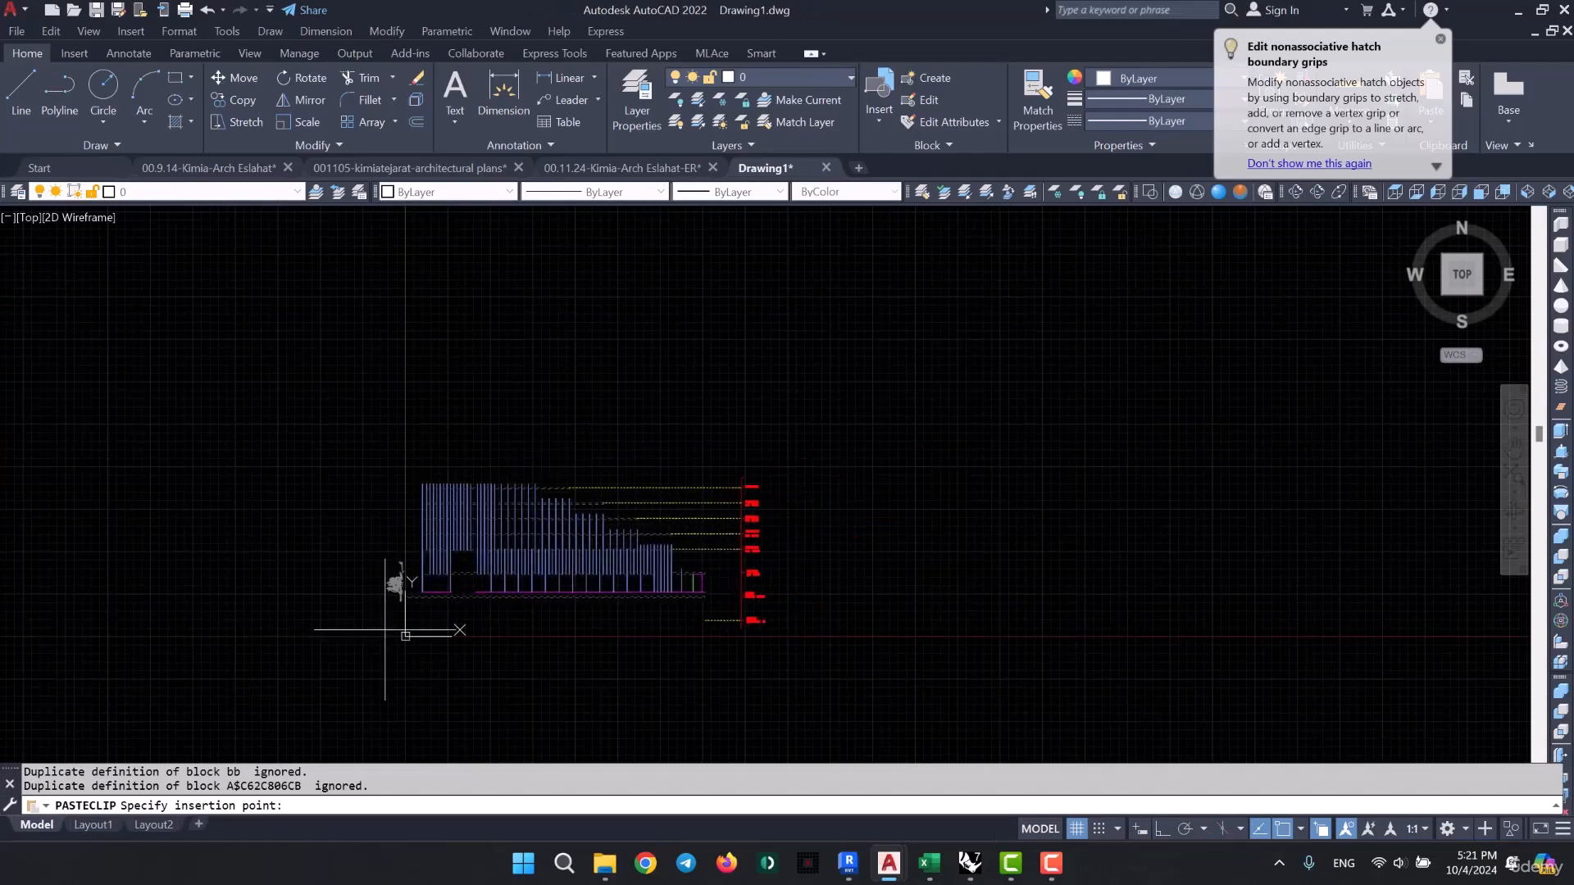
left_click(416, 637)
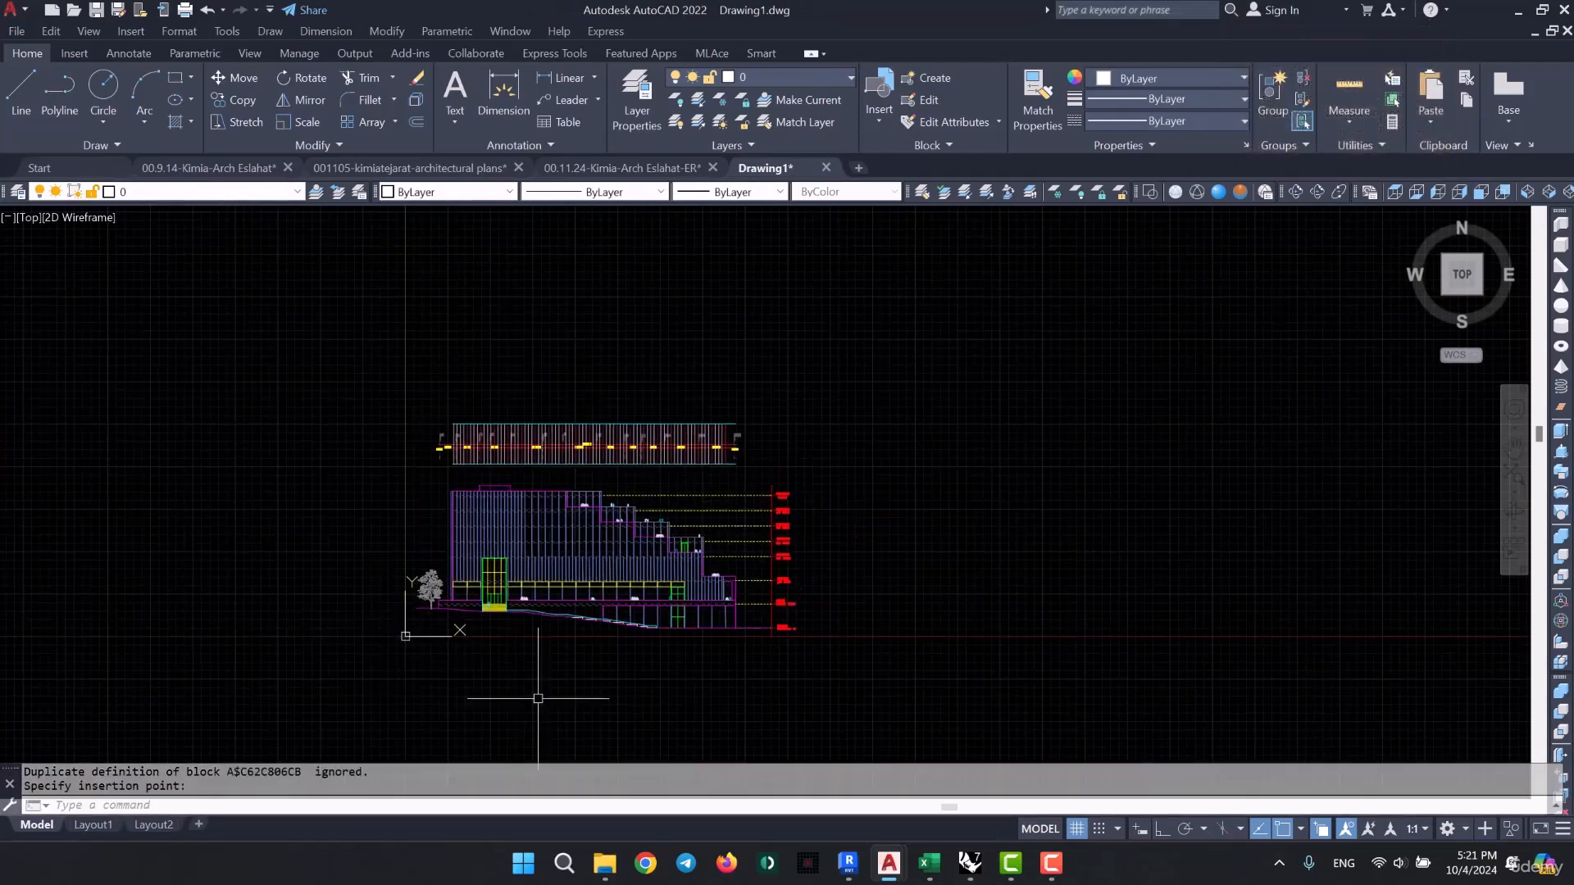
scroll(524, 639, "down", 4)
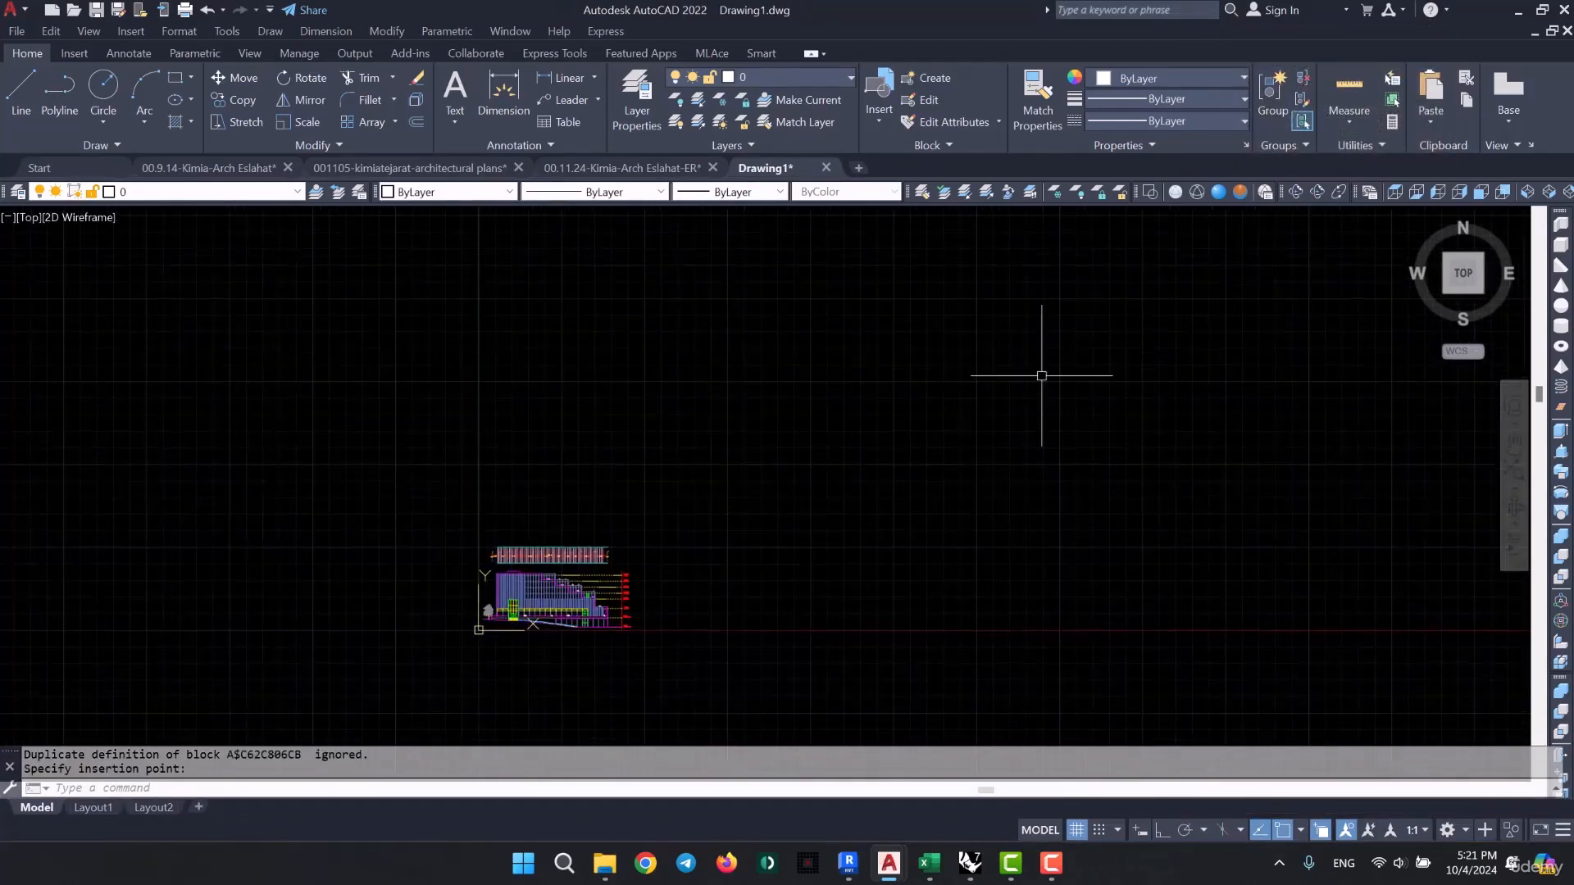
left_click(1307, 250)
left_click(1017, 400)
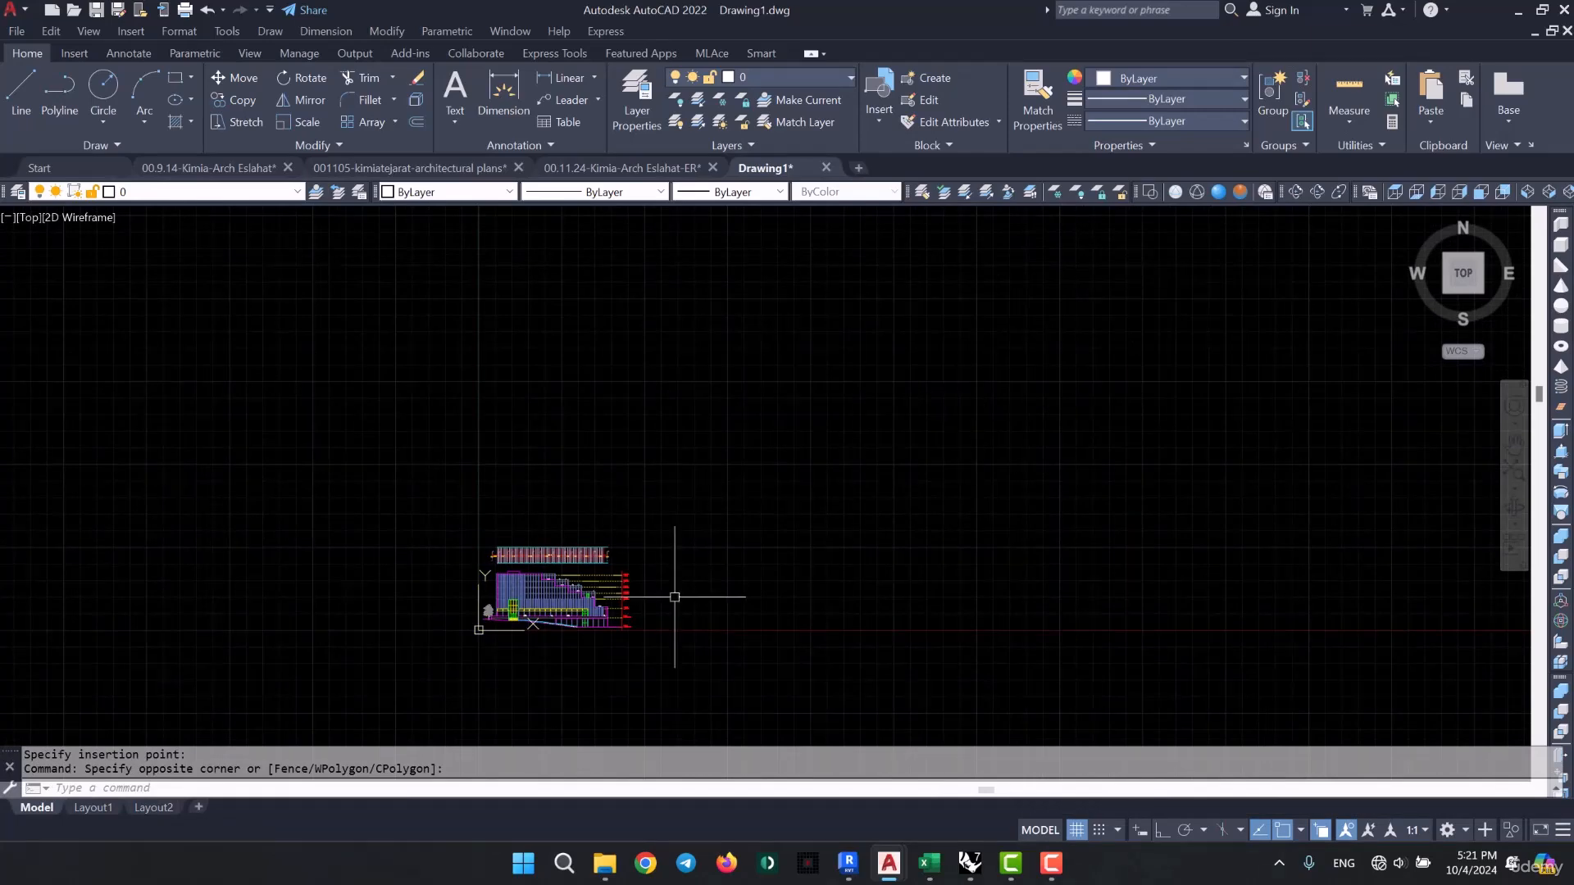
scroll(525, 630, "up", 5)
middle_click_drag(501, 594, 488, 638)
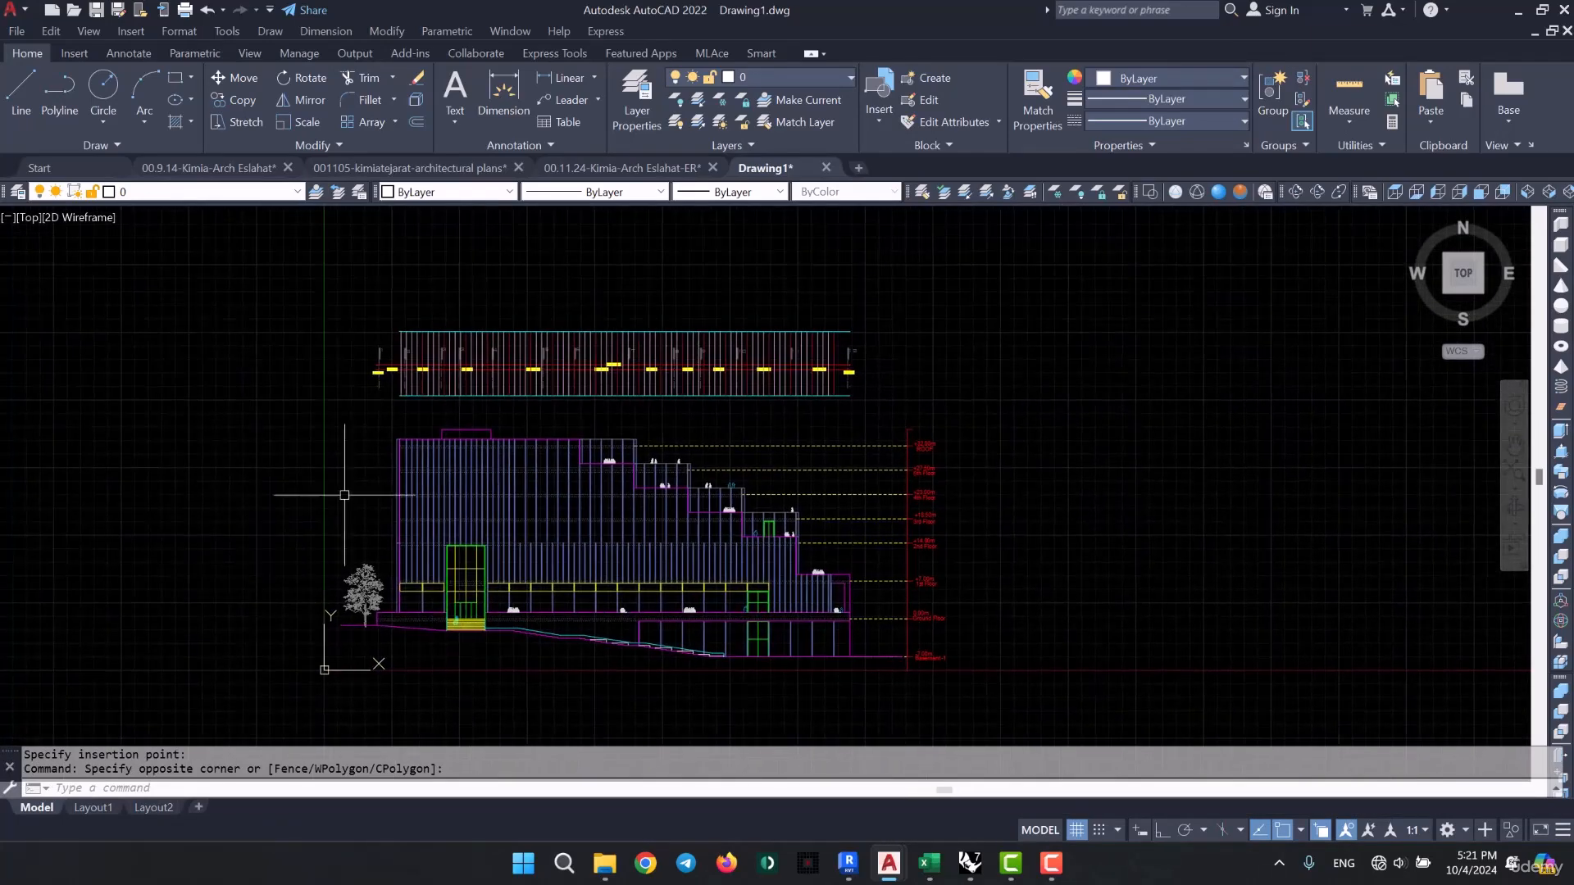
- Erase the vertical mullion lines and the upper border line from the strip above the elevation, keeping the grids and dimensions
scroll(742, 332, "up", 3)
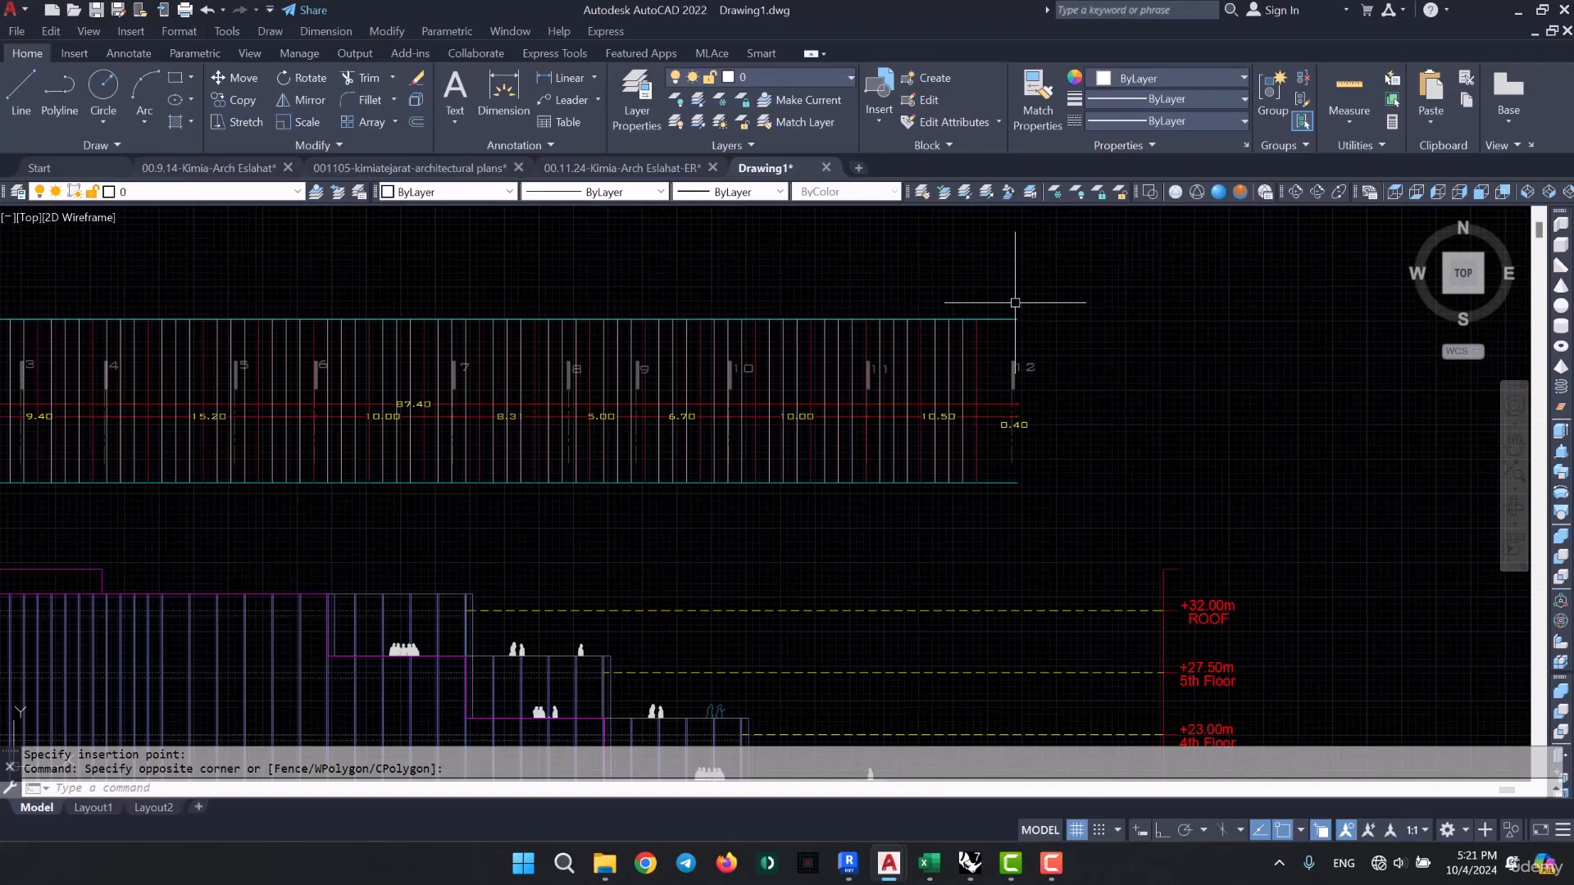
left_click(1086, 289)
middle_click_drag(491, 353, 1116, 562)
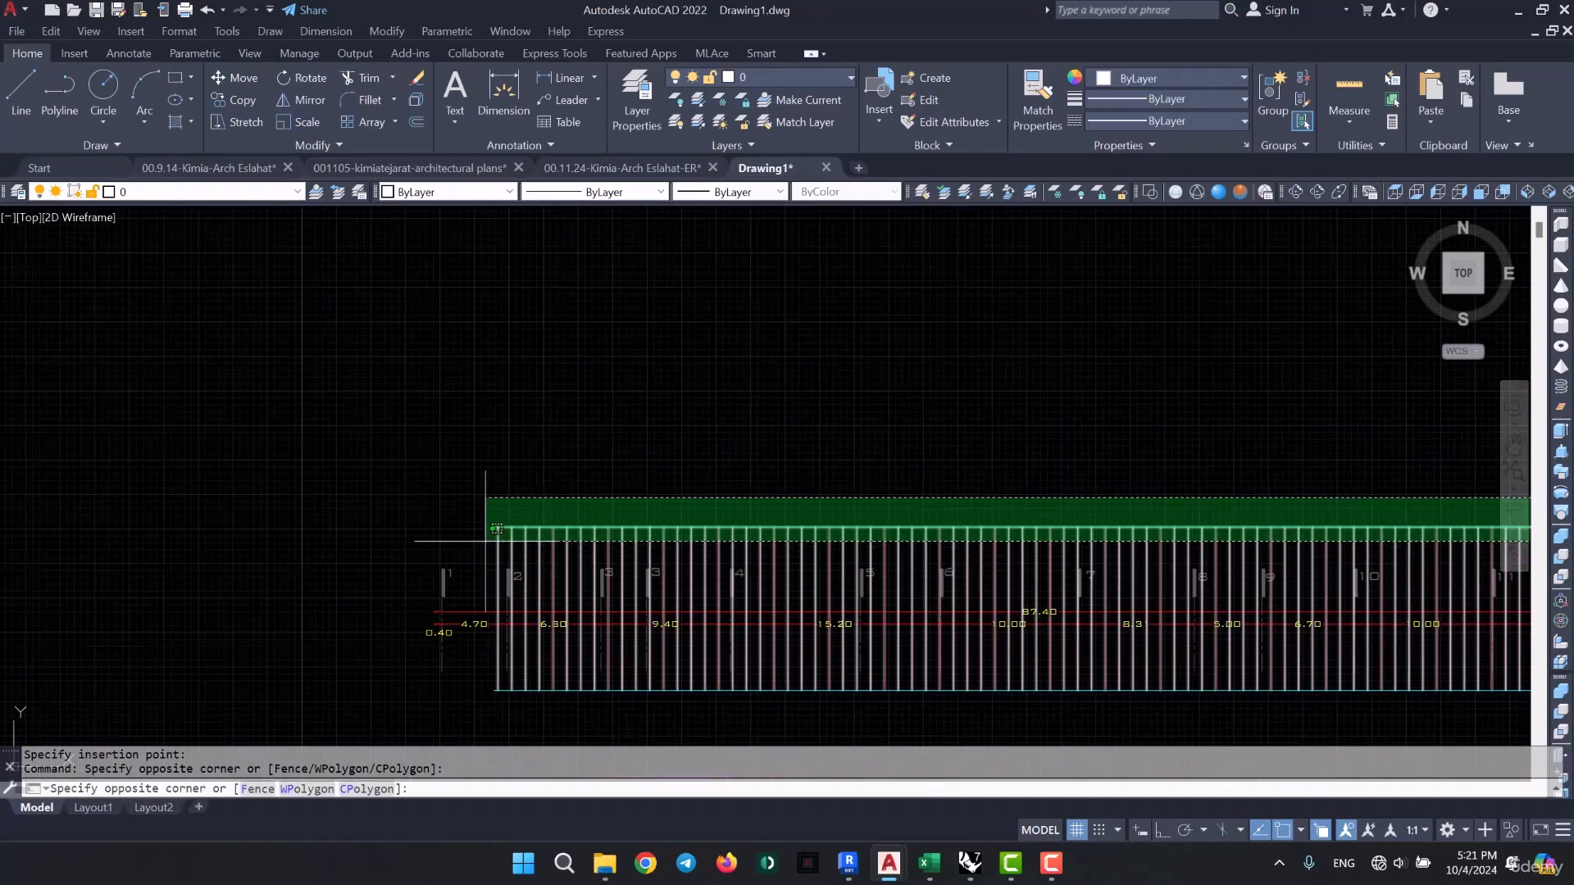
left_click(485, 541)
key("Delete")
scroll(519, 467, "down", 3)
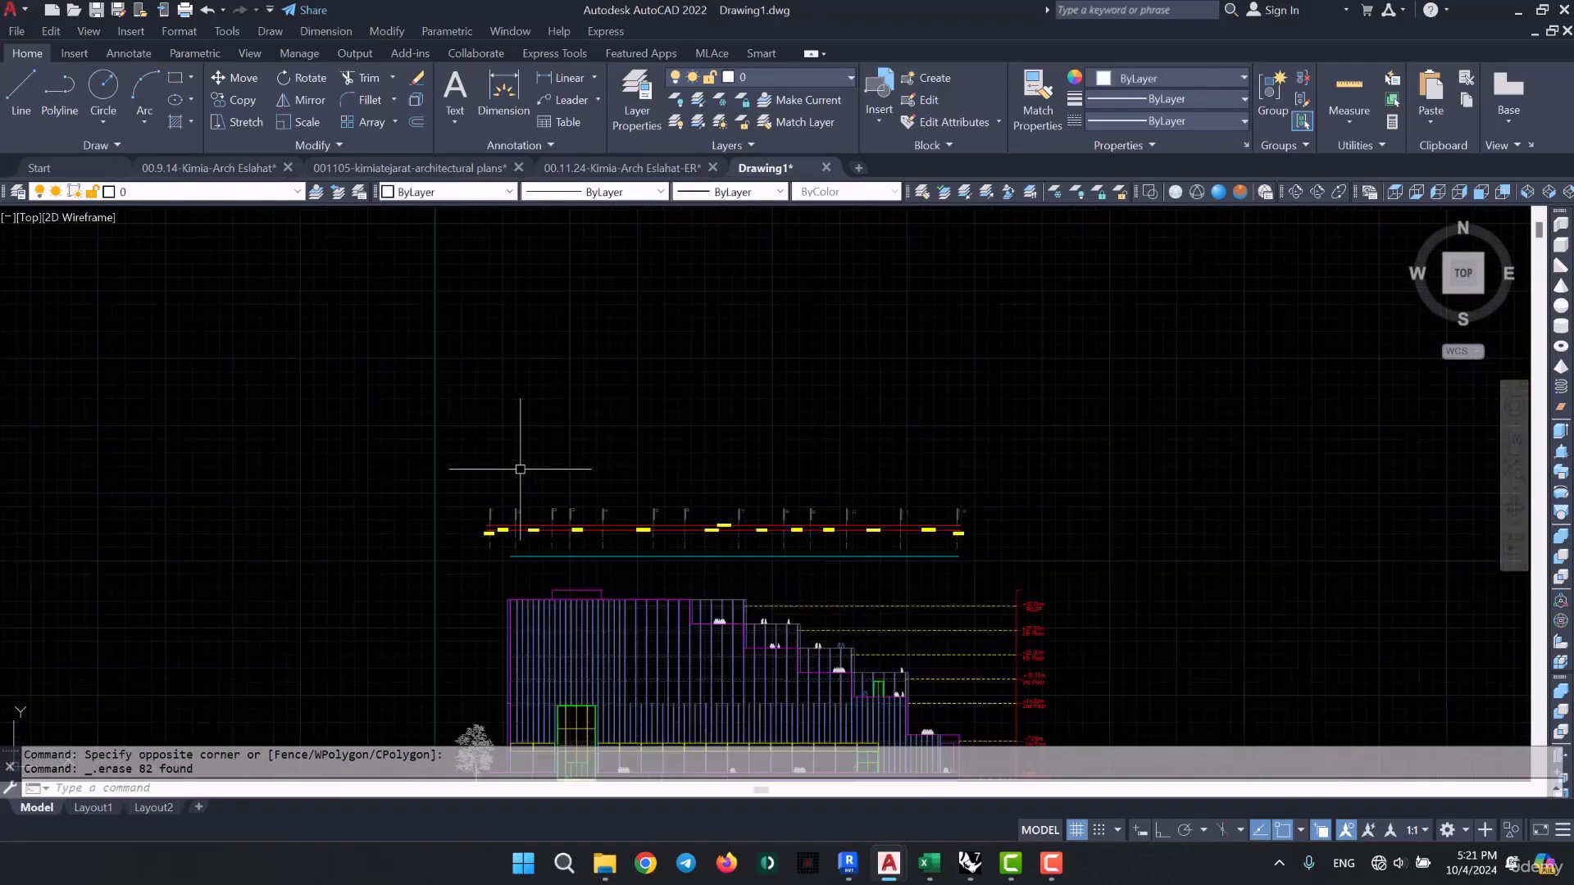
- Erase the remaining horizontal cyan line between the grid dimensions and the building
scroll(871, 569, "up", 3)
scroll(960, 493, "up", 2)
left_click(901, 529)
key("Delete")
scroll(853, 520, "down", 4)
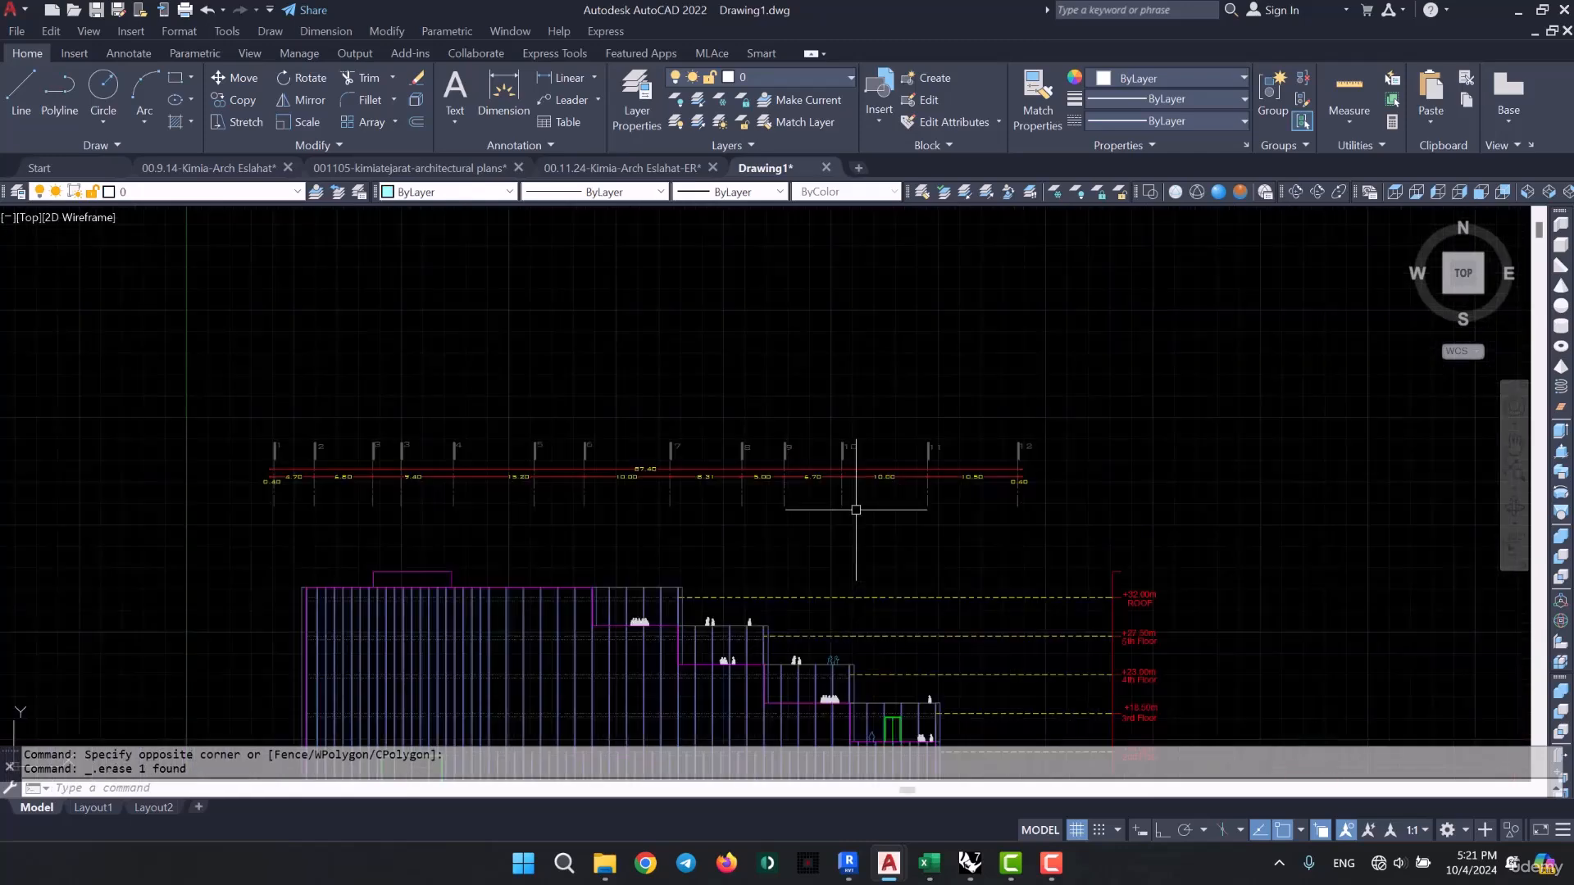
- Erase the tree beside the entrance end of the elevation
scroll(906, 457, "up", 2)
scroll(393, 573, "up", 1)
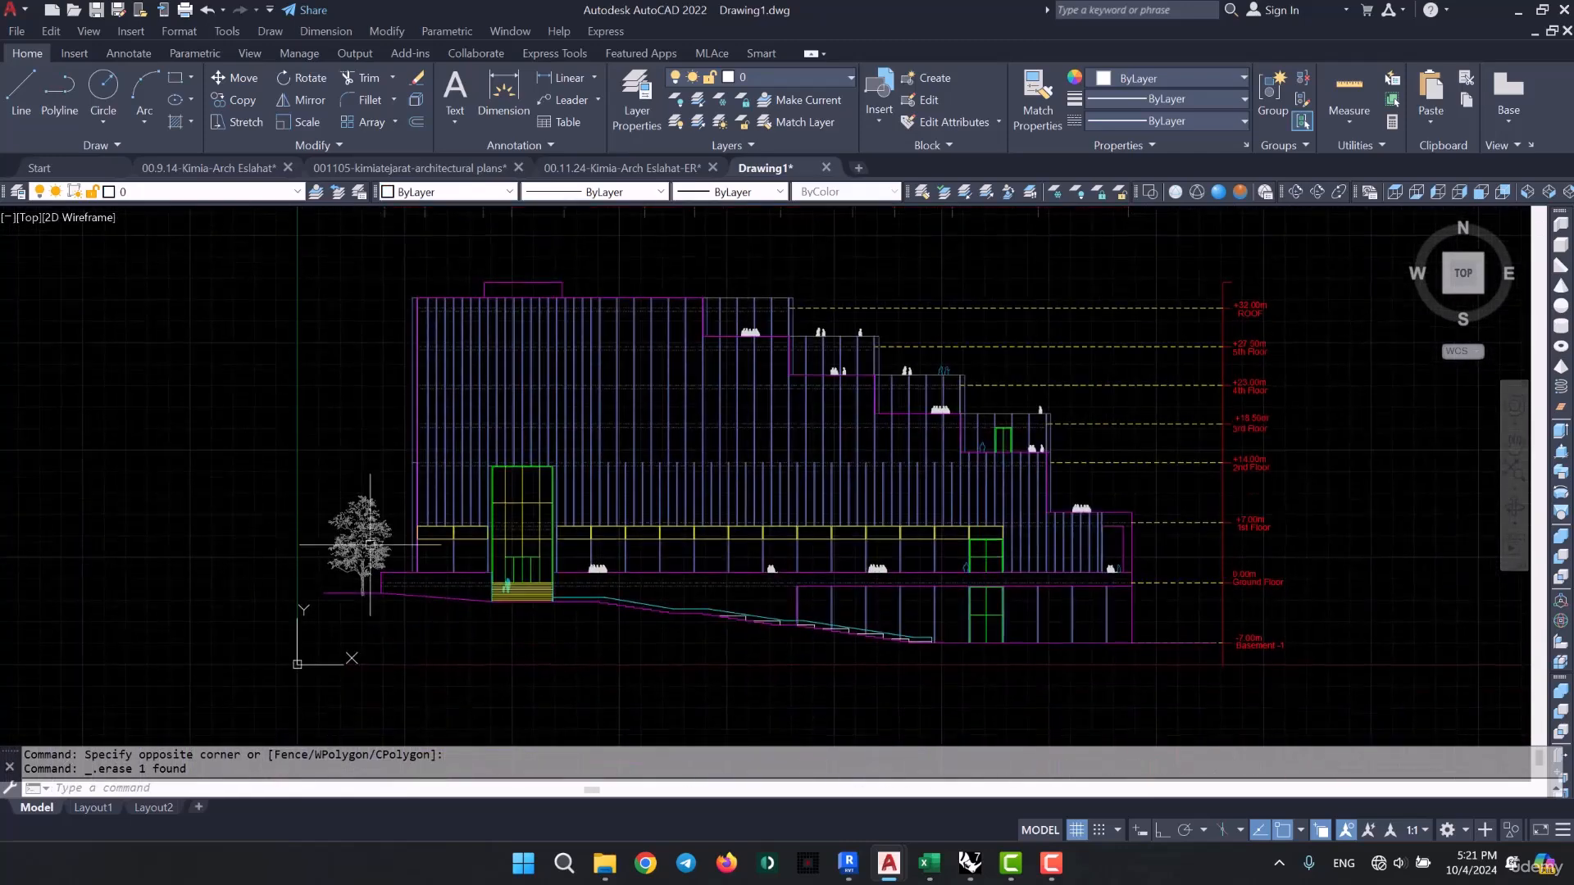
scroll(393, 574, "up", 3)
left_click(298, 521)
key("Delete")
scroll(314, 521, "down", 5)
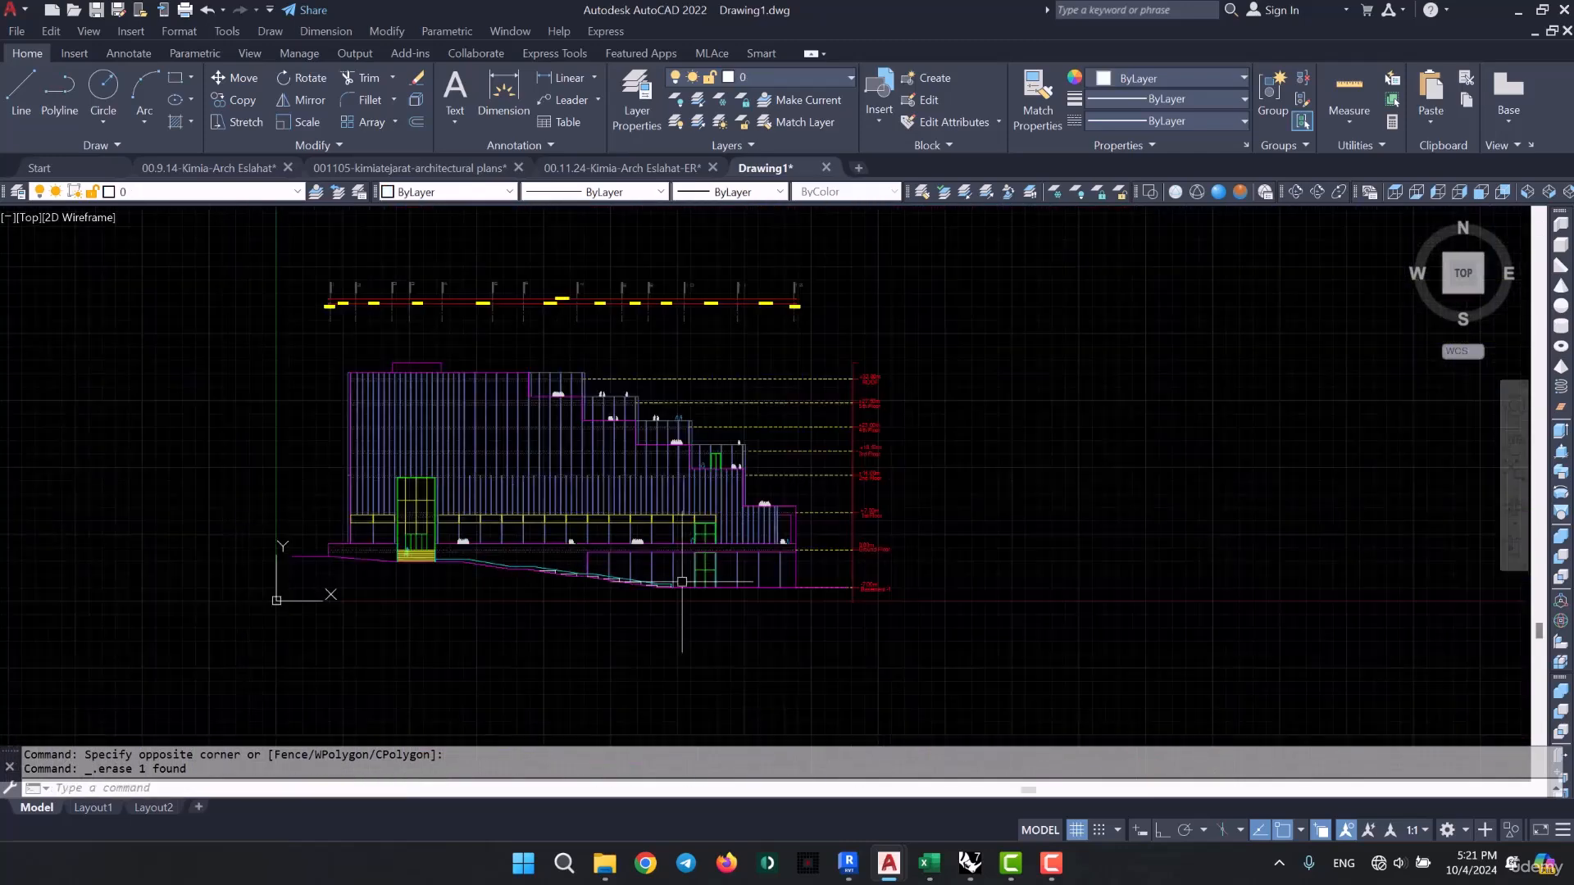
middle_click_drag(682, 582, 754, 643)
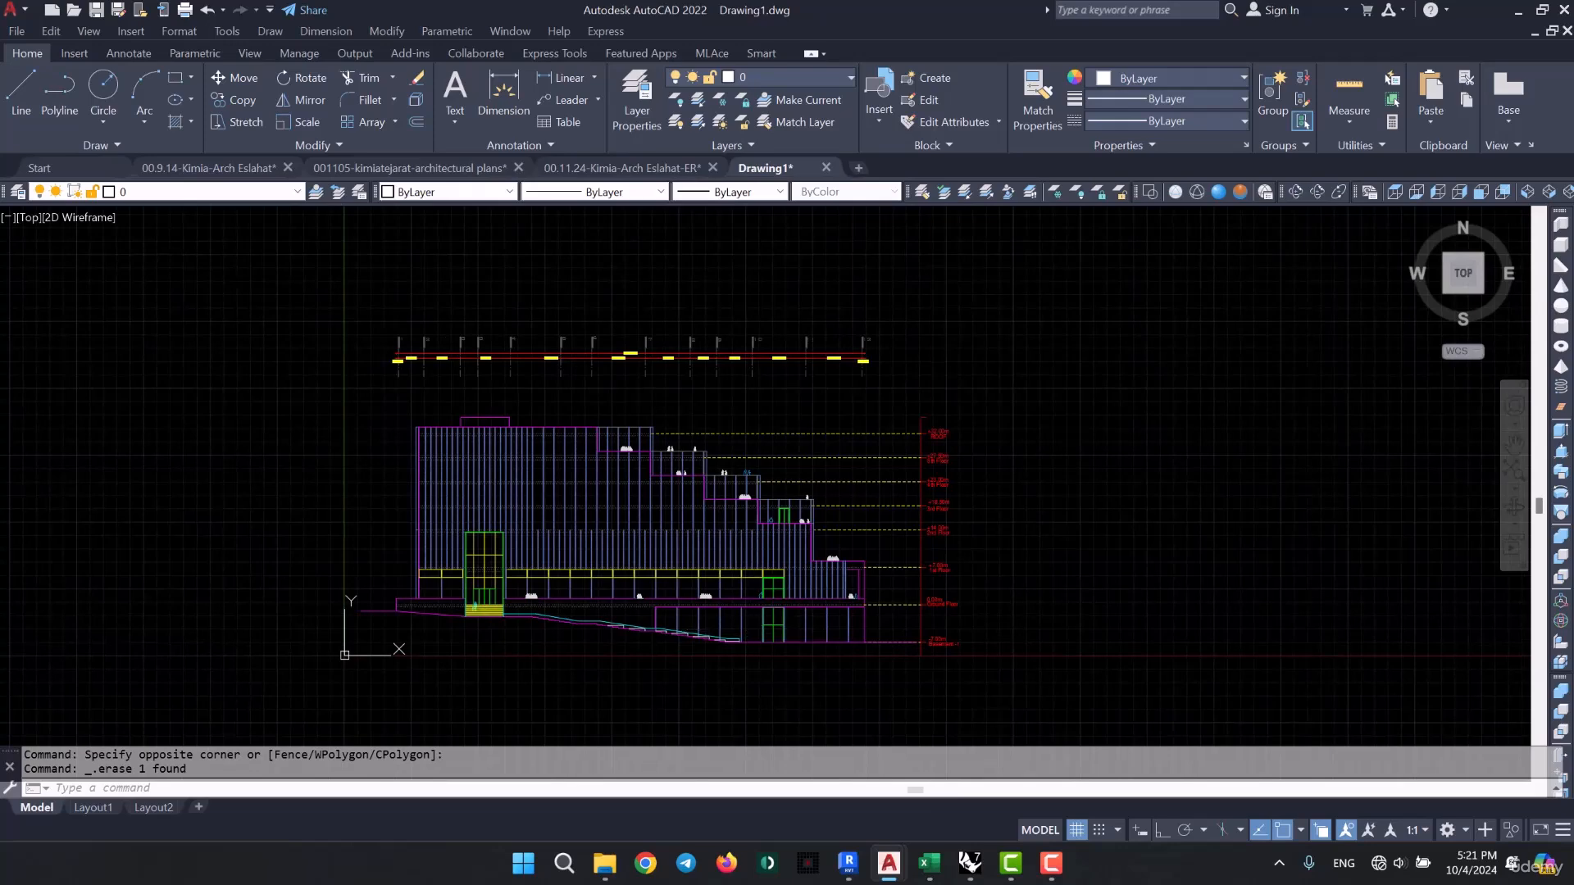
- Save the drawing as West Elev in the BIMITO project's DWG To Revit folder and switch to Revit
key("ctrl+s")
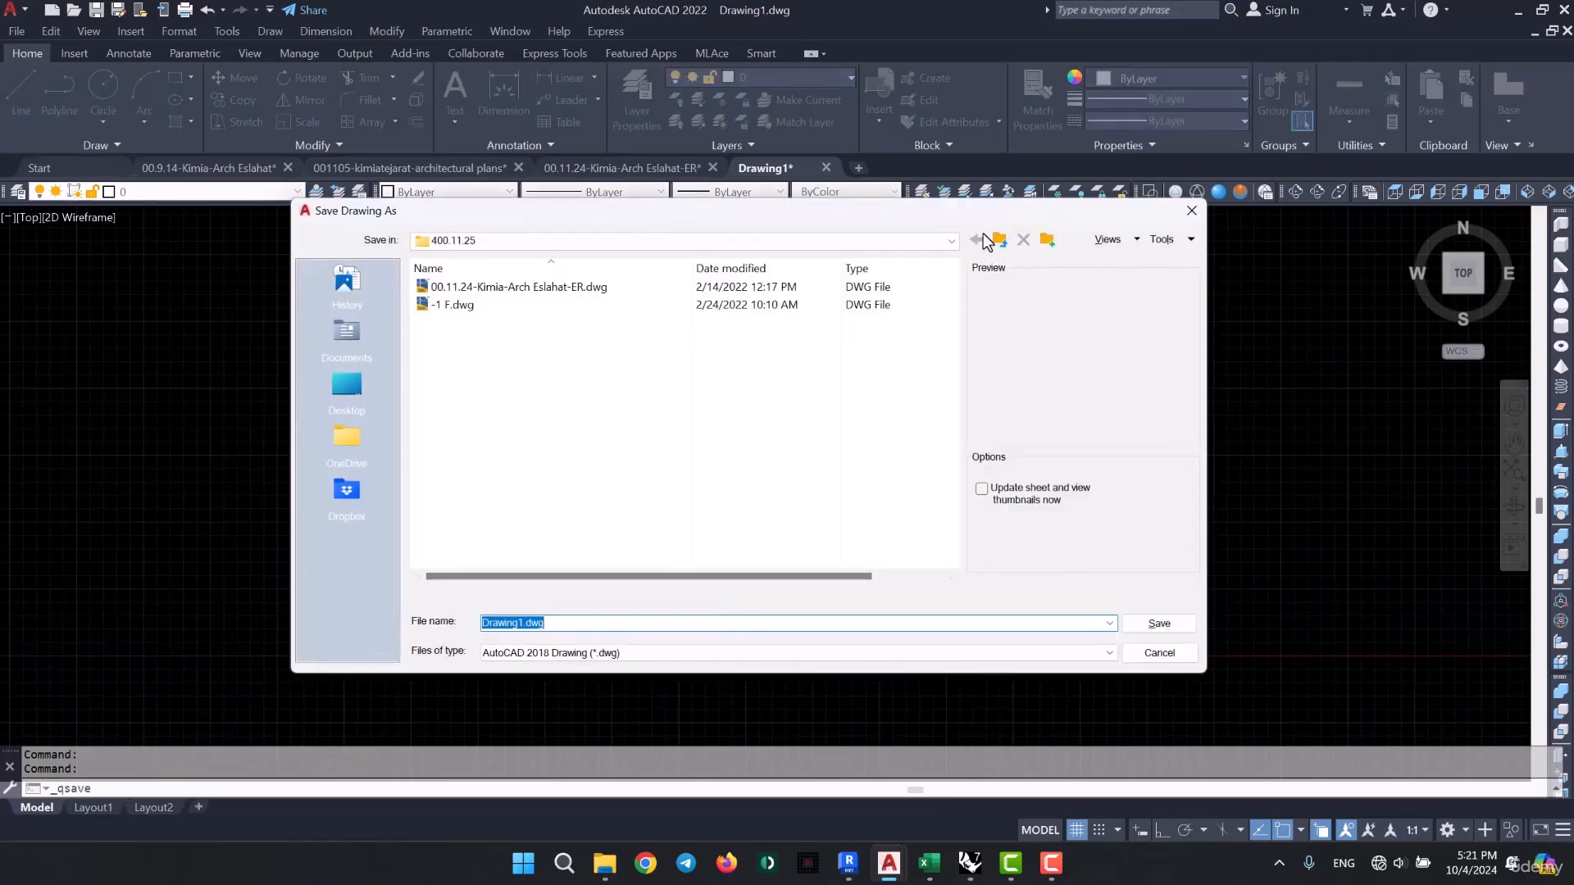
left_click(998, 241)
left_click(1003, 246)
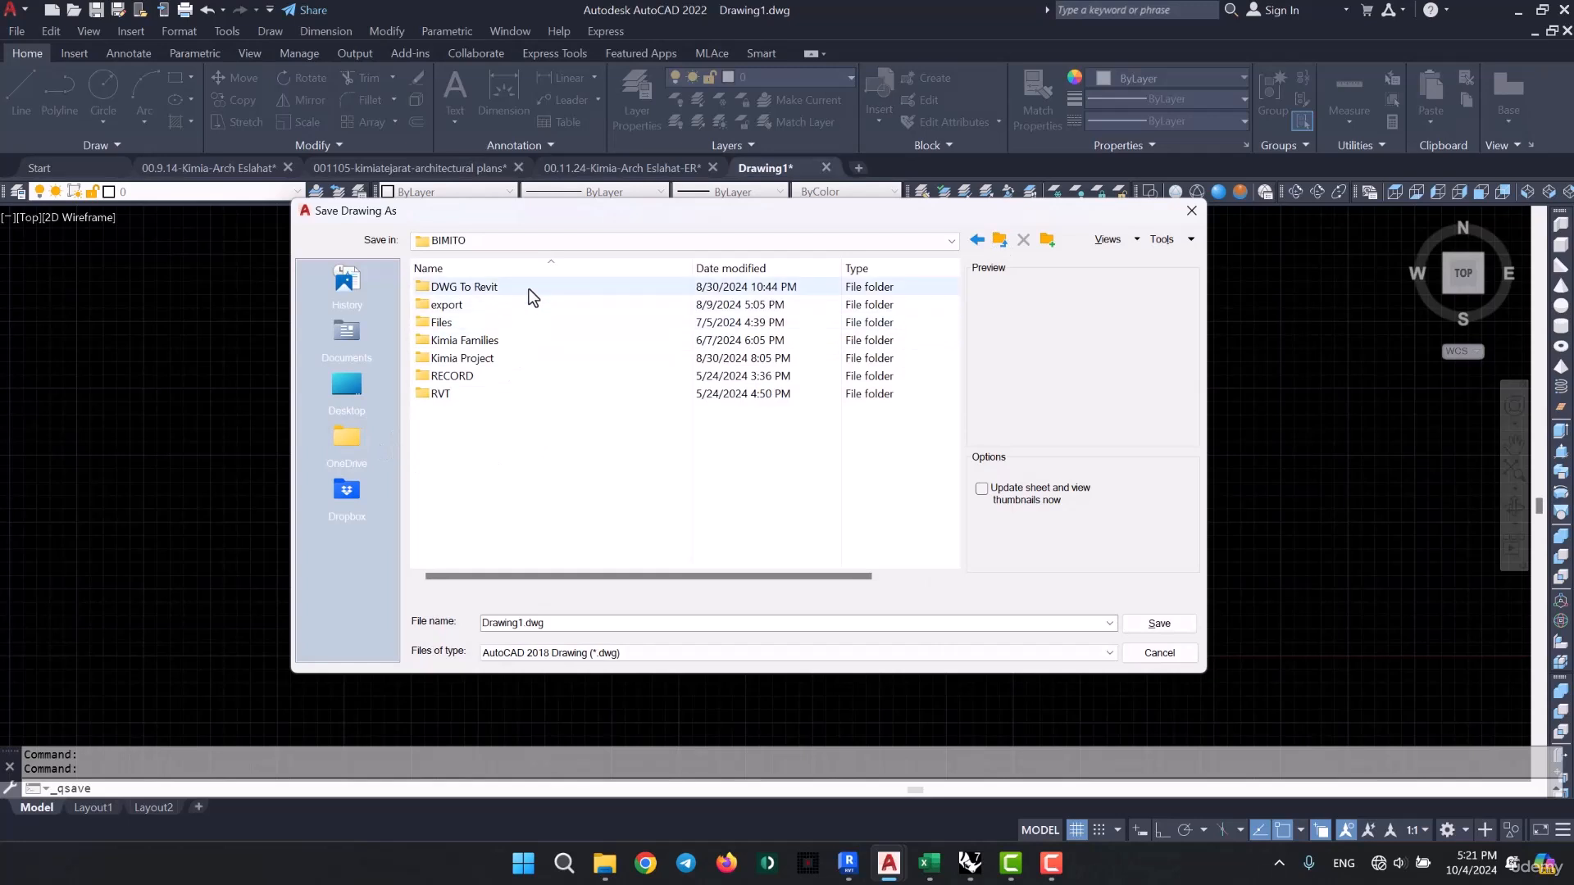
double_click(529, 289)
double_click(631, 623)
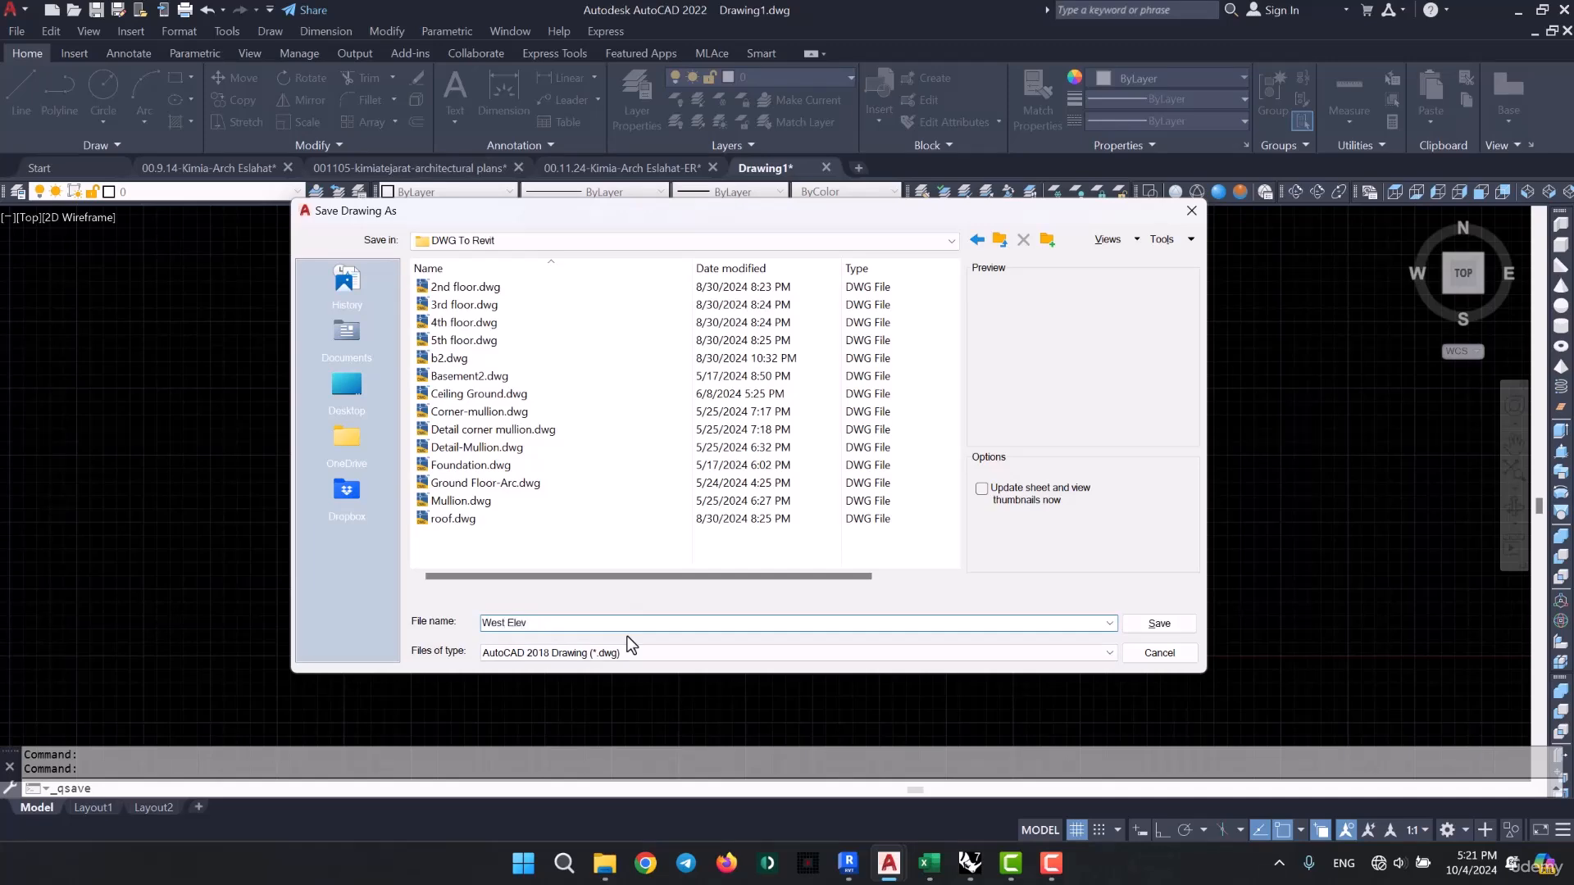
left_click(1162, 625)
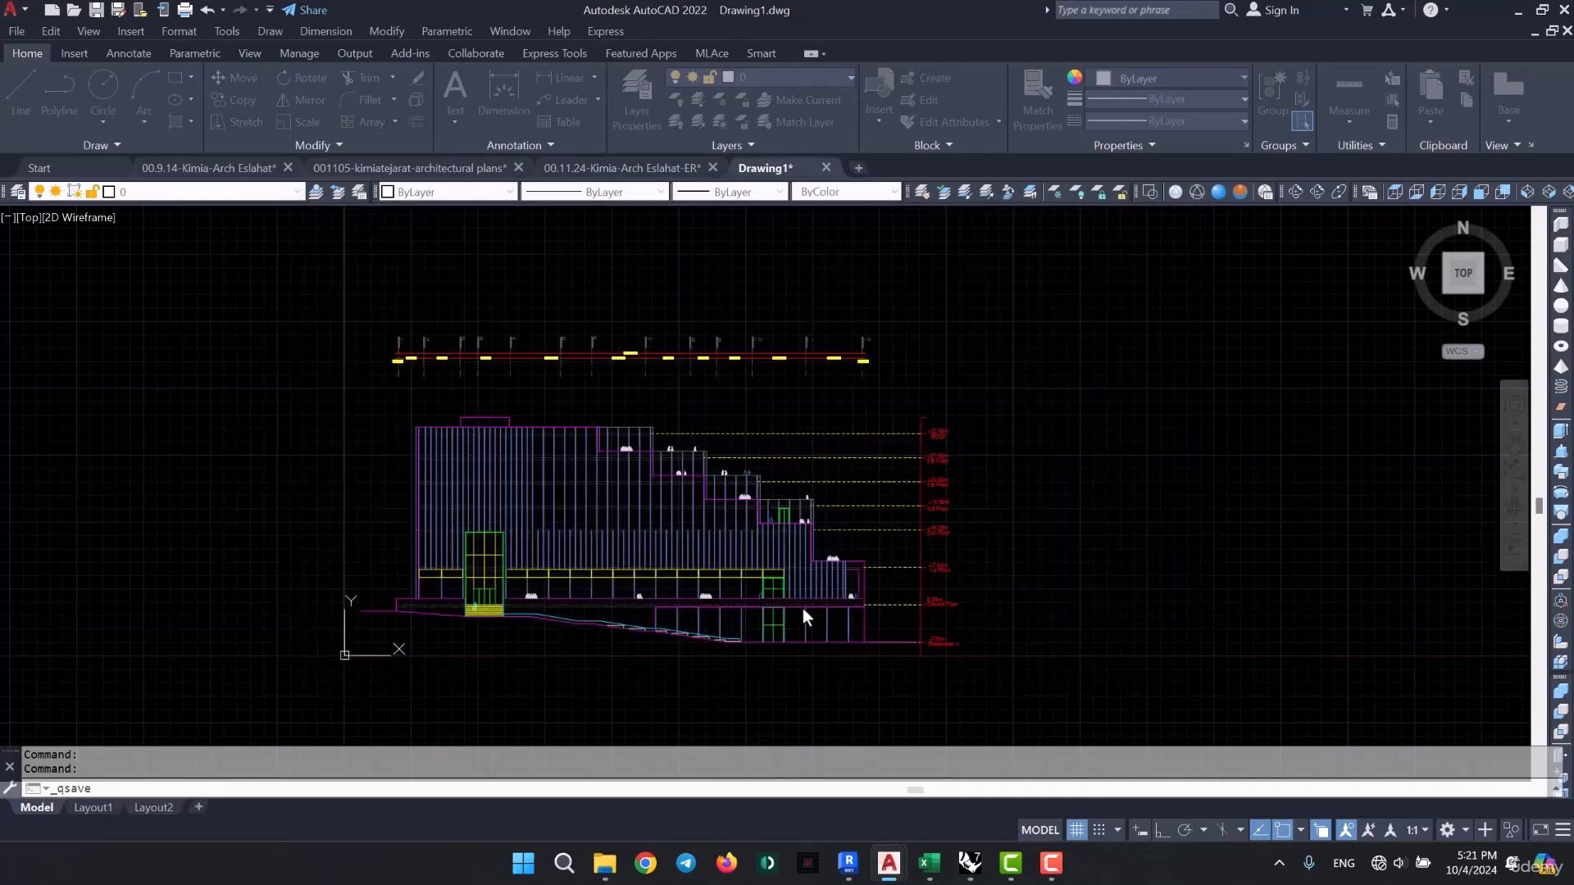
left_click(845, 867)
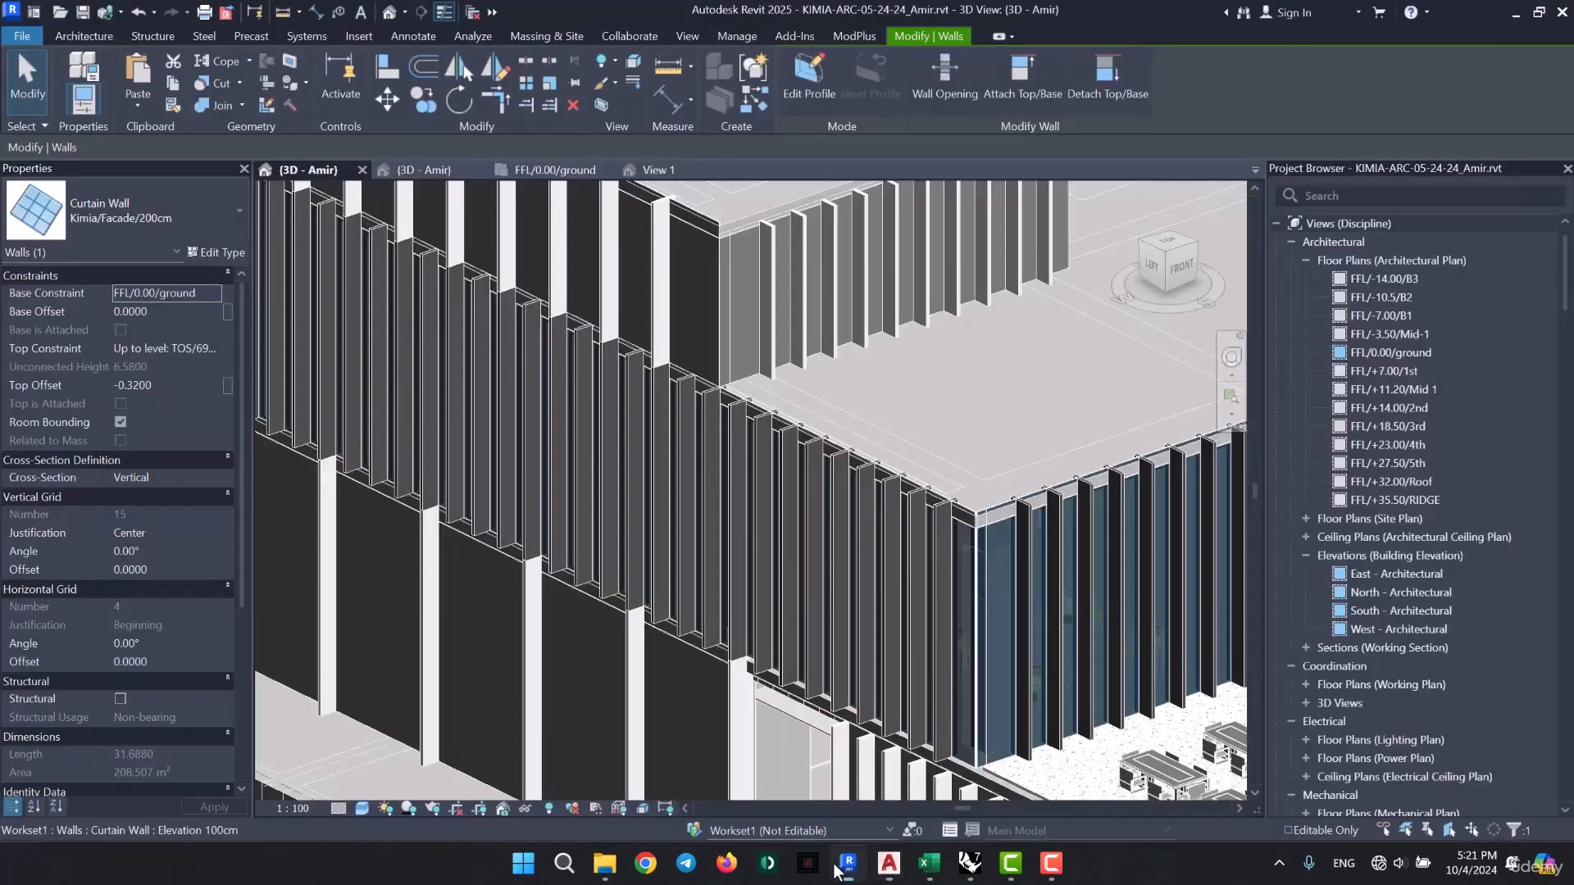
- Open the West - Architectural building elevation, dismiss the save reminder without saving, and clear the wall selection
scroll(1449, 559, "down", 3)
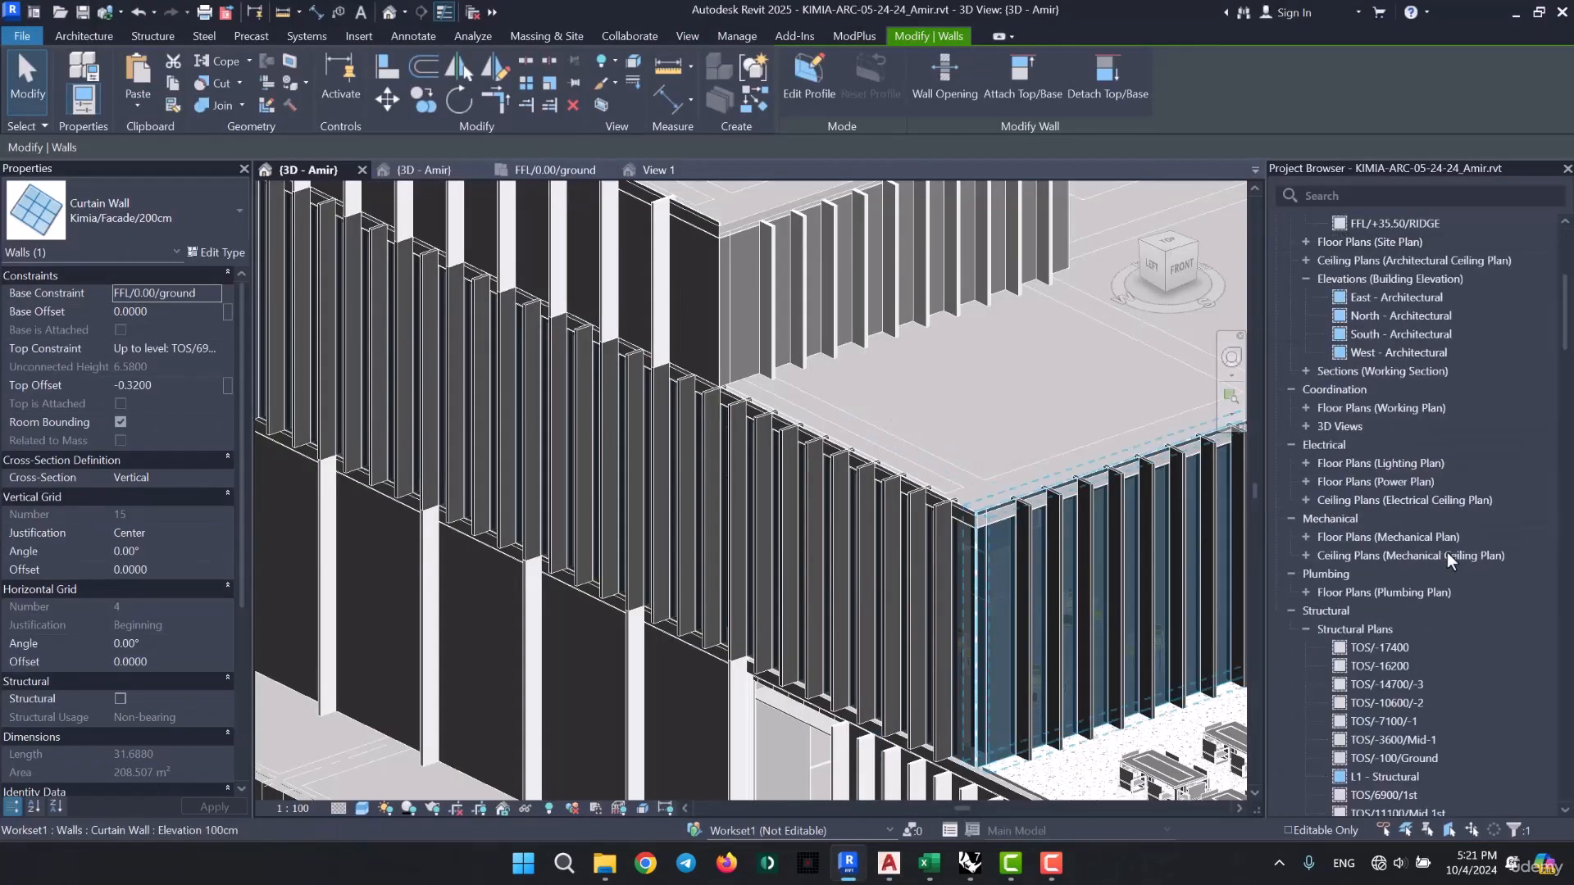
left_click(1399, 354)
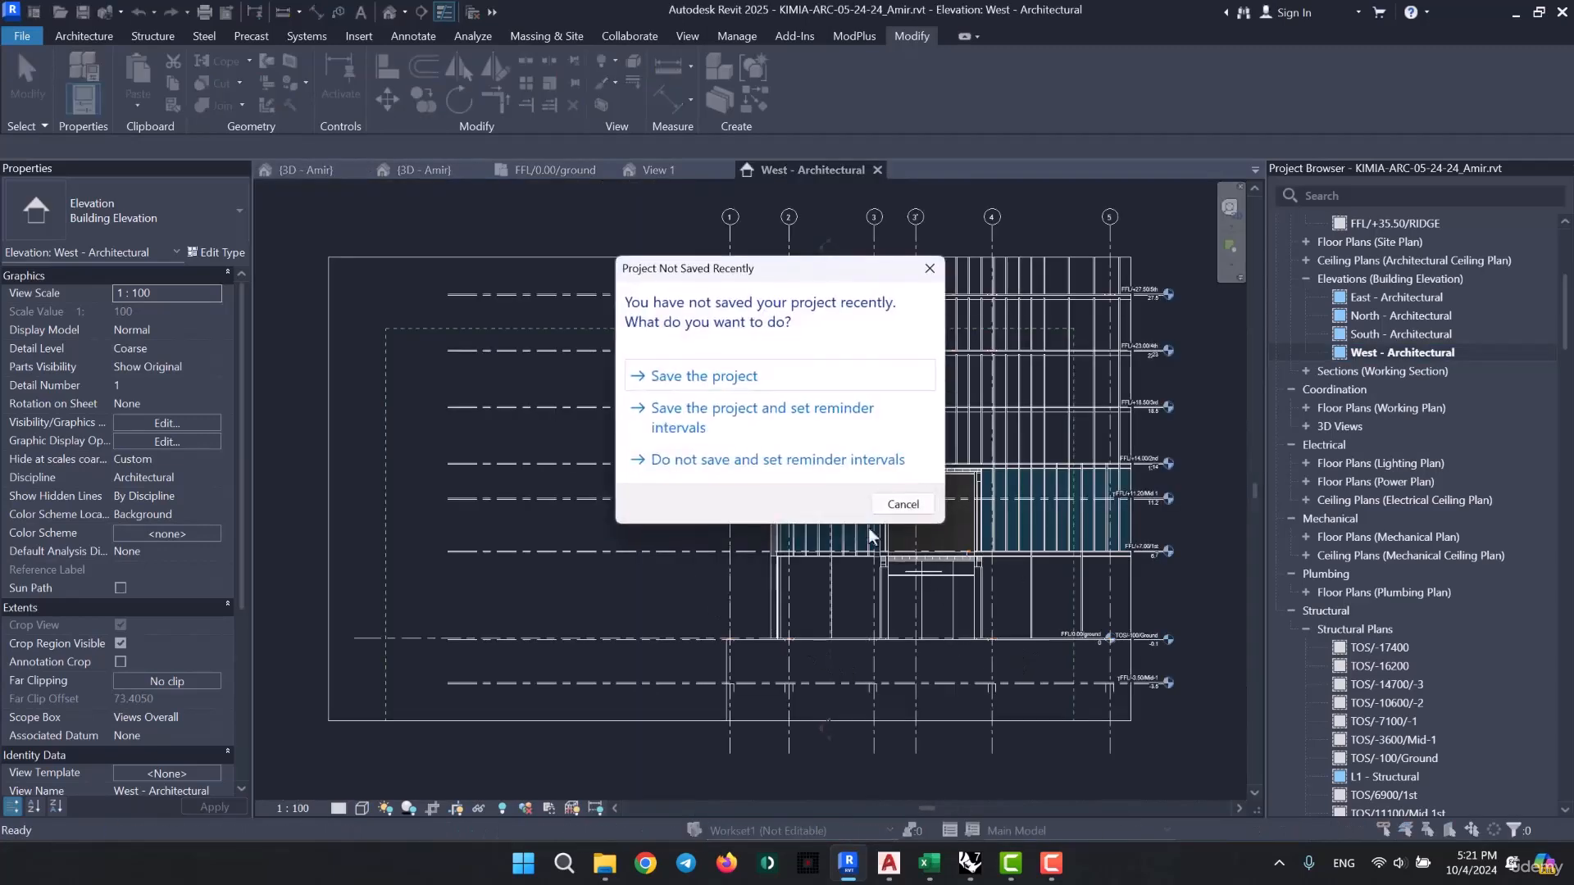
left_click(905, 501)
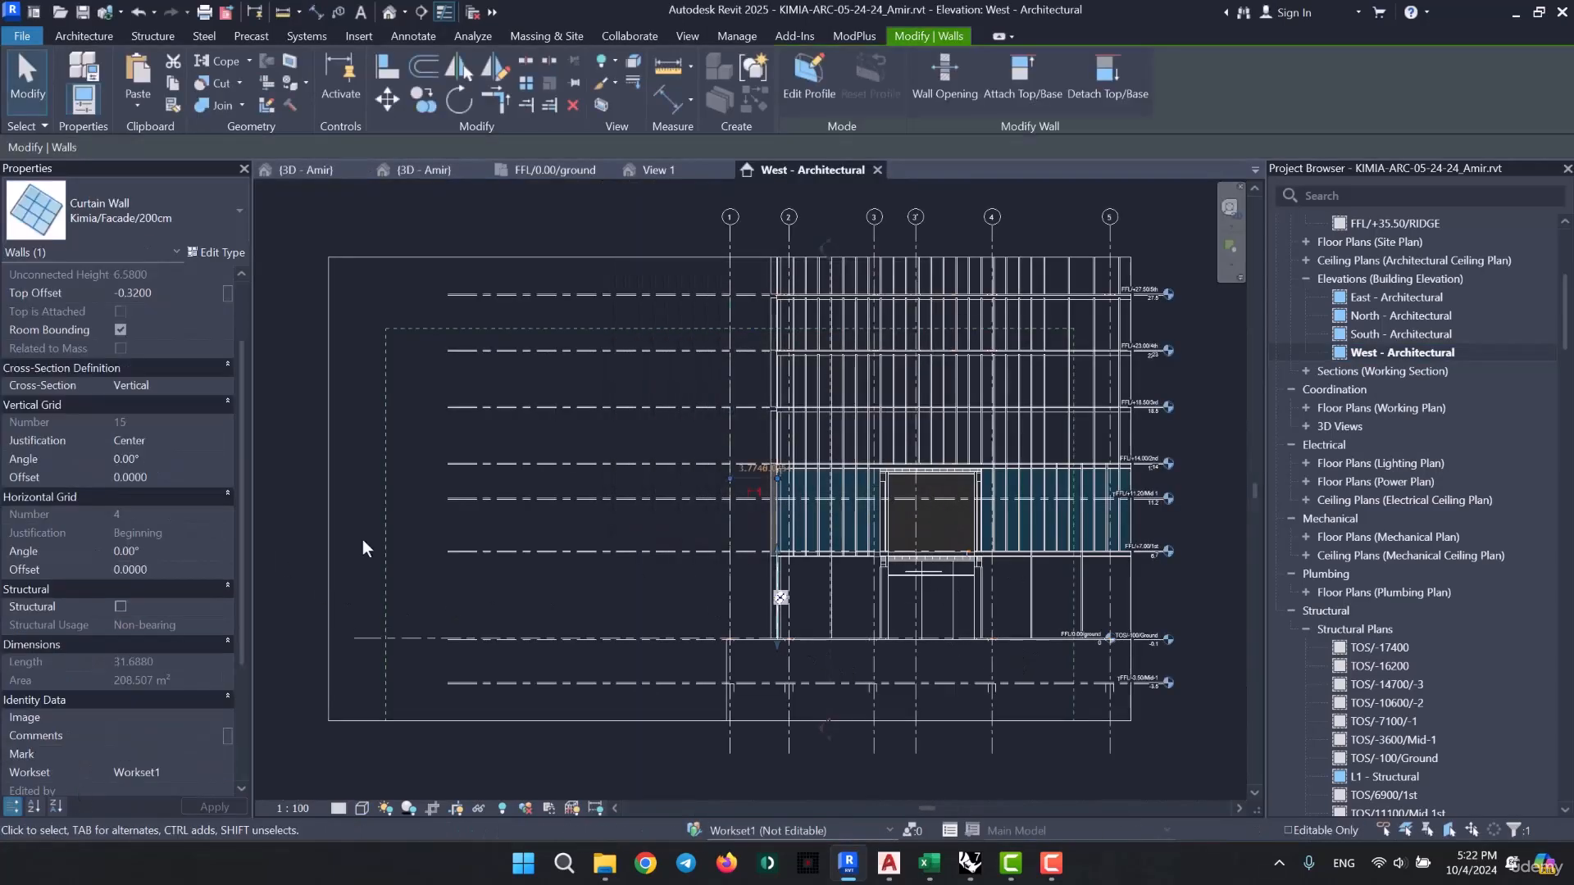
left_click(450, 748)
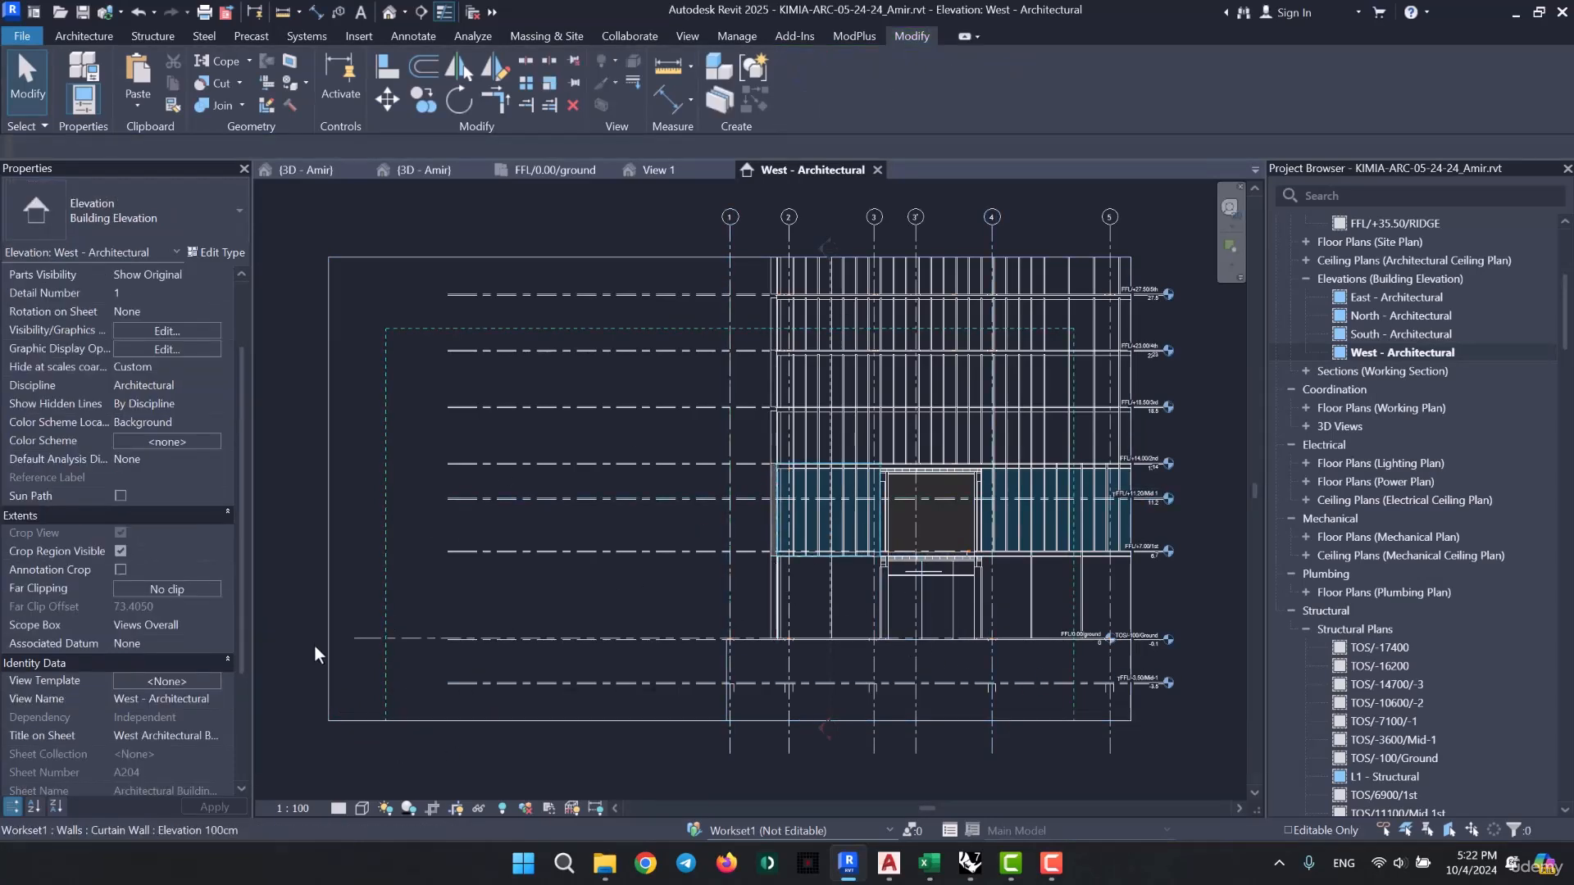
- Set the scope box of the West - Architectural elevation view to None
key("ctrl+z")
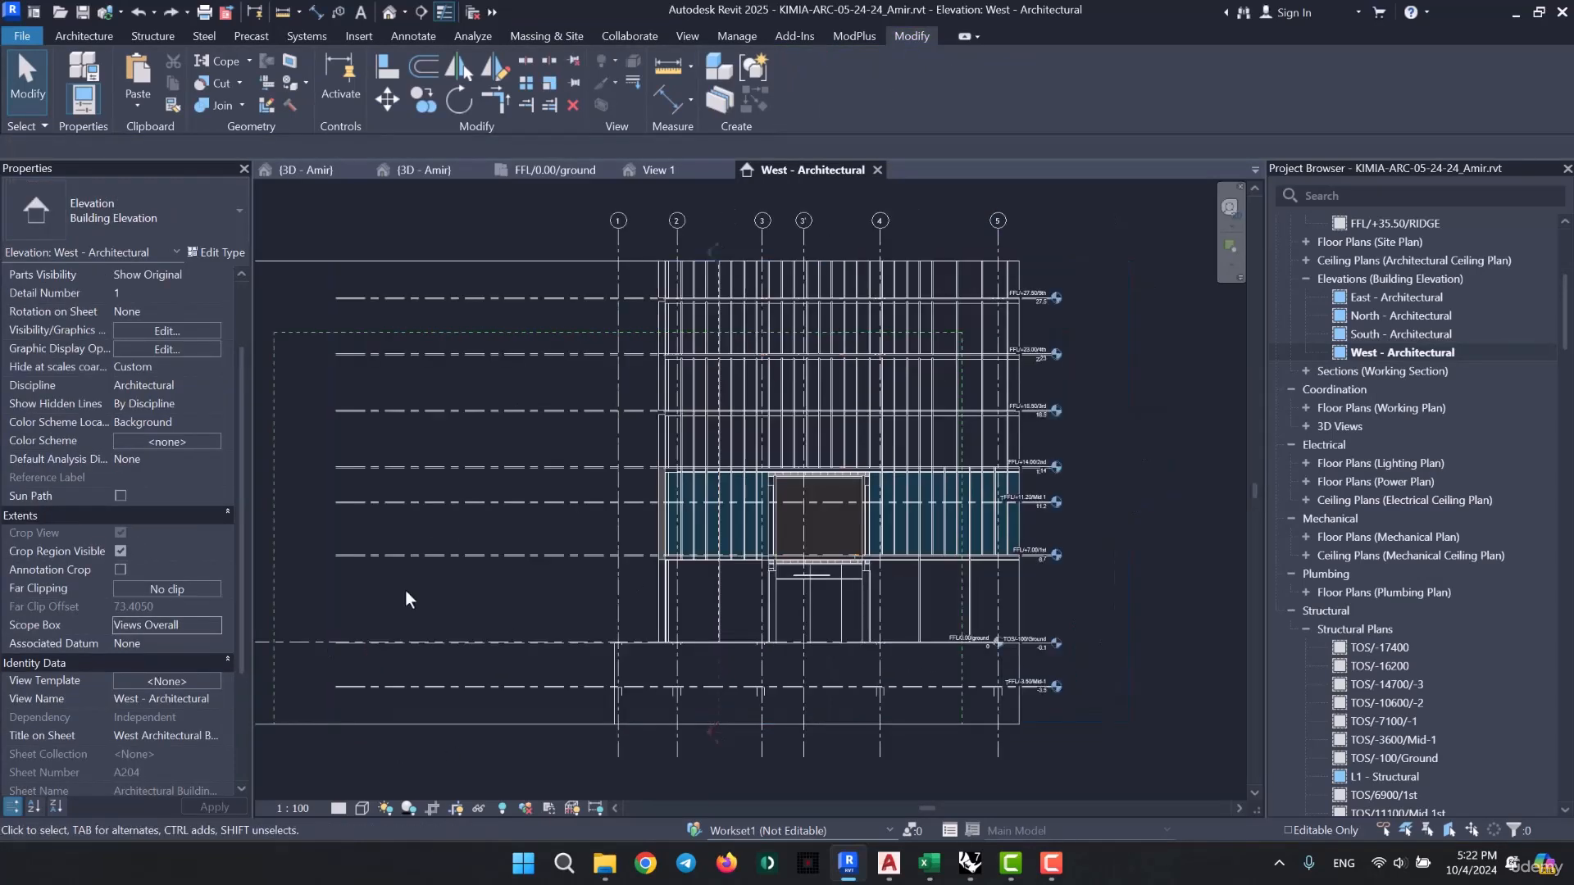
left_click(211, 629)
left_click(164, 645)
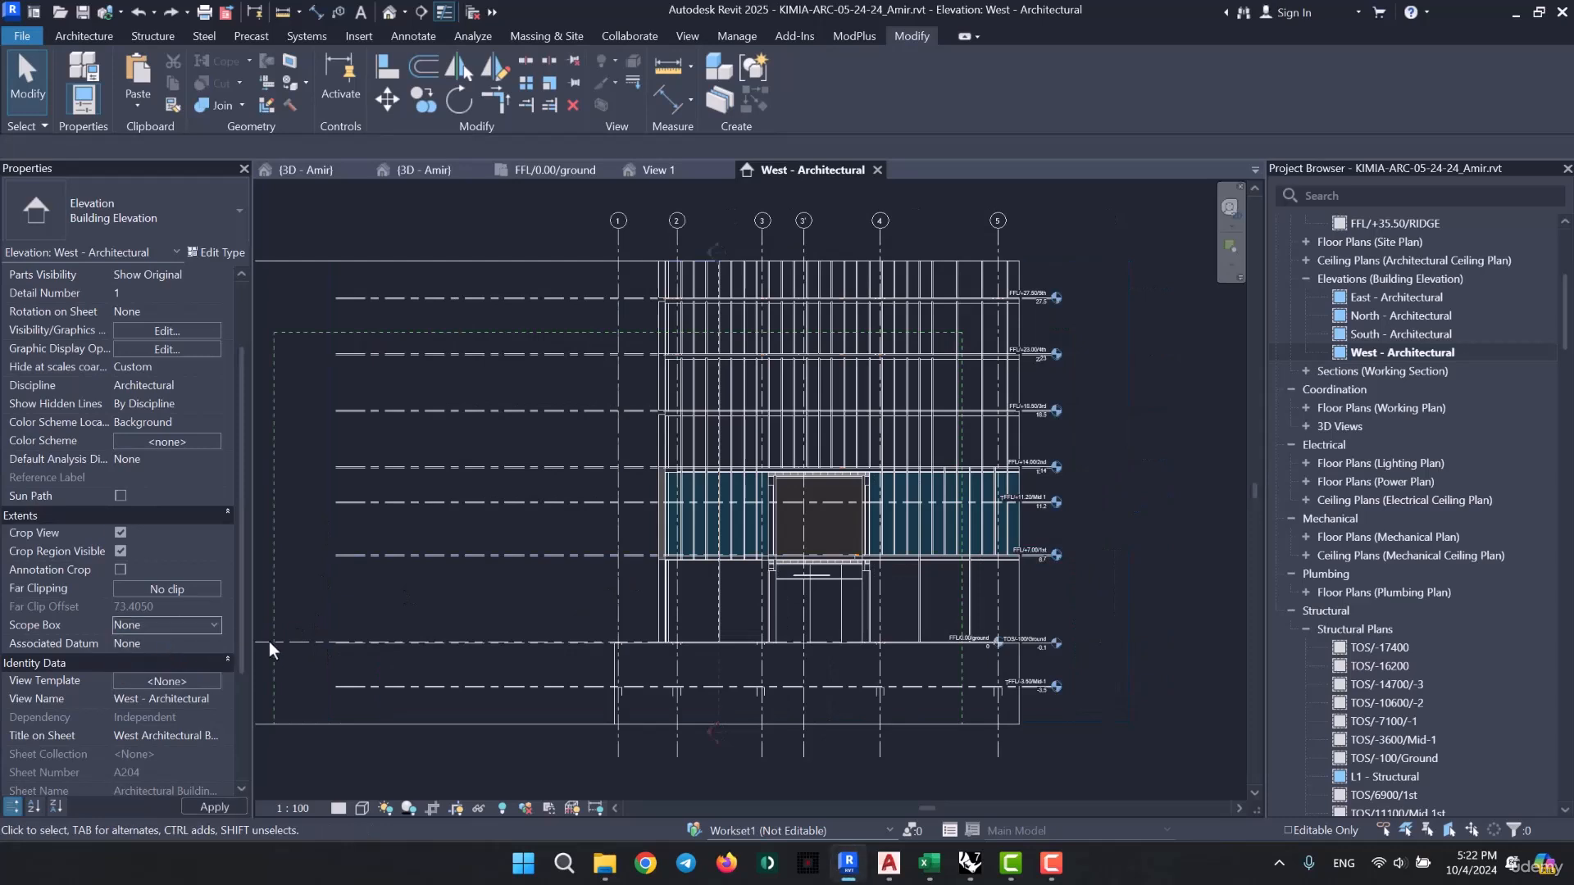
- Select the crop region boundary around the West - Architectural elevation
scroll(670, 506, "down", 2)
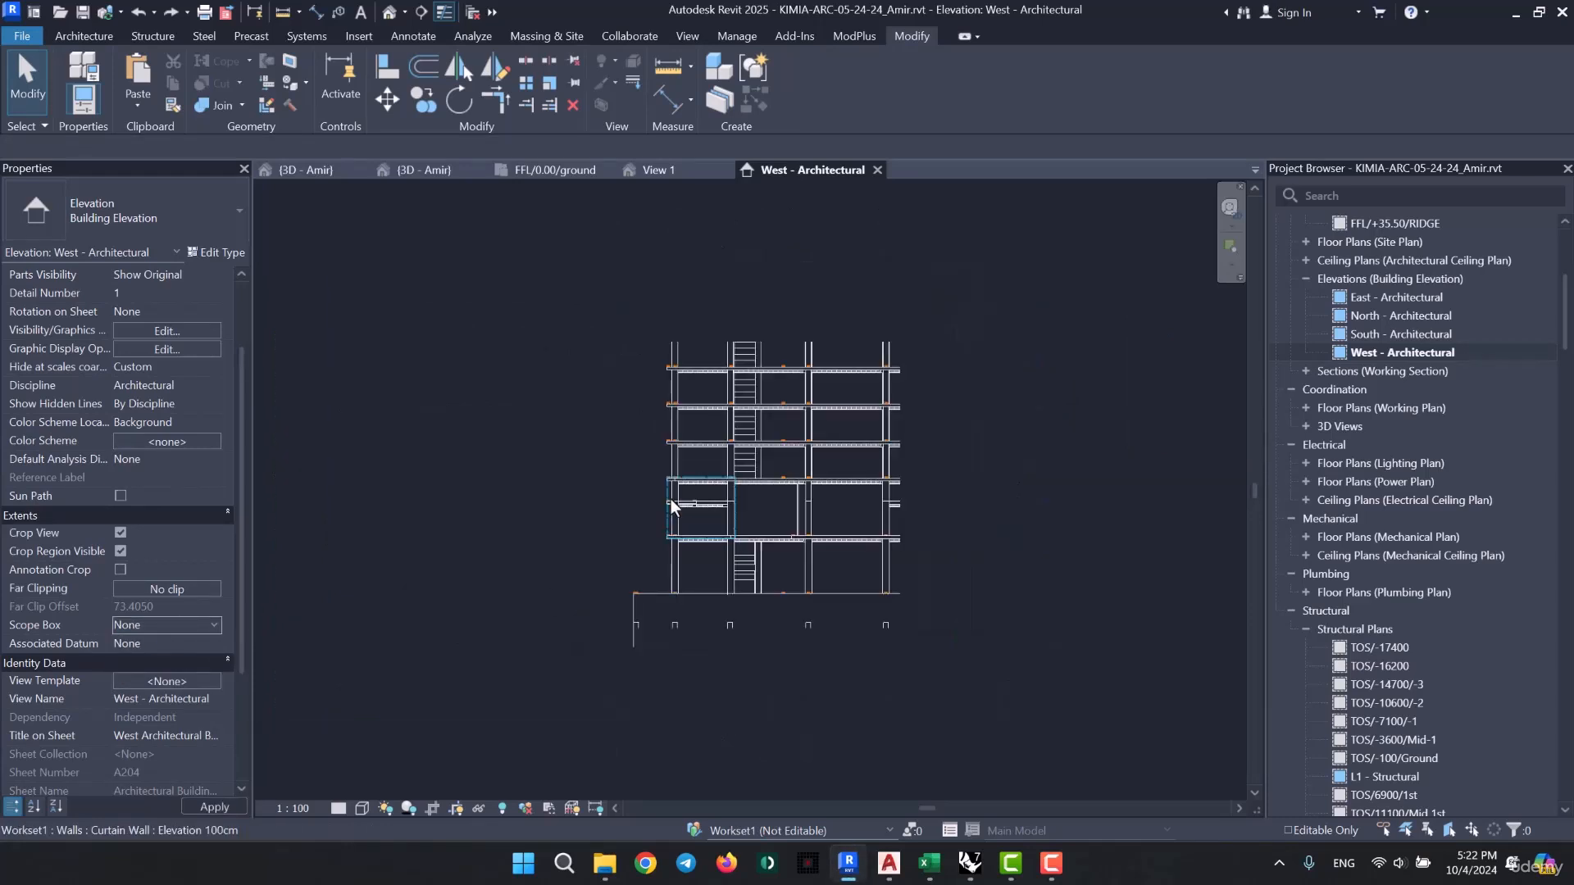
middle_click_drag(622, 584, 513, 585)
left_click(446, 348)
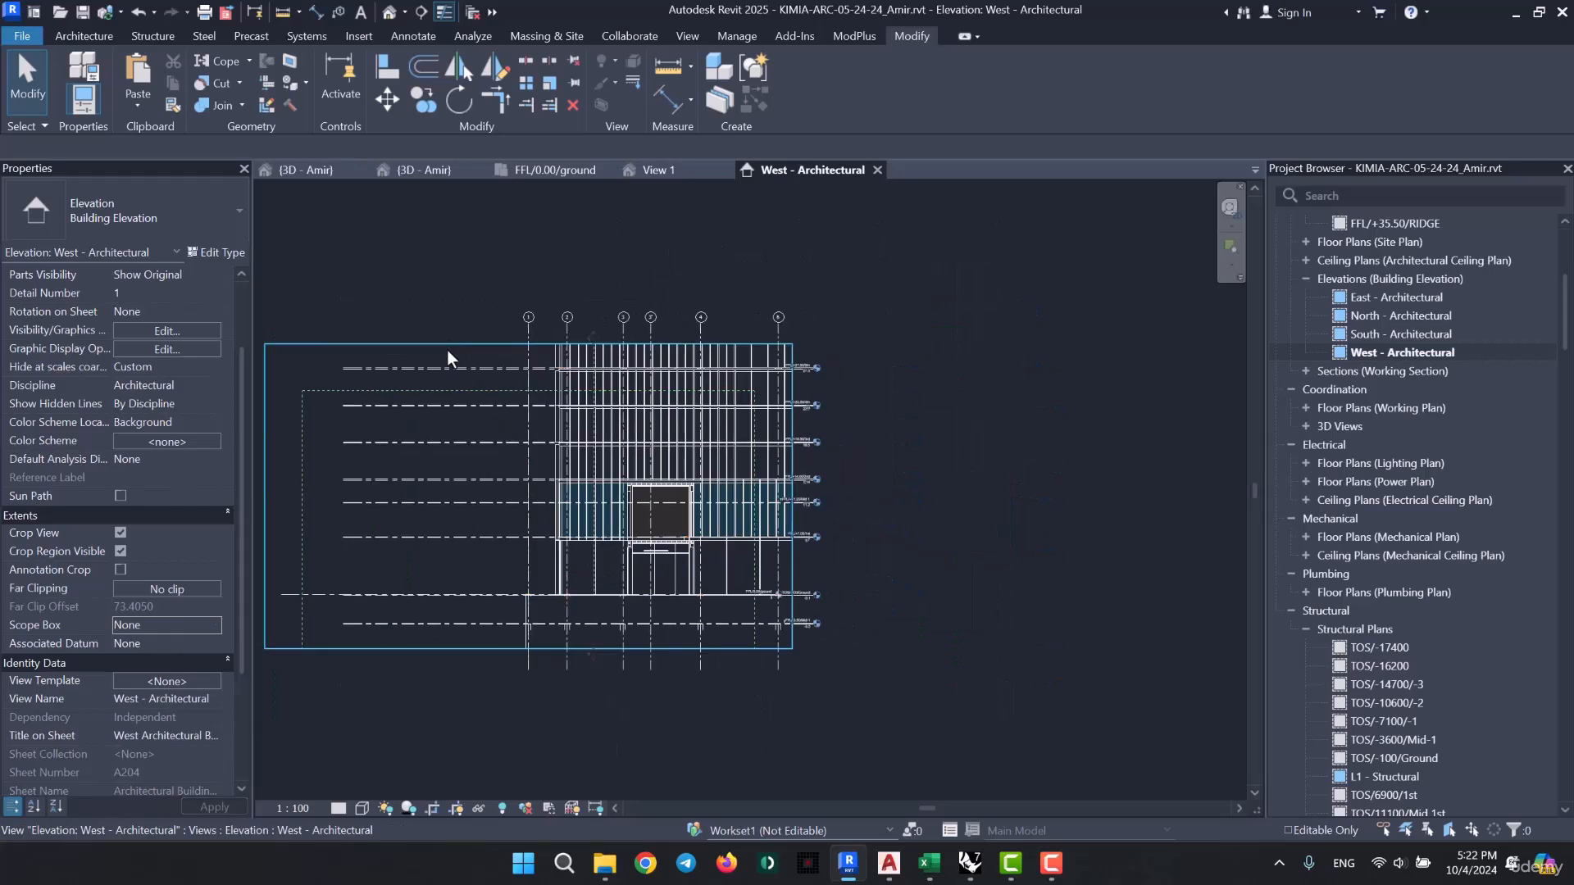